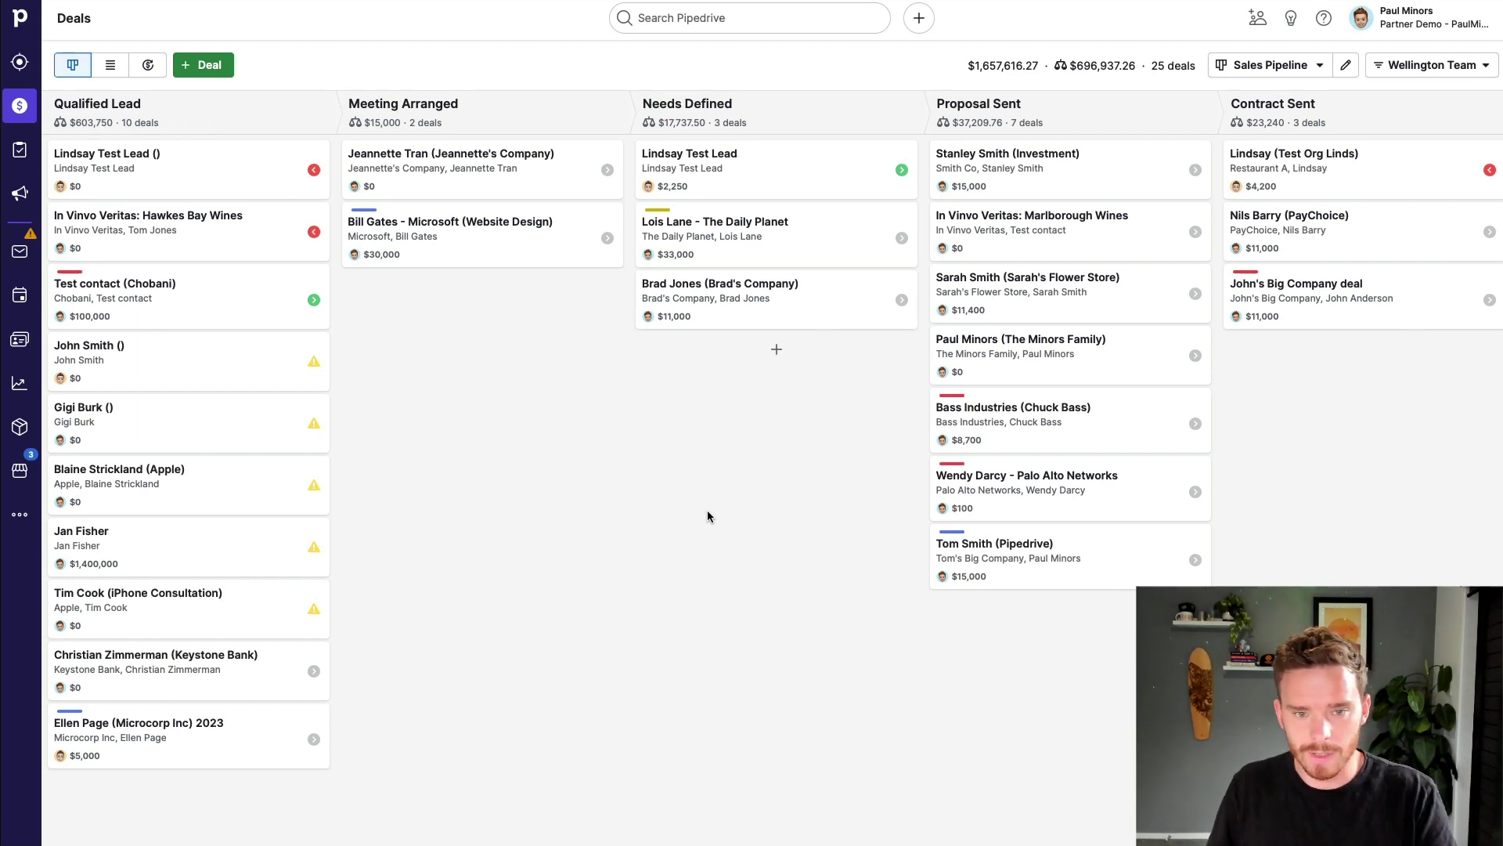
Step: Open The Daily Planet deal and review its Details, Person and Organization sections
left_click(777, 251)
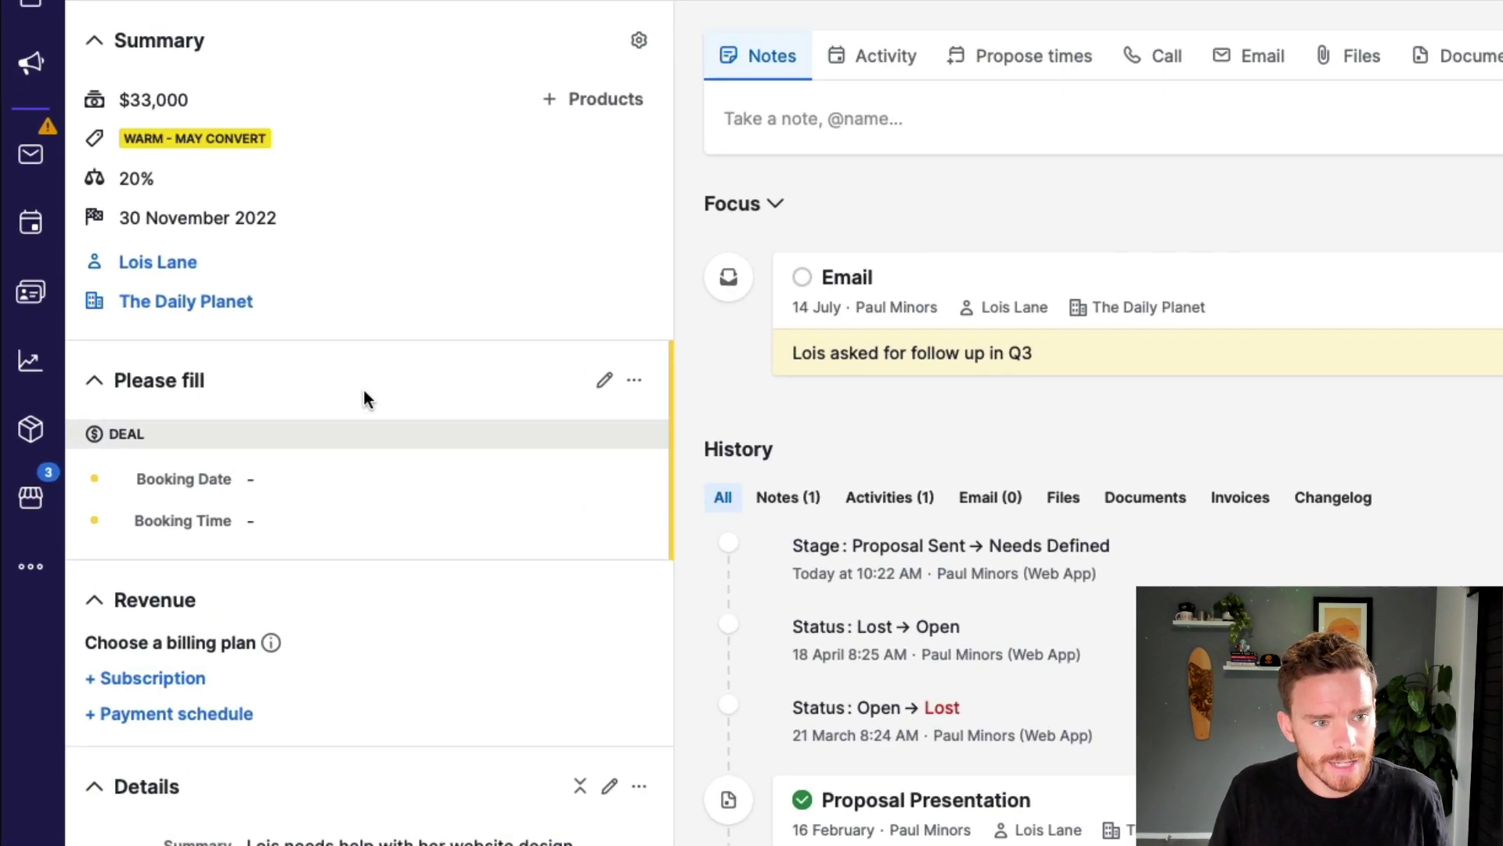
scroll(450, 360, "down", 5)
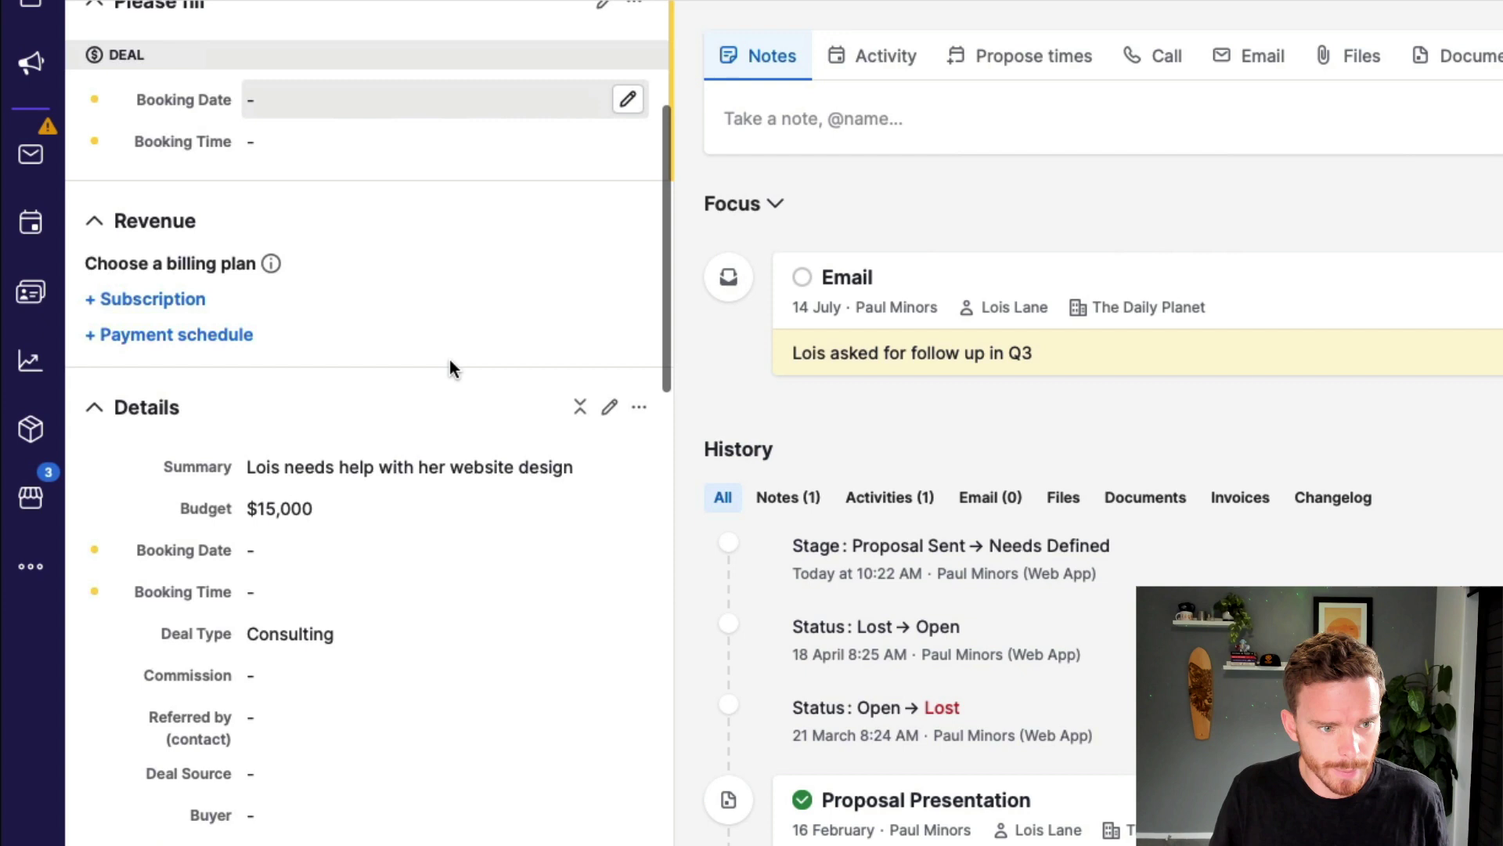
scroll(449, 360, "down", 4)
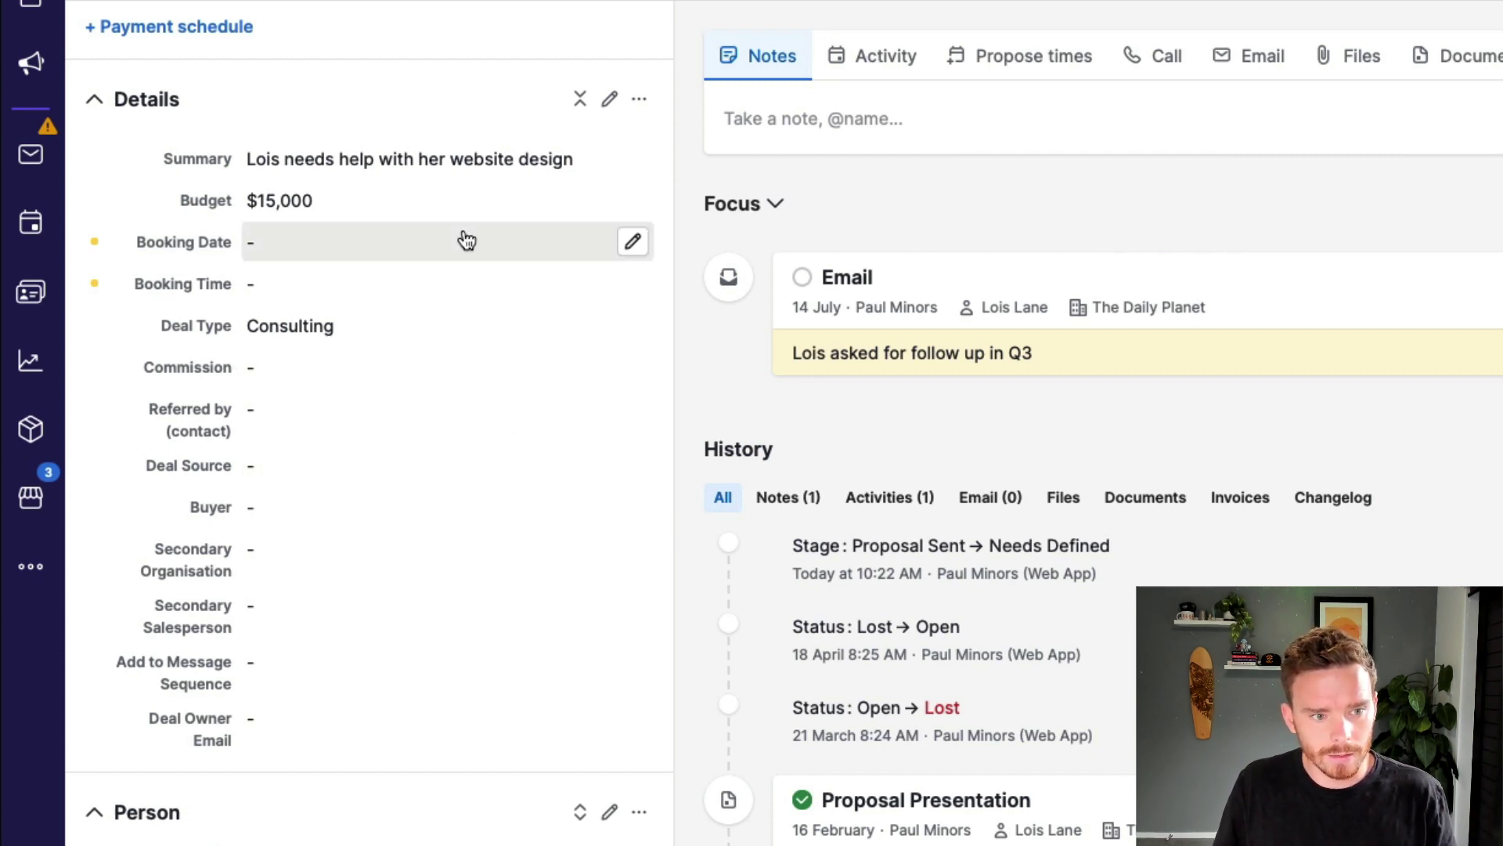
scroll(486, 308, "down", 8)
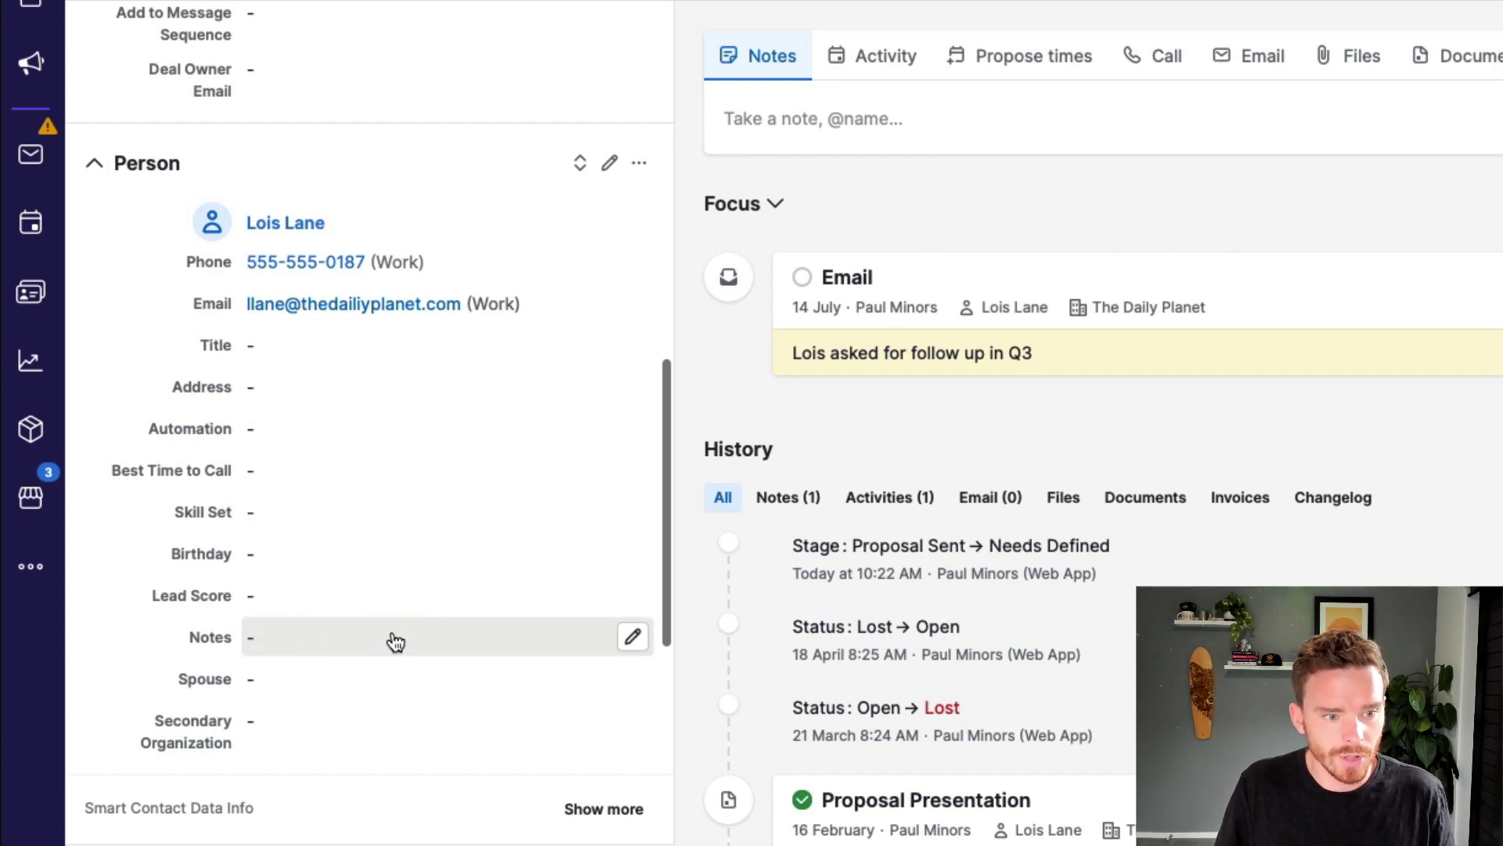
scroll(444, 451, "down", 9)
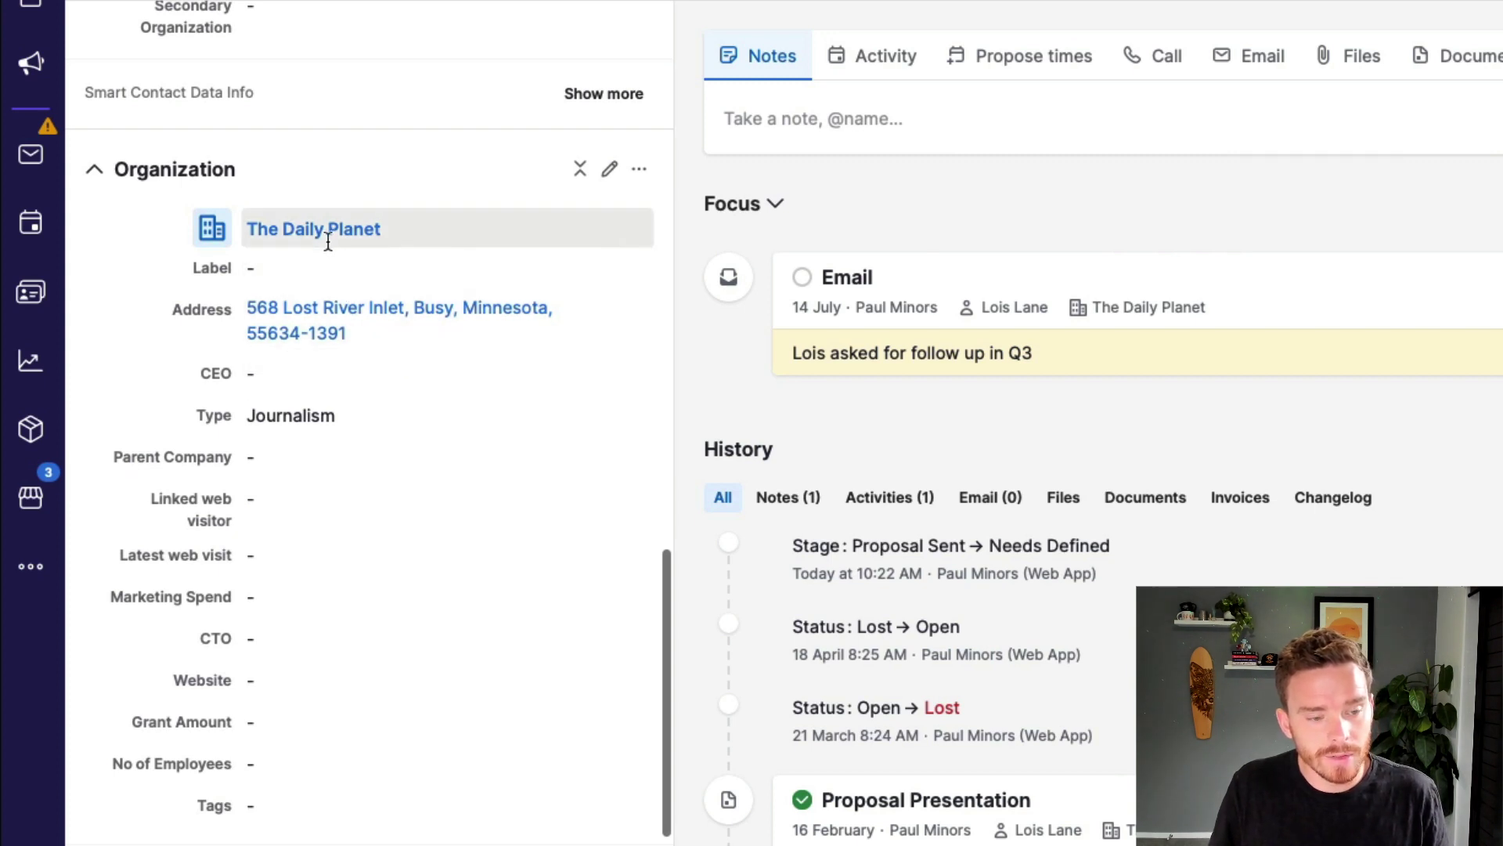
Step: Bring up the profile account menu over The Daily Planet deal page
mouse_move(328, 242)
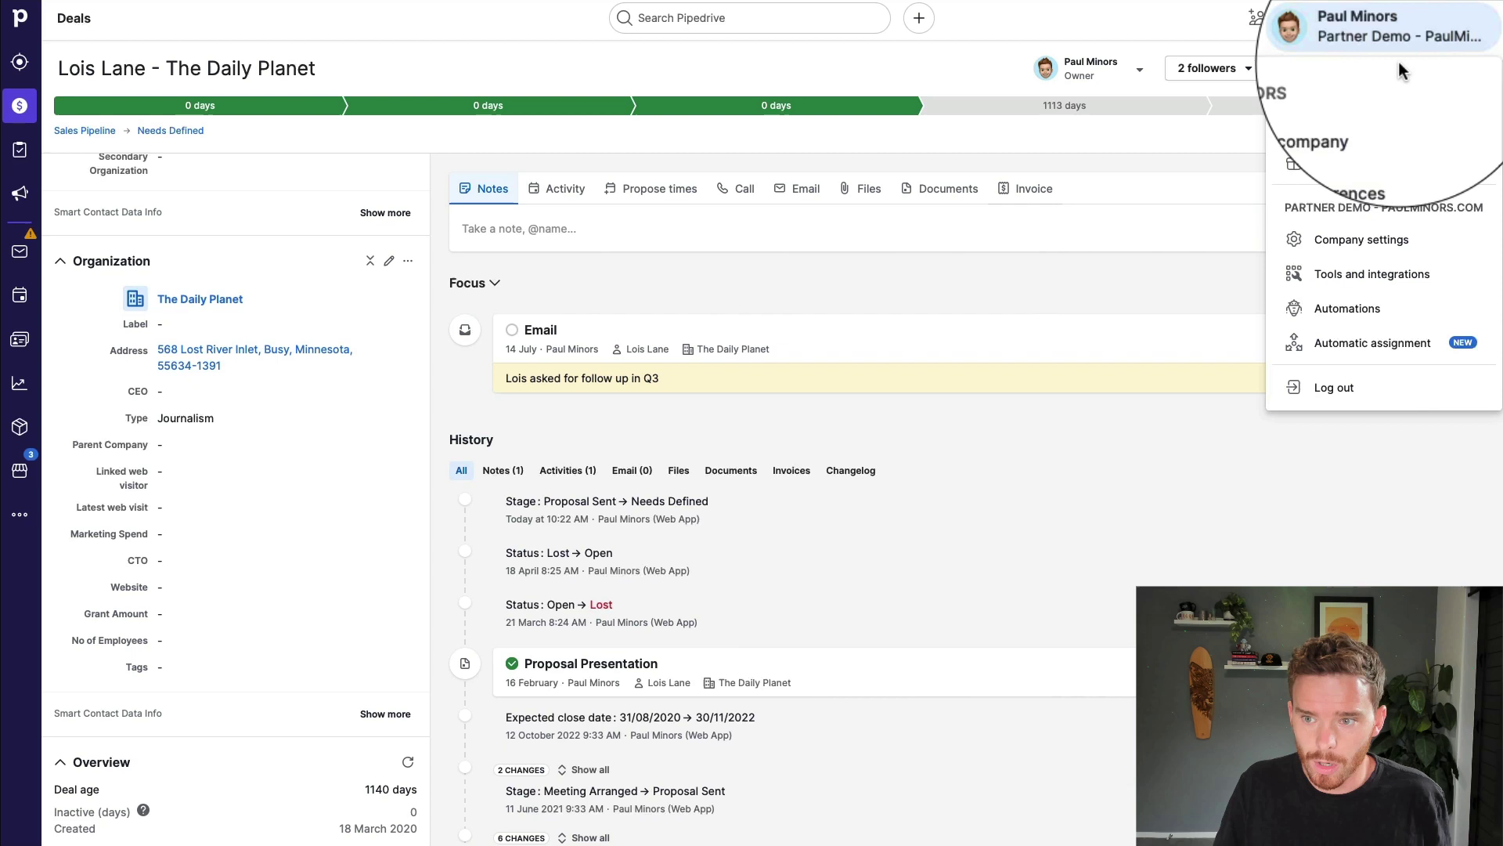
Step: Go to Company settings > Data fields to list Booking Date, Budget and Commission
left_click(1279, 314)
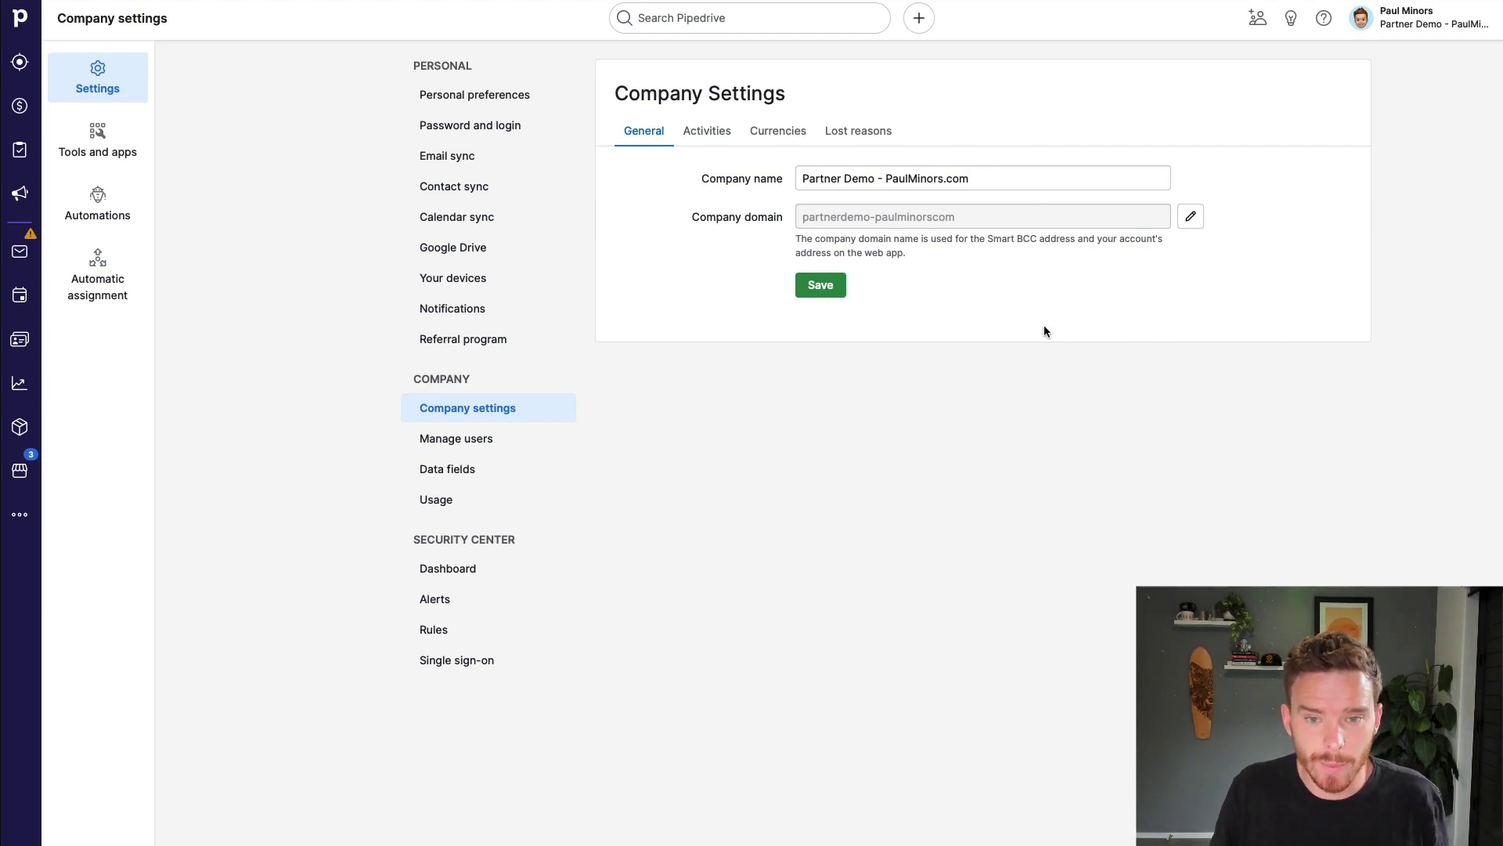
left_click(458, 470)
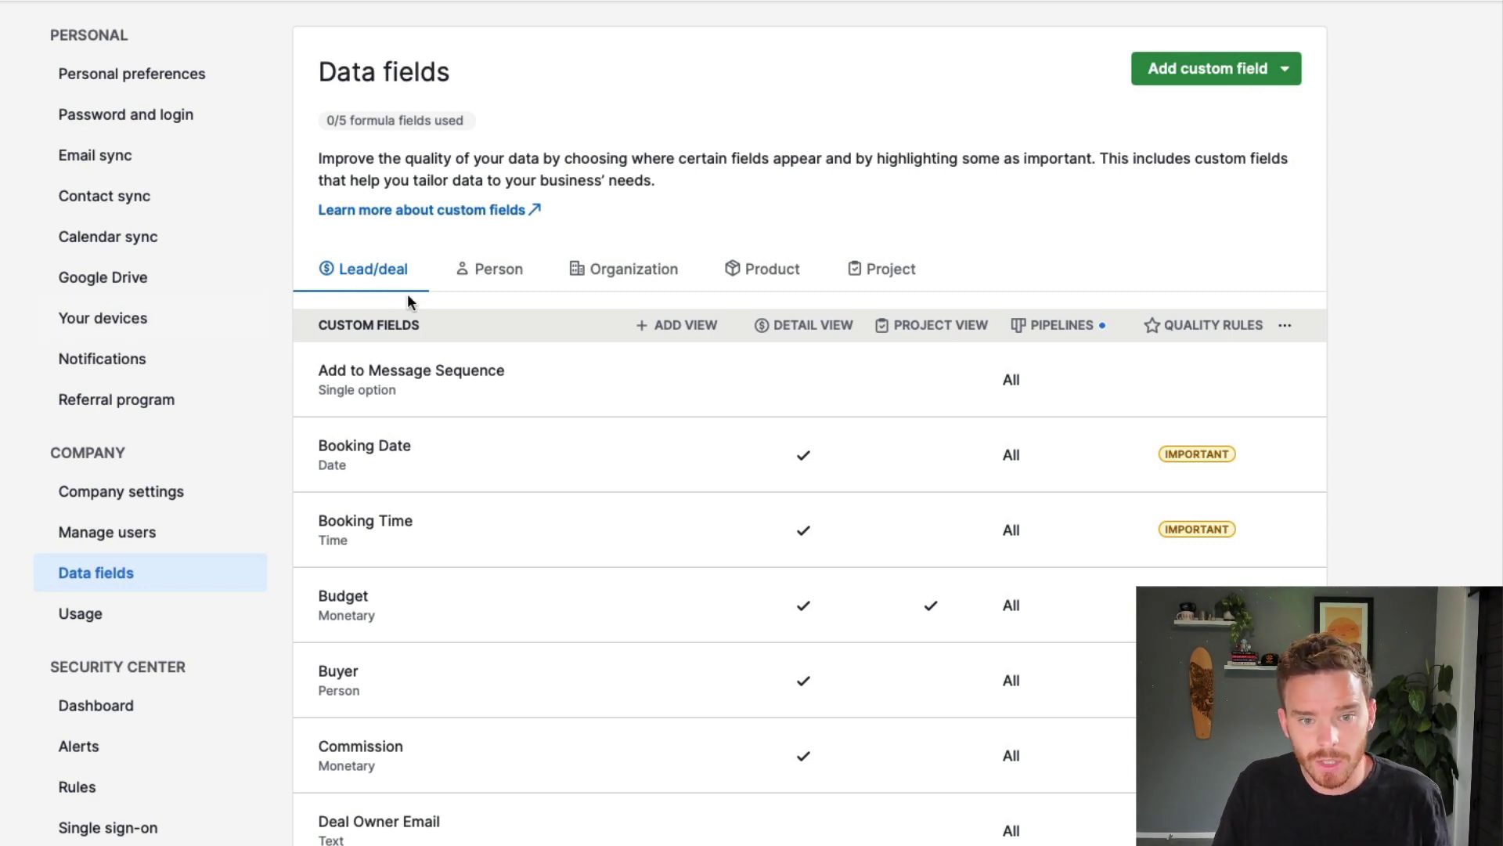
scroll(557, 530, "down", 5)
scroll(557, 541, "down", 3)
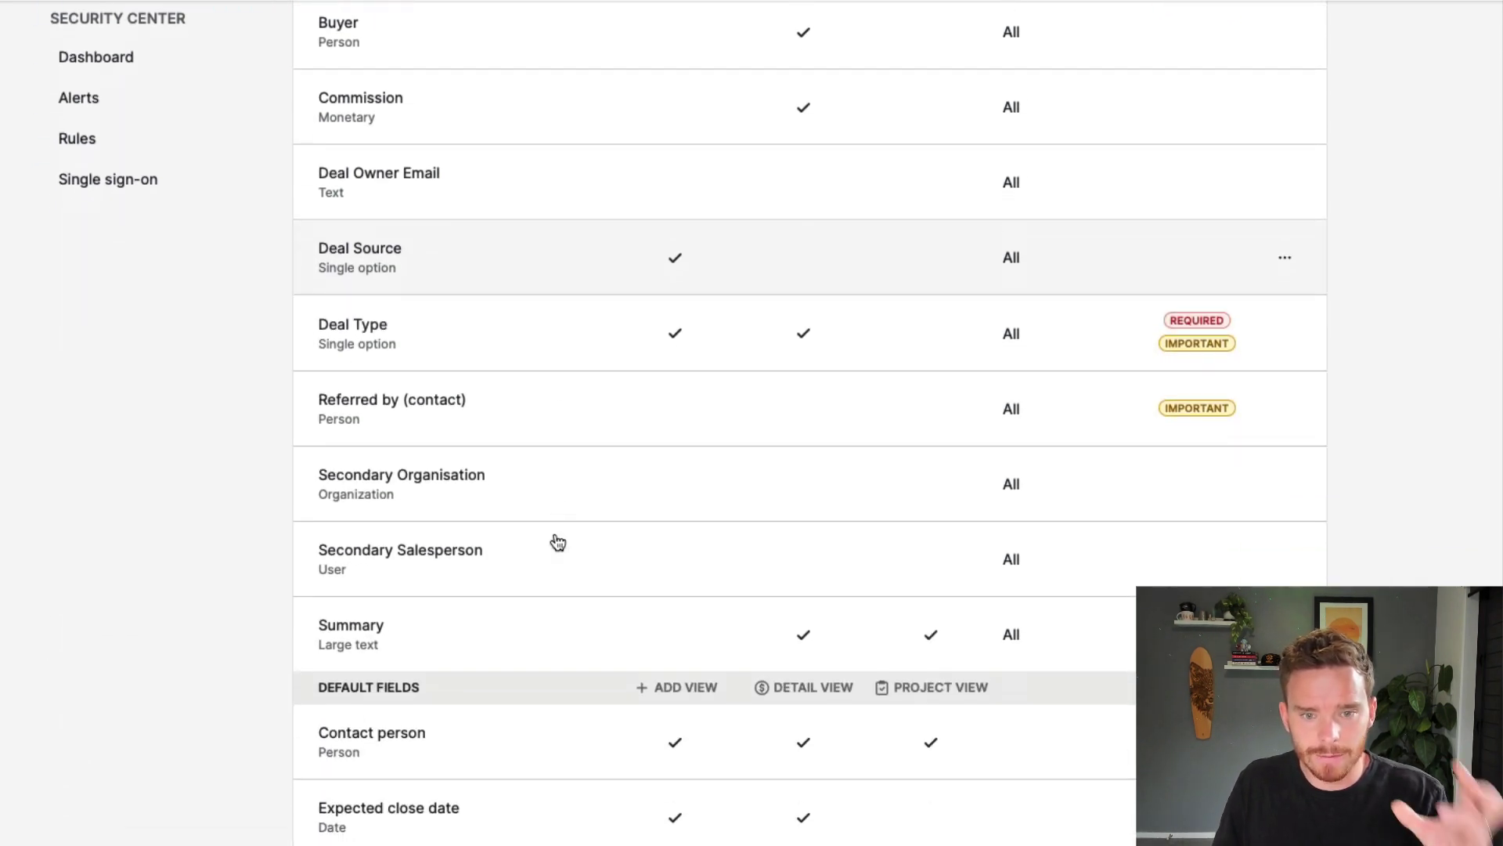
scroll(554, 540, "up", 8)
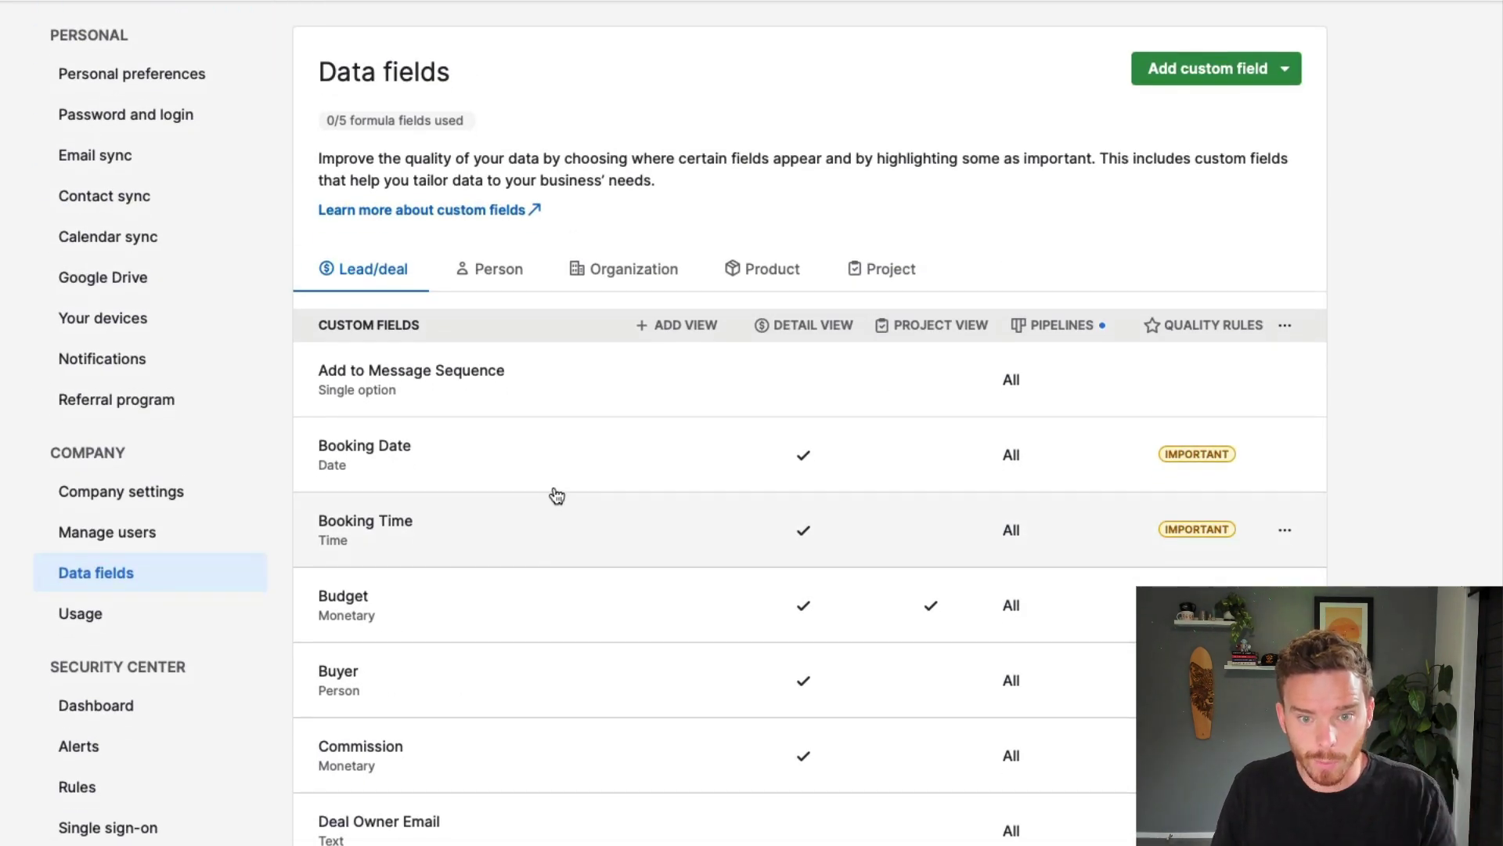
left_click(508, 270)
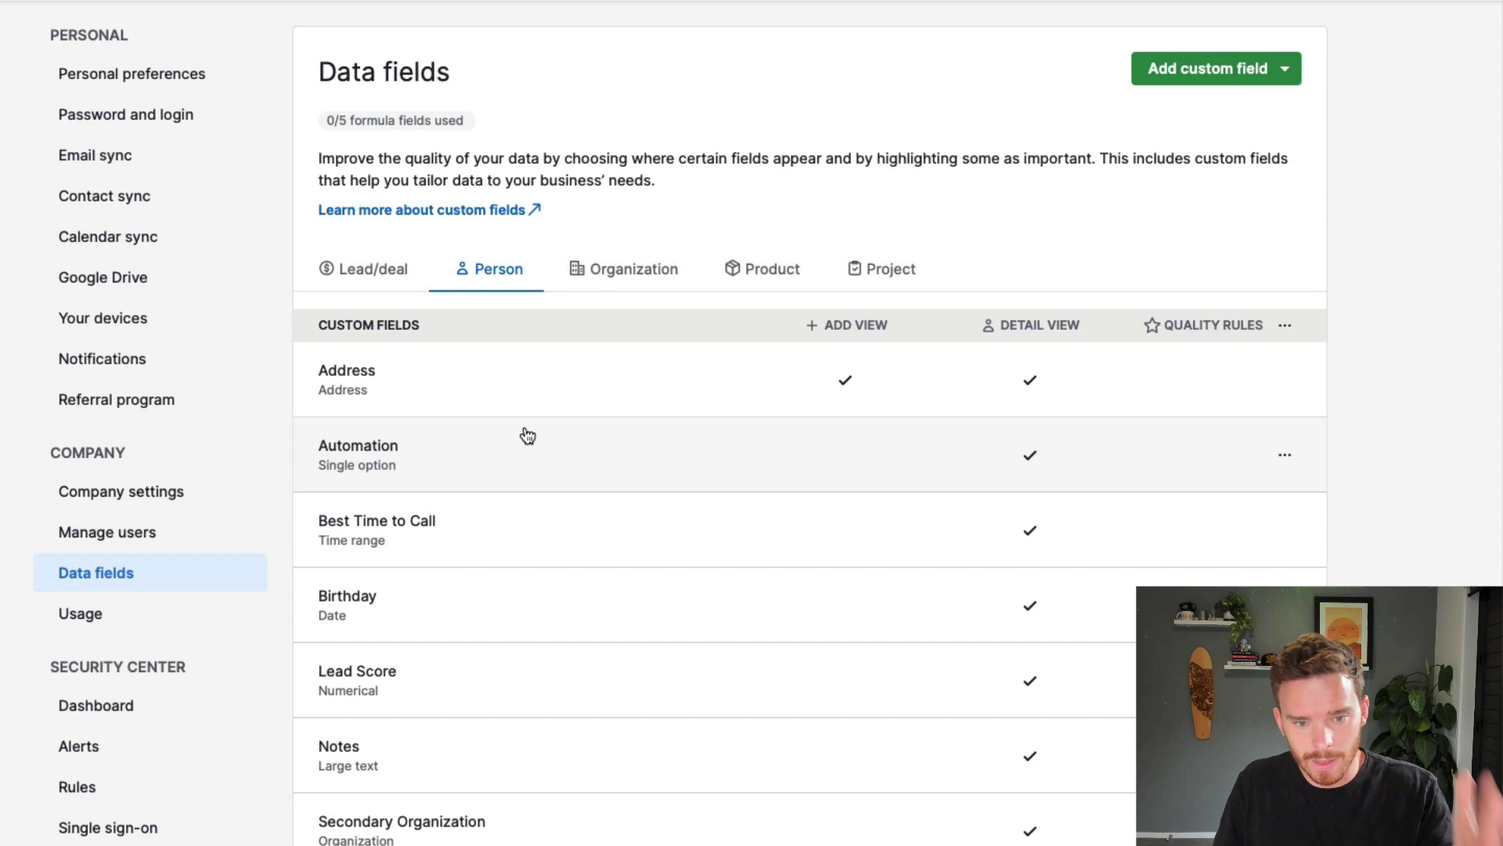
scroll(529, 462, "down", 3)
scroll(541, 420, "up", 3)
left_click(631, 274)
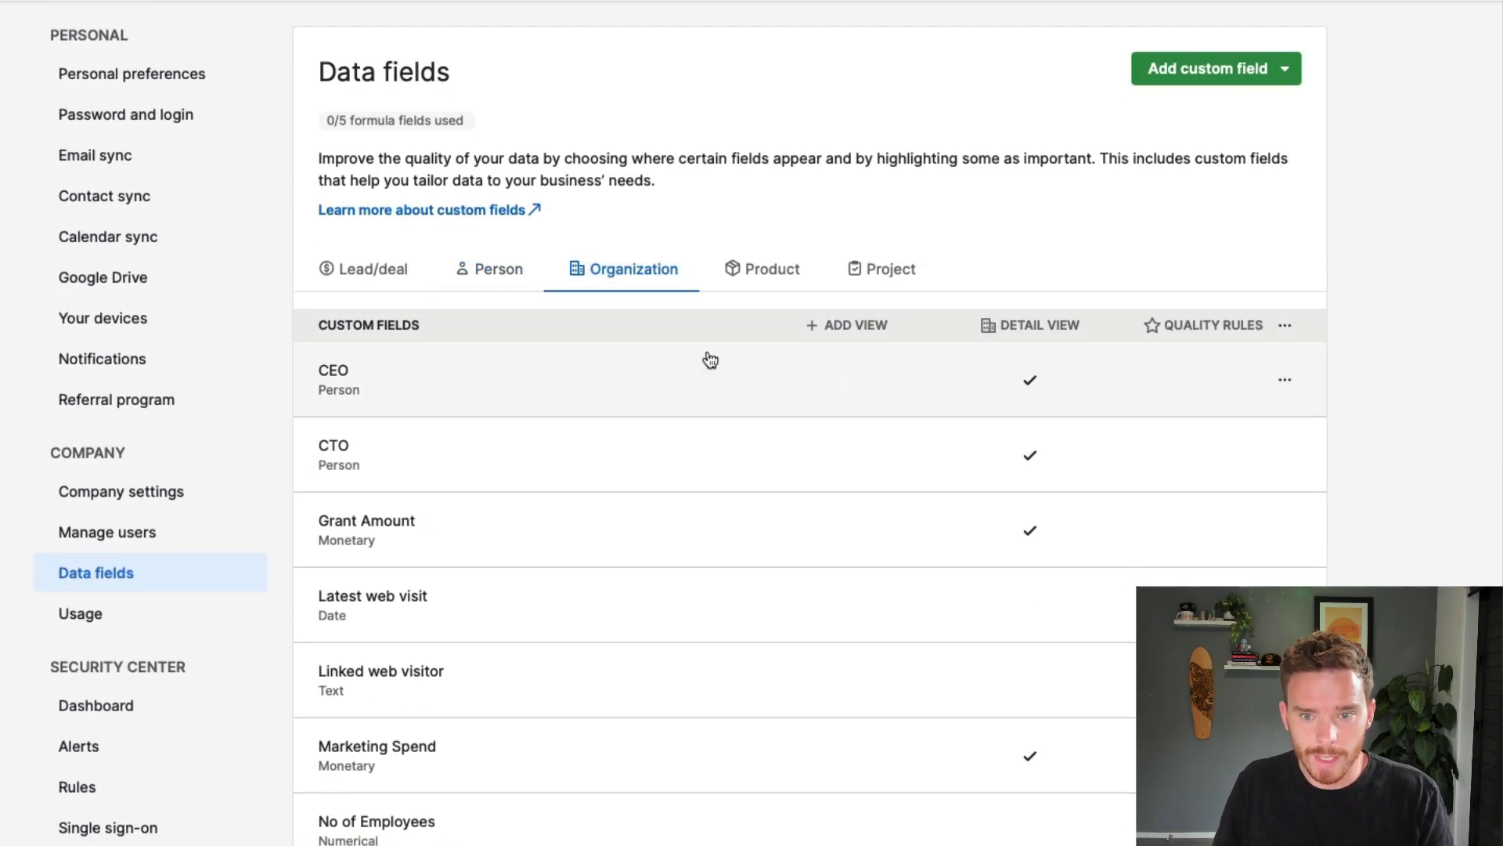
left_click(789, 285)
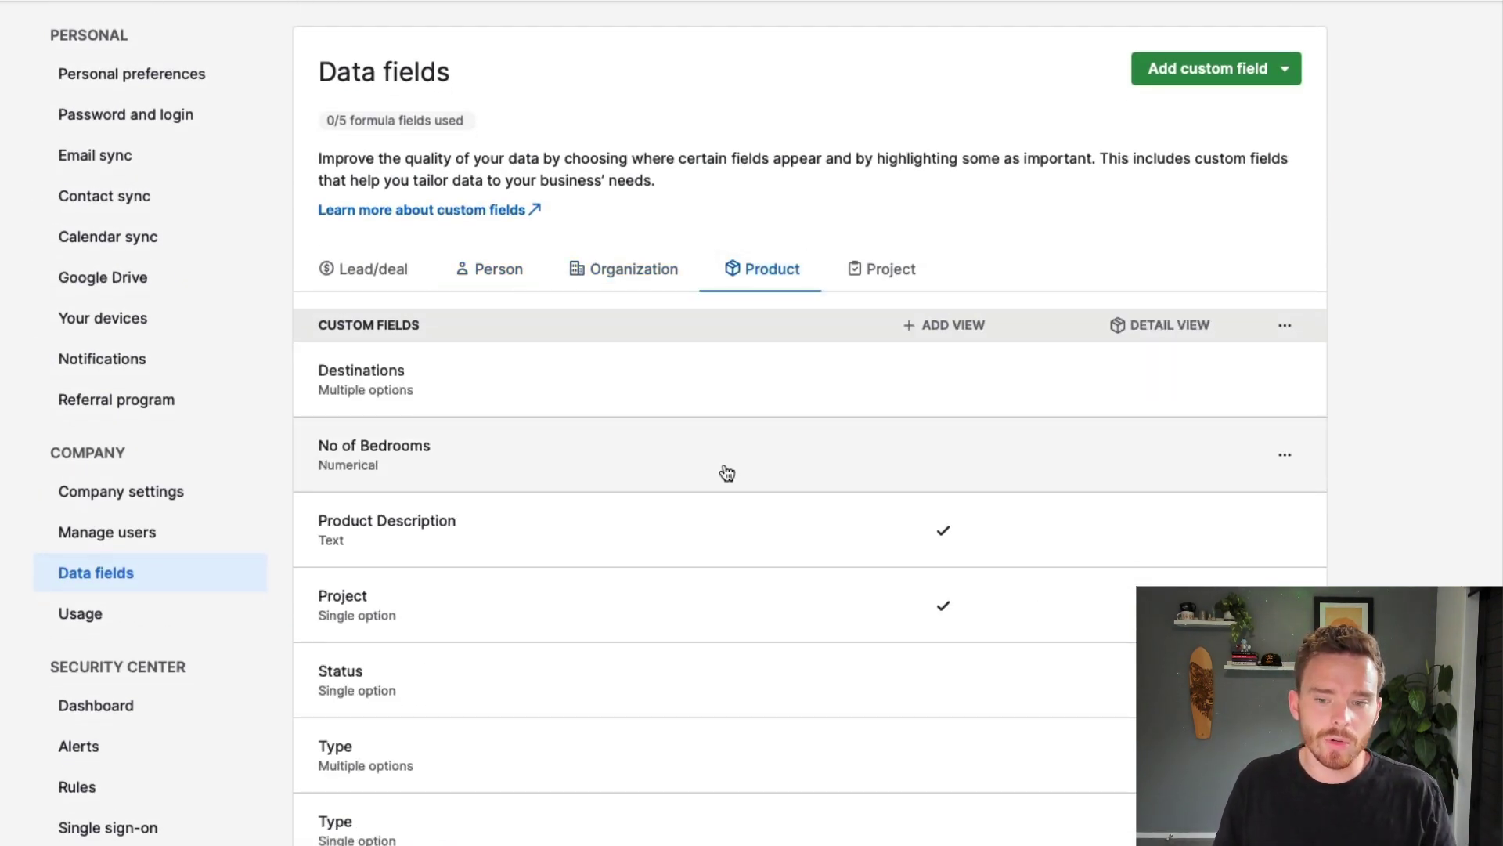
scroll(722, 470, "down", 1)
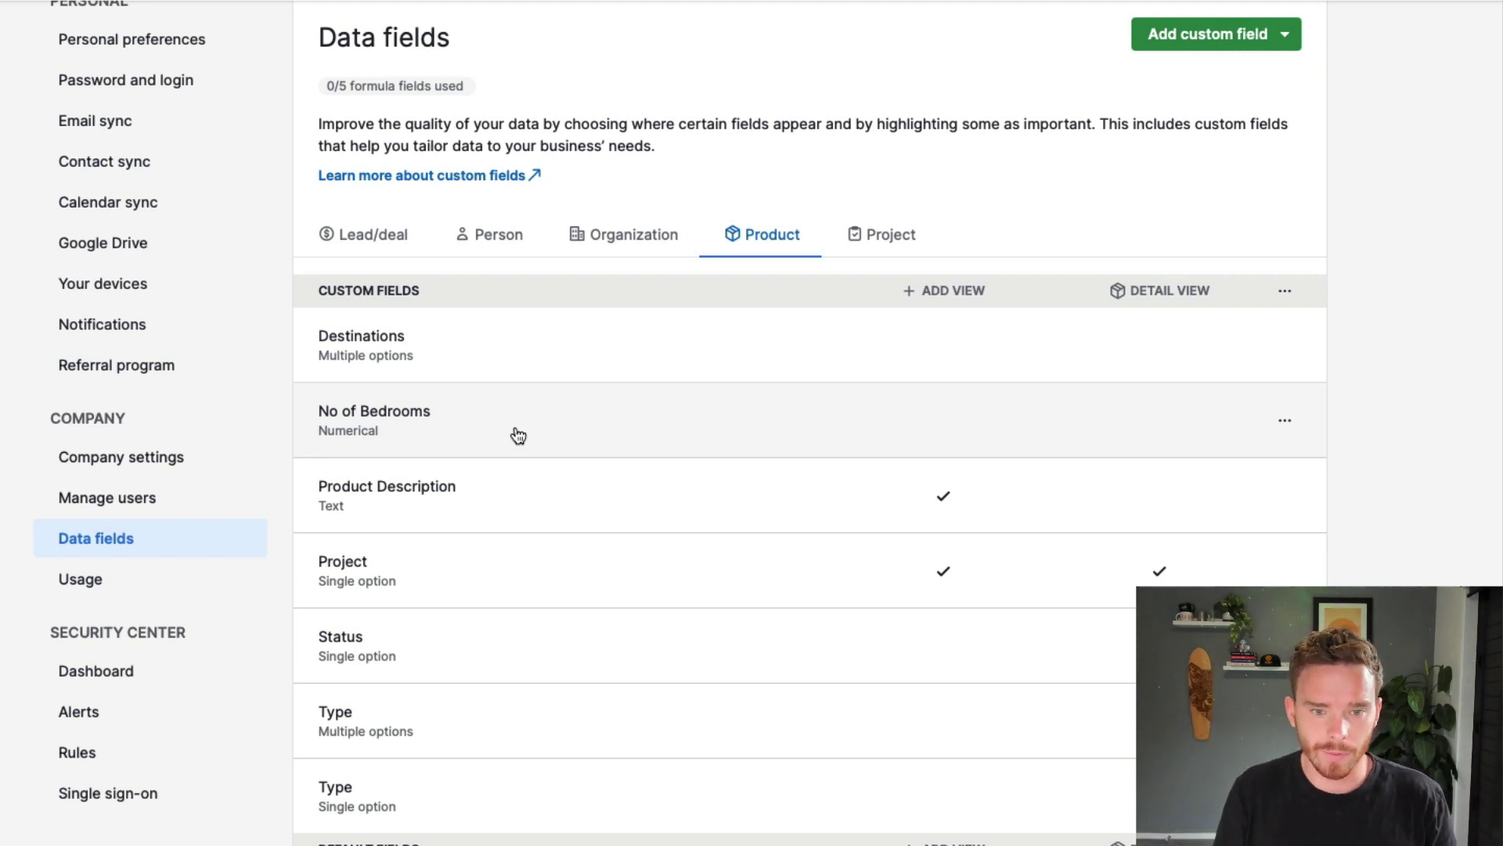
left_click(885, 235)
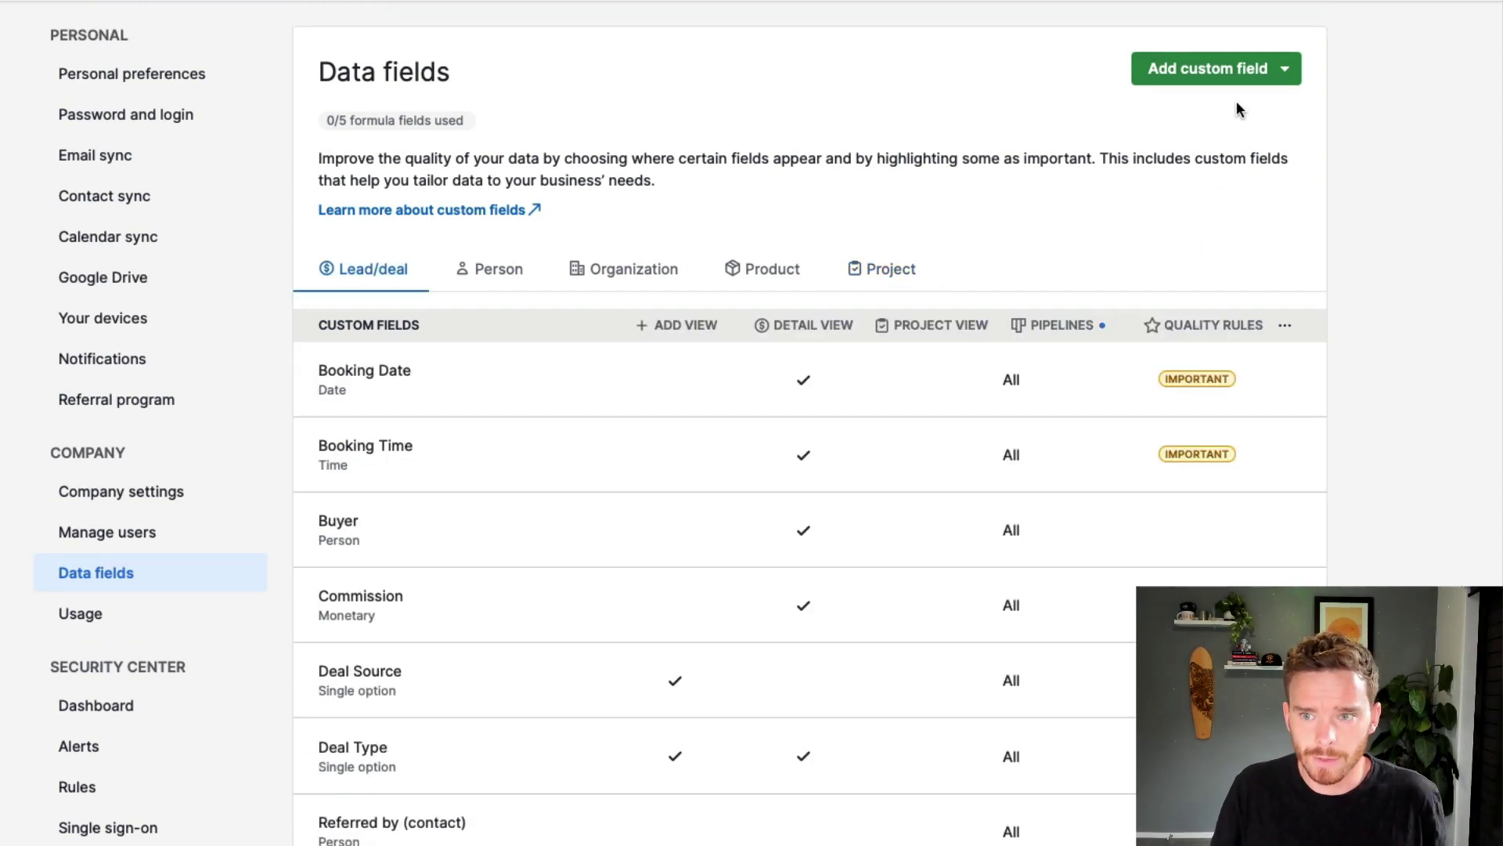
Step: Add a new lead/deal custom field named Budget
left_click(1262, 81)
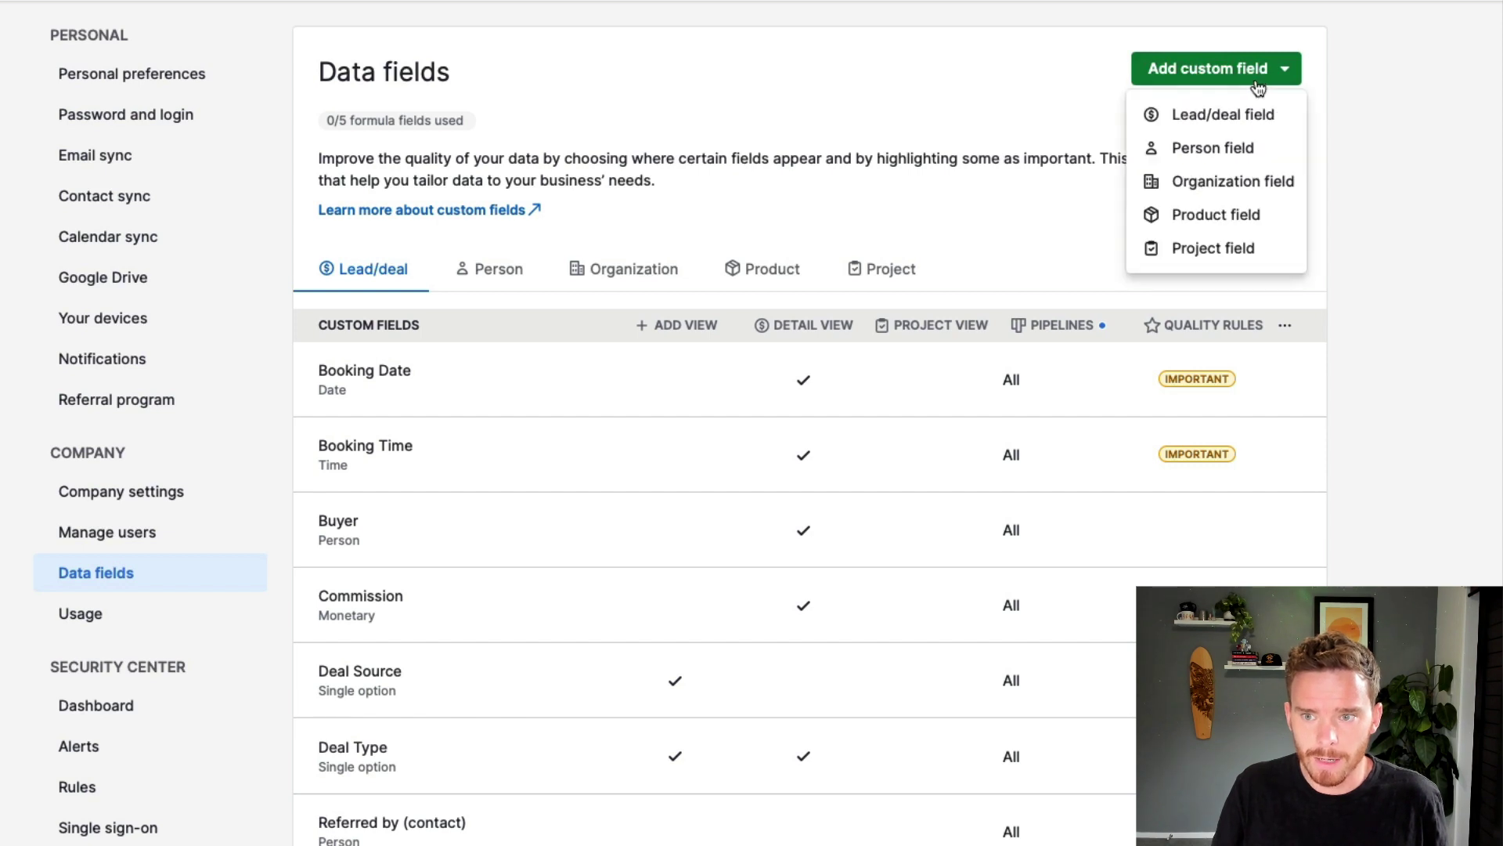
left_click(1221, 114)
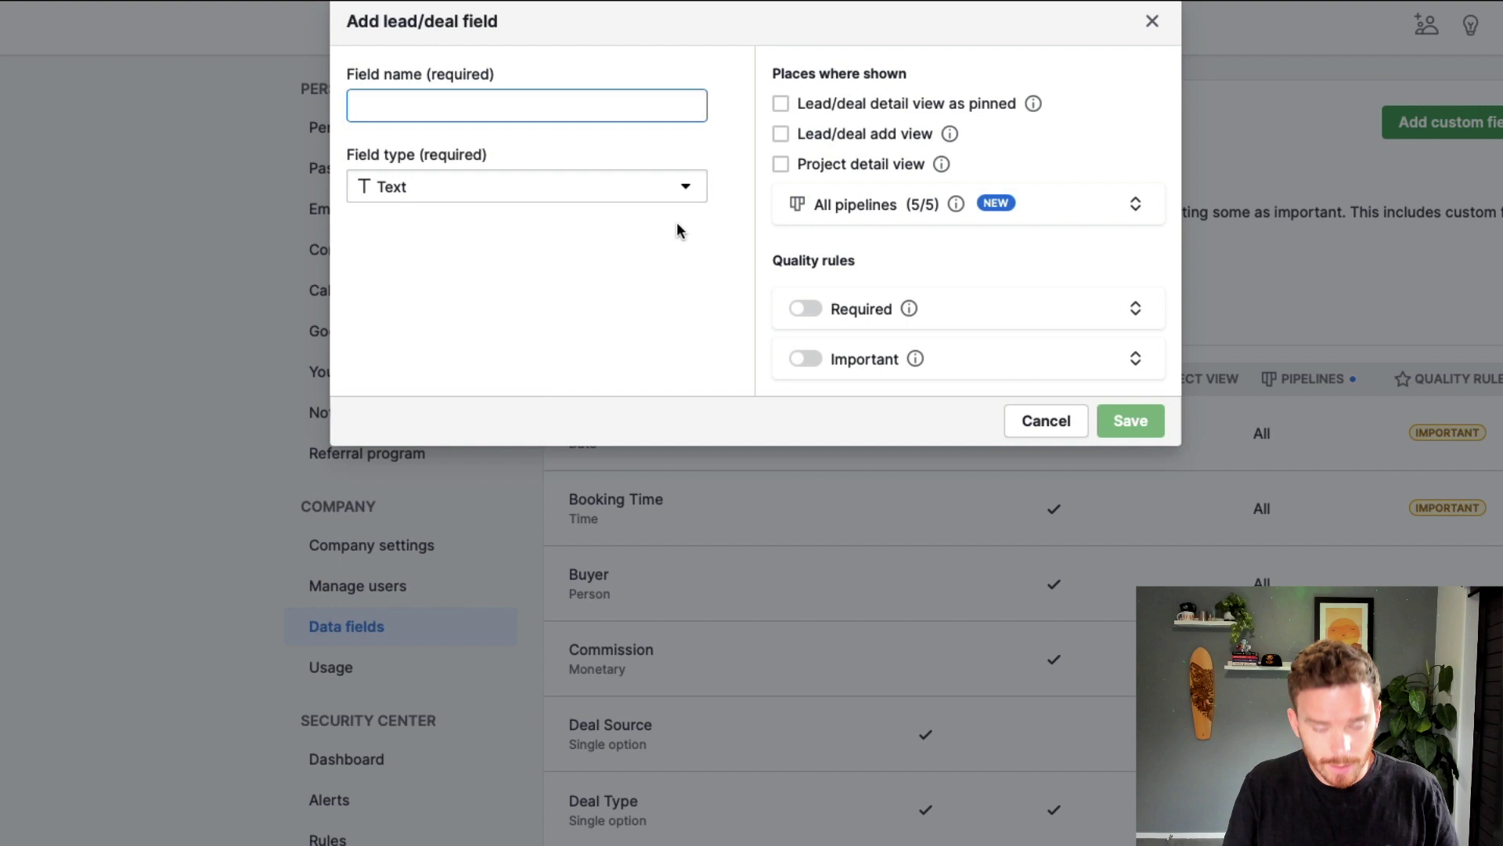
type("Budget")
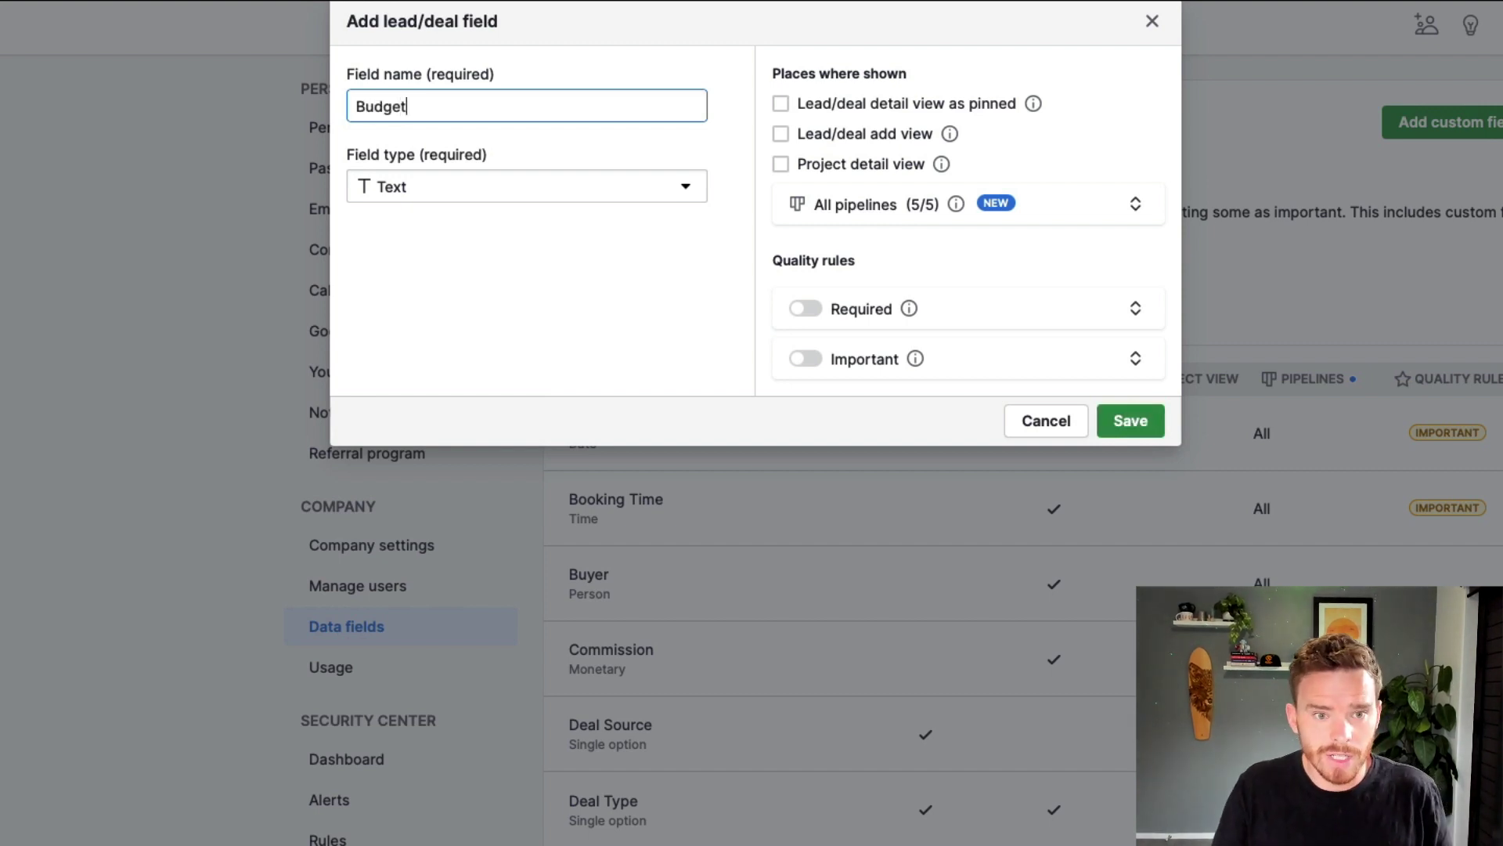
double_click(405, 107)
left_click(480, 263)
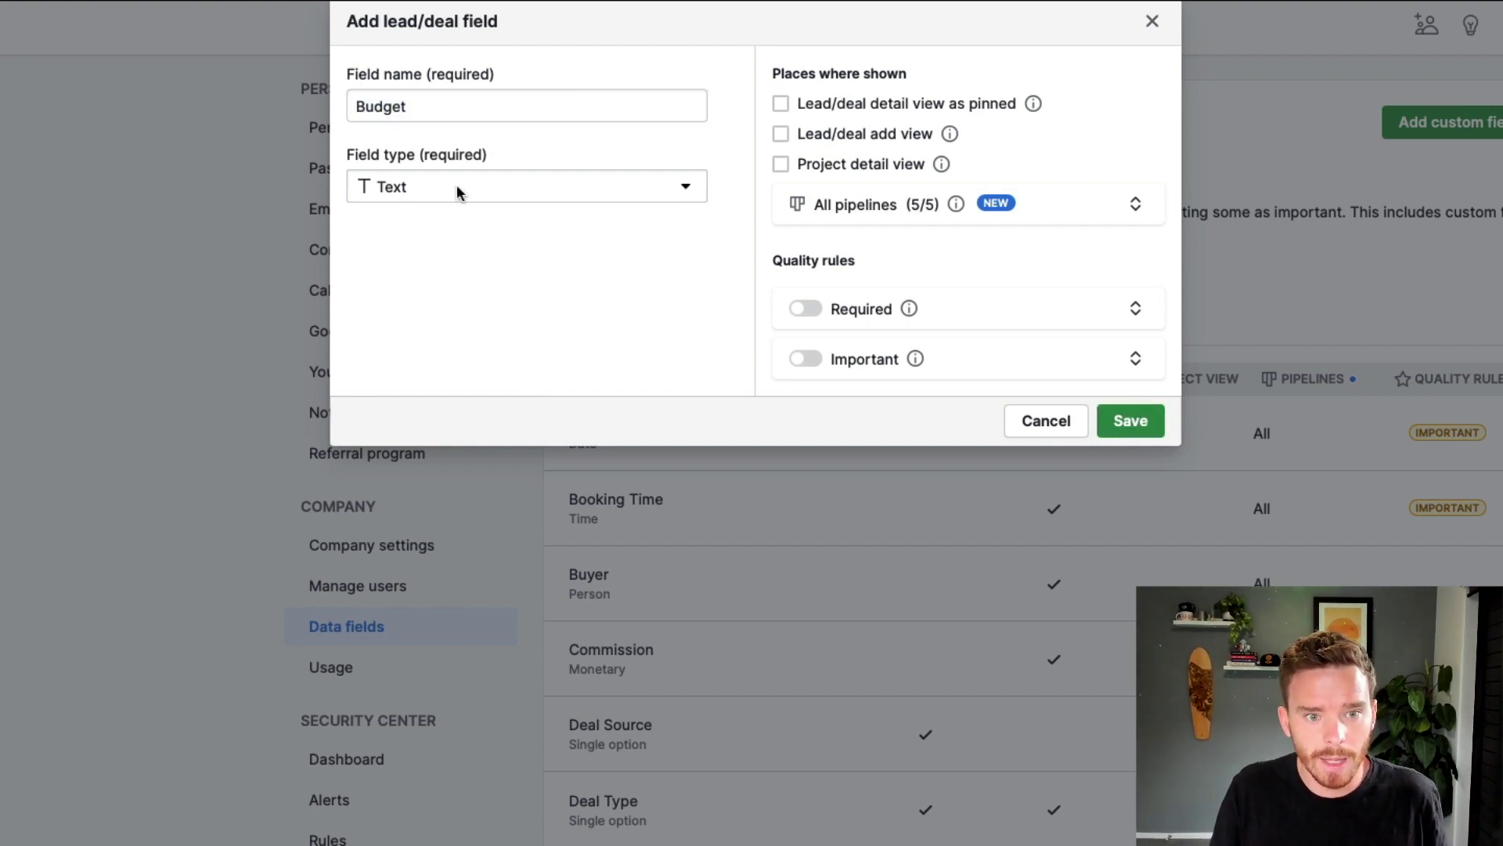
Step: Browse the Field type list for the Single option type
left_click(501, 187)
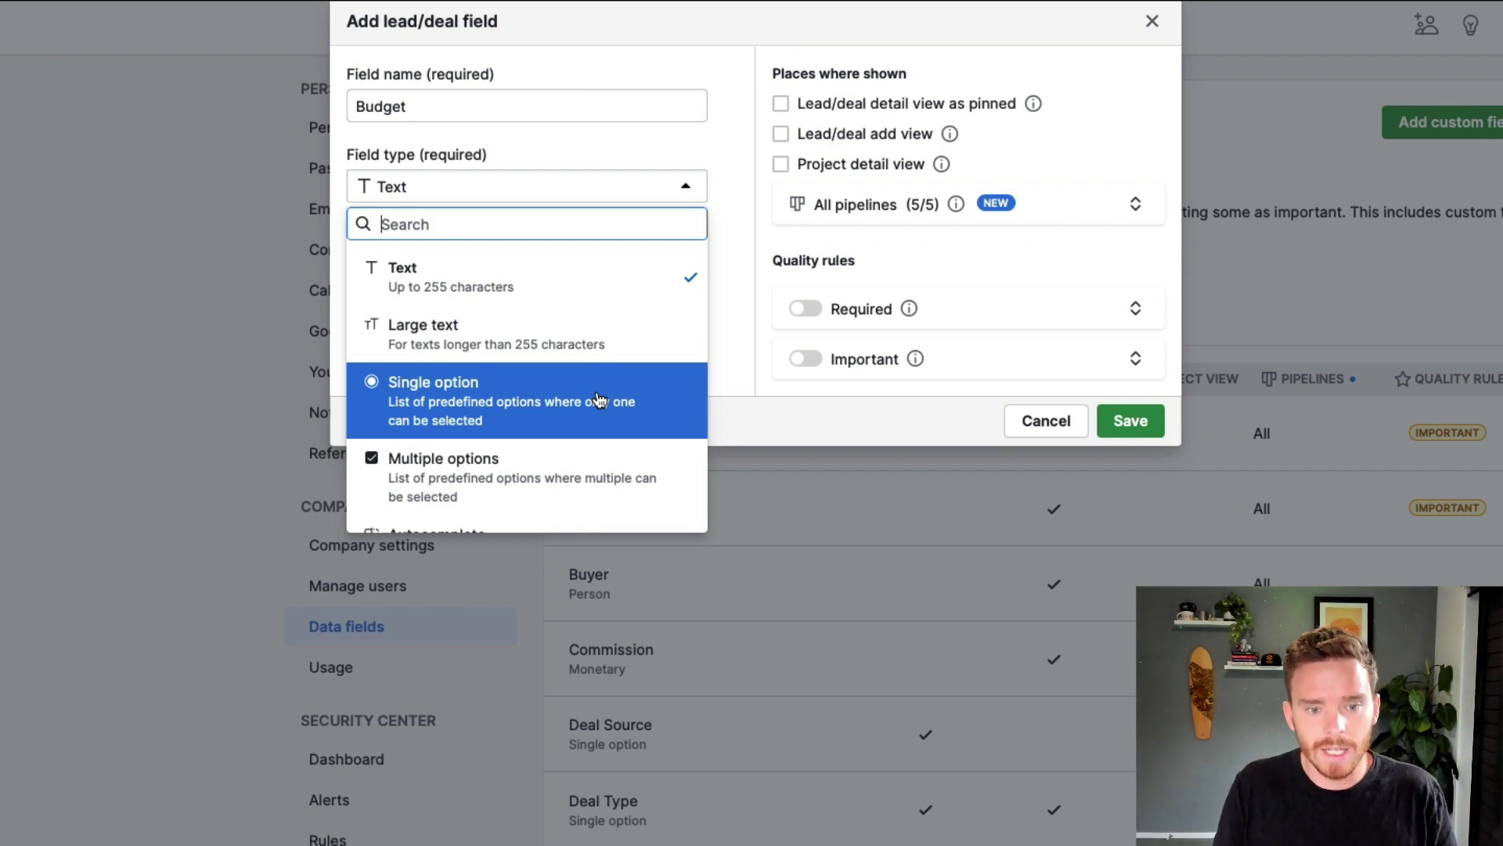
scroll(597, 426, "down", 3)
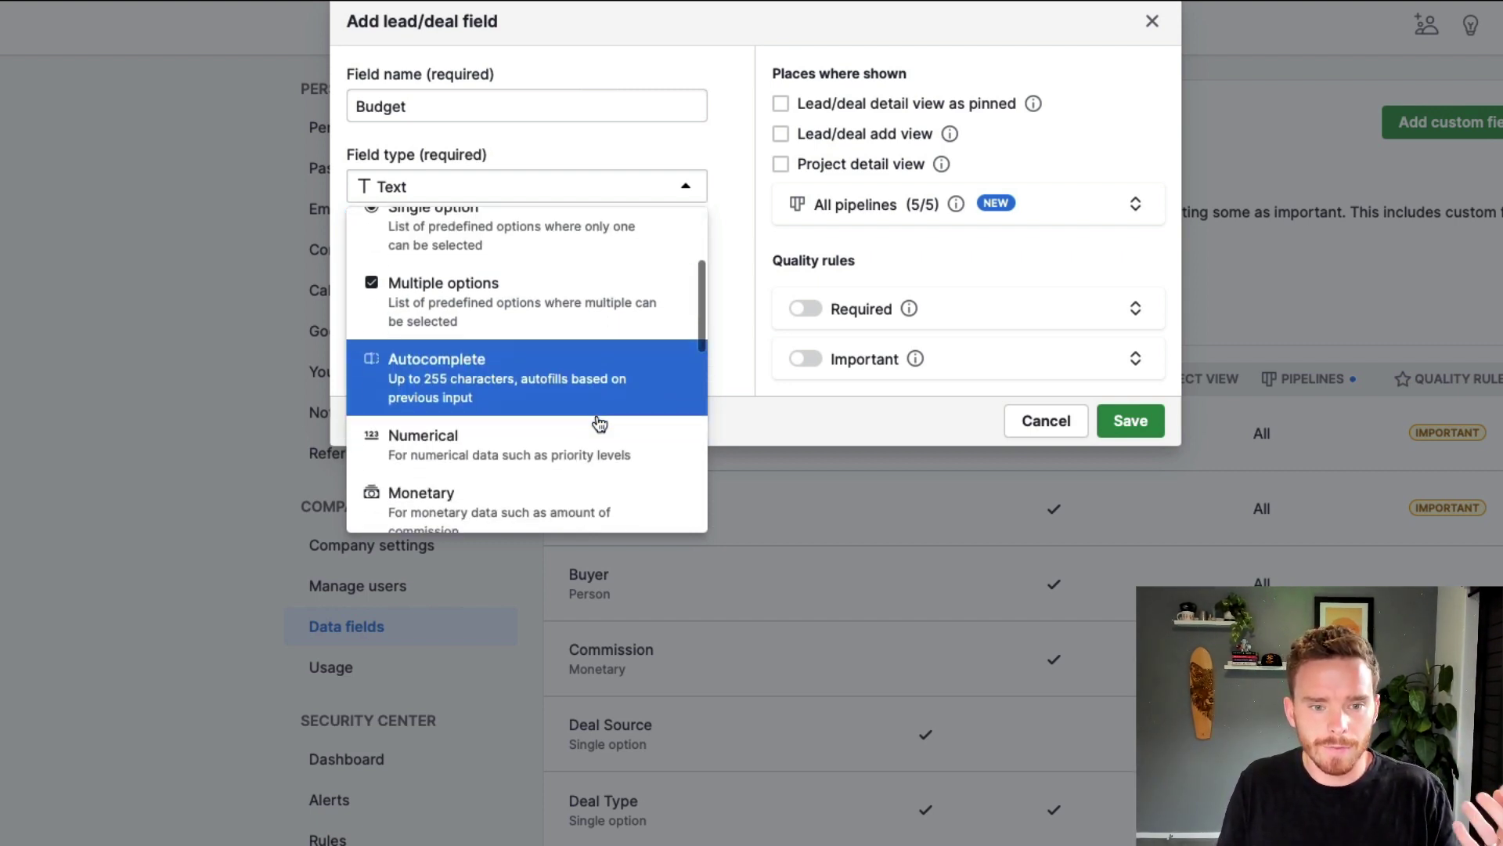
scroll(470, 308, "down", 2)
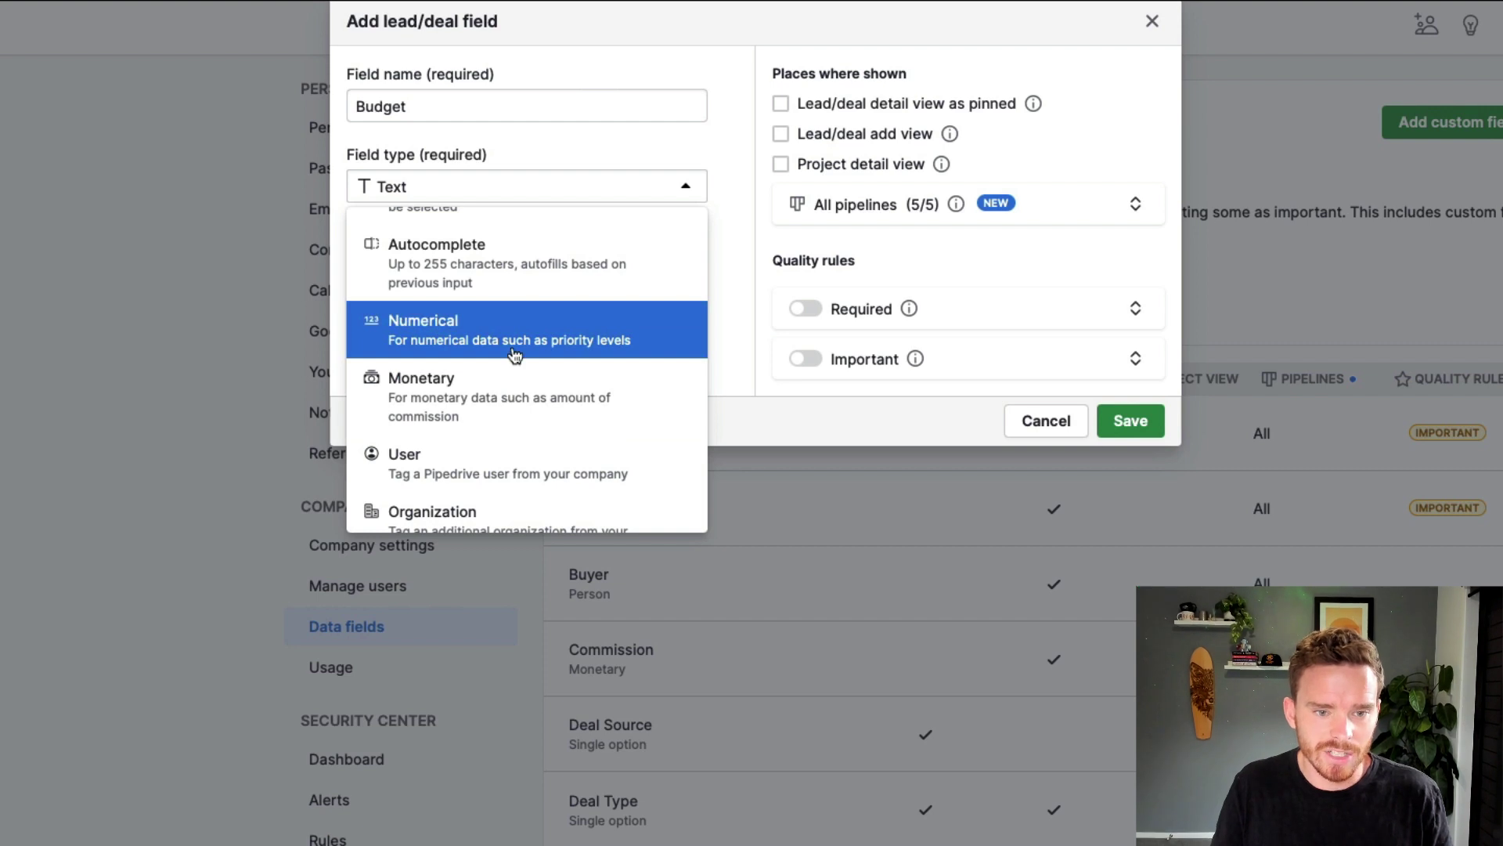
scroll(529, 381, "up", 5)
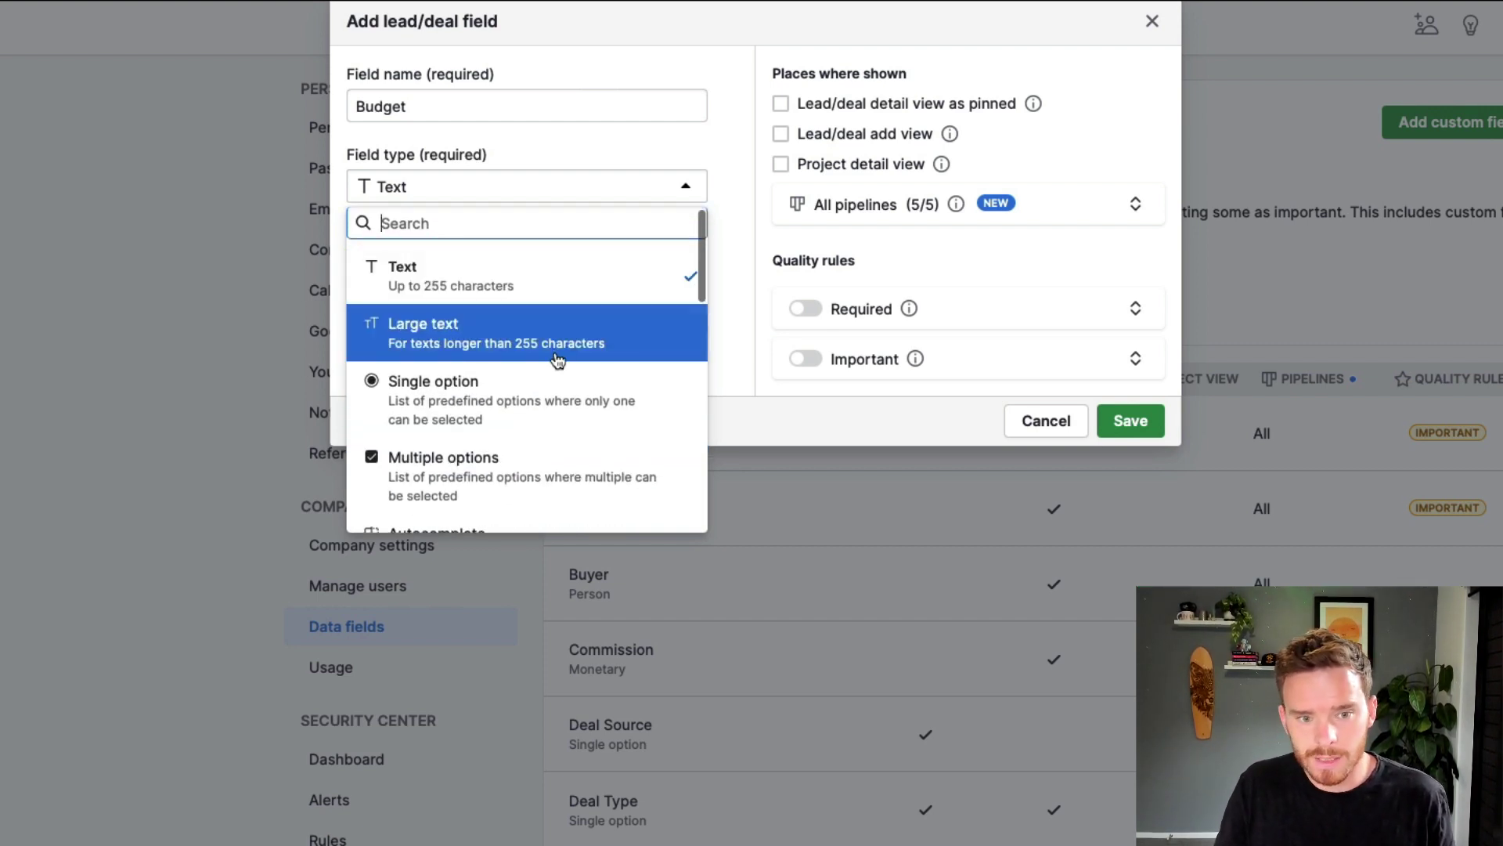
Step: Try Single option, then Multiple options, as the Budget field type
left_click(520, 408)
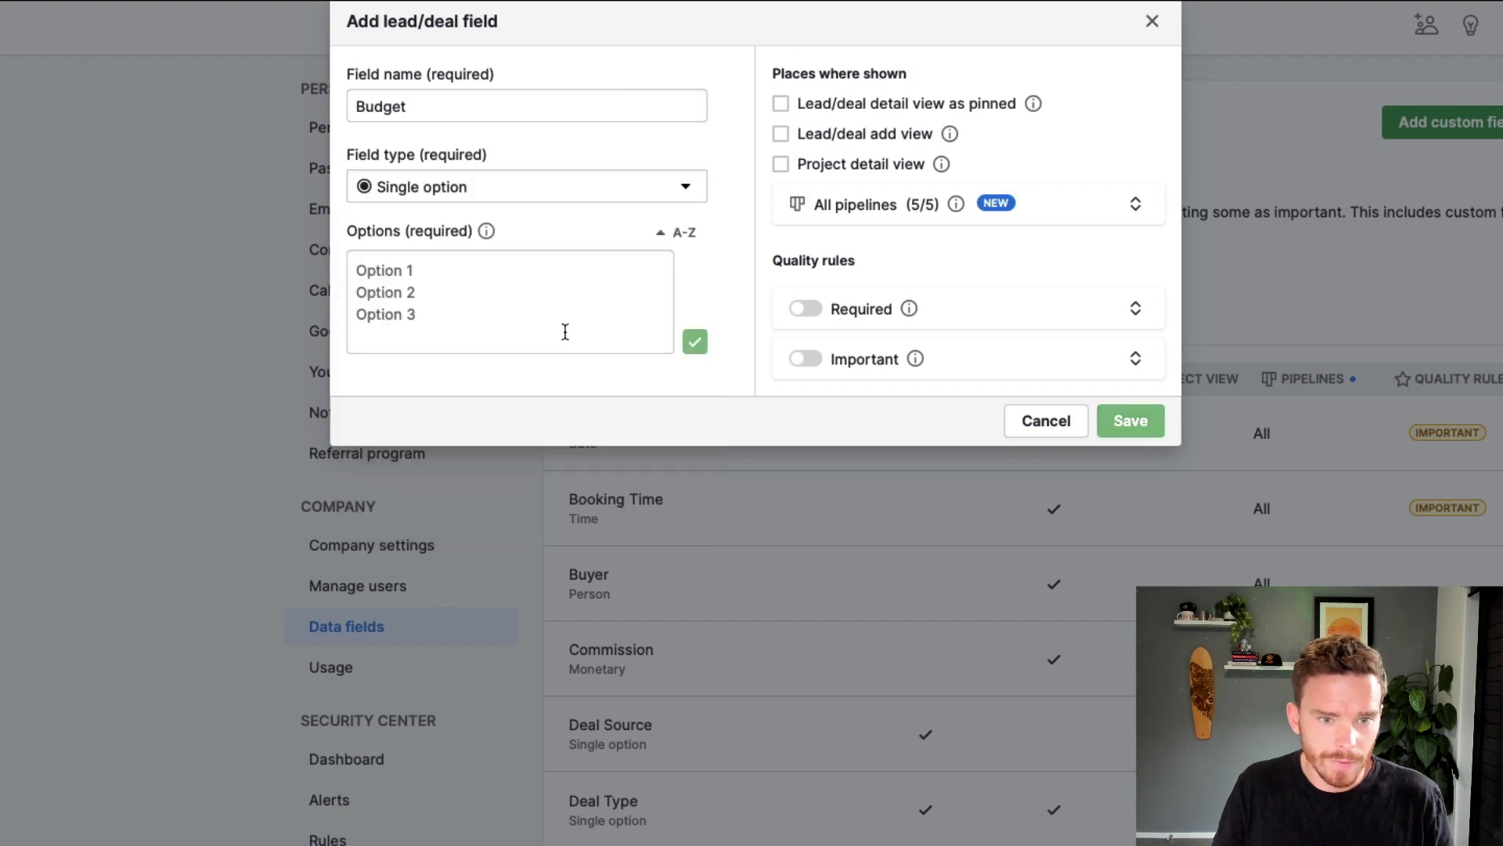
left_click(414, 296)
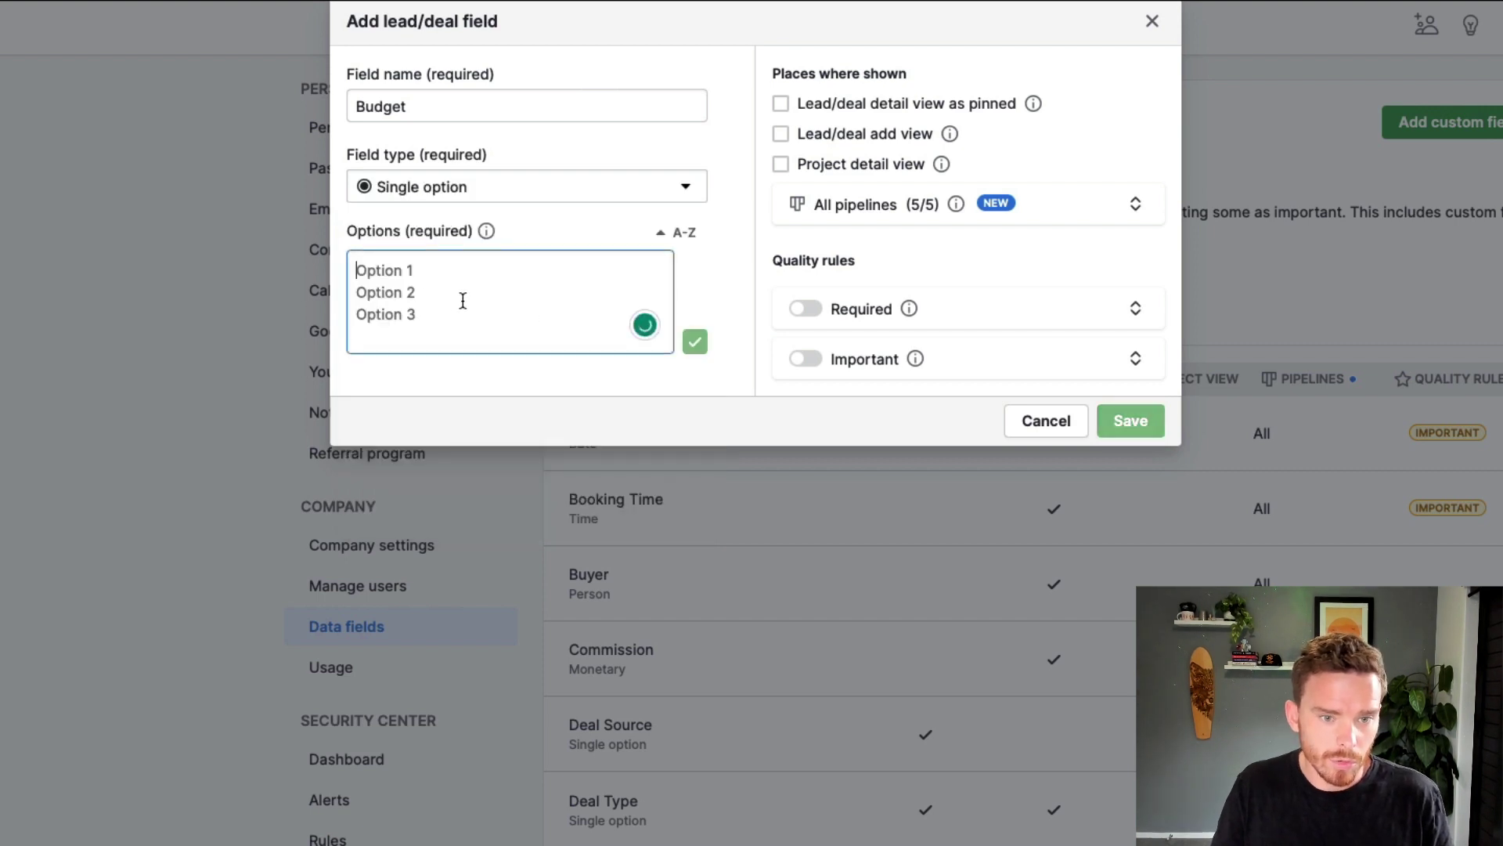
left_click(516, 190)
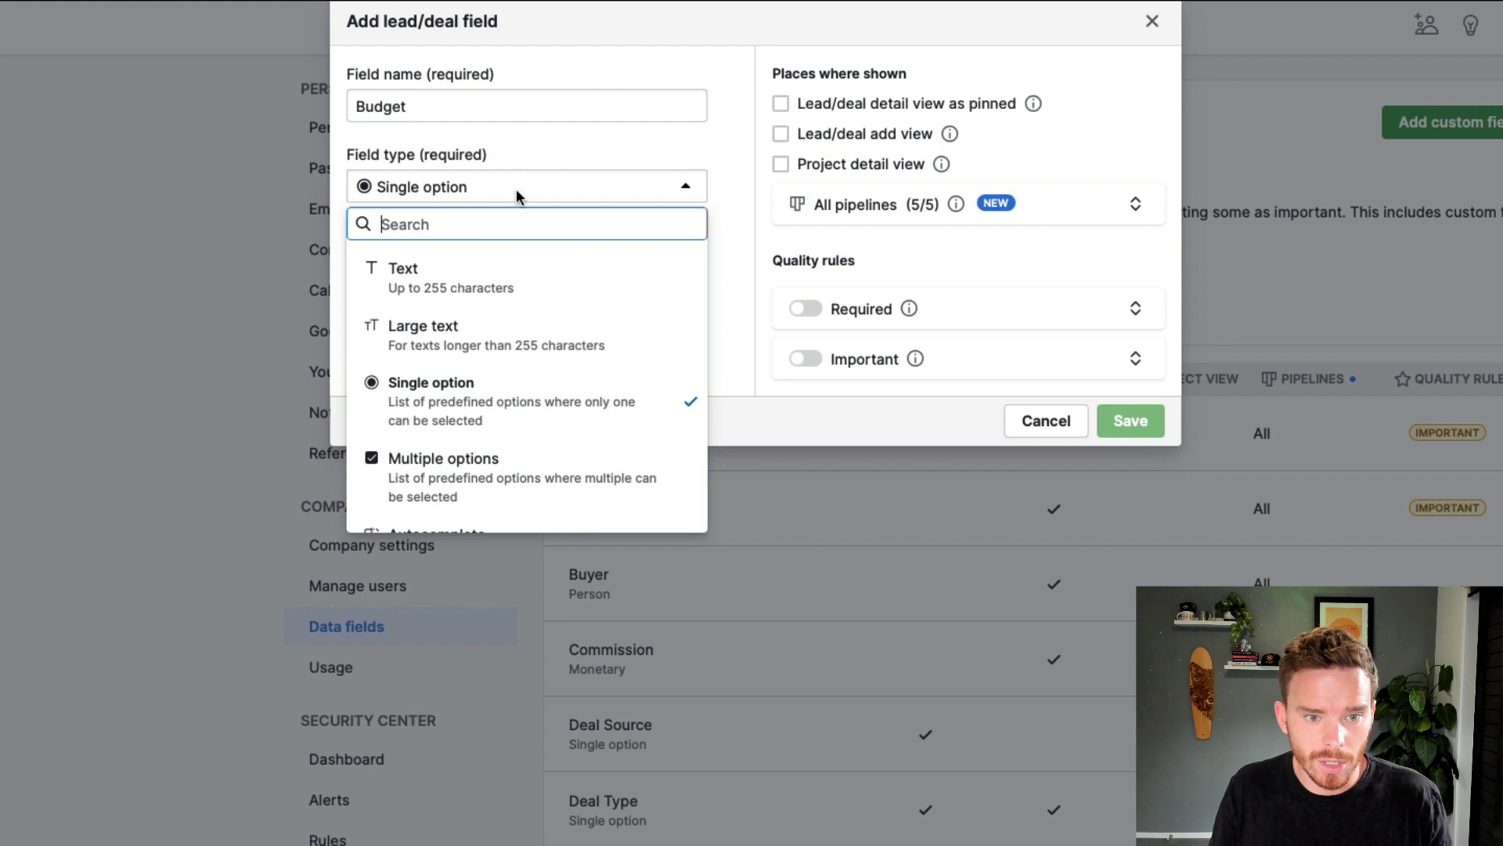
left_click(501, 470)
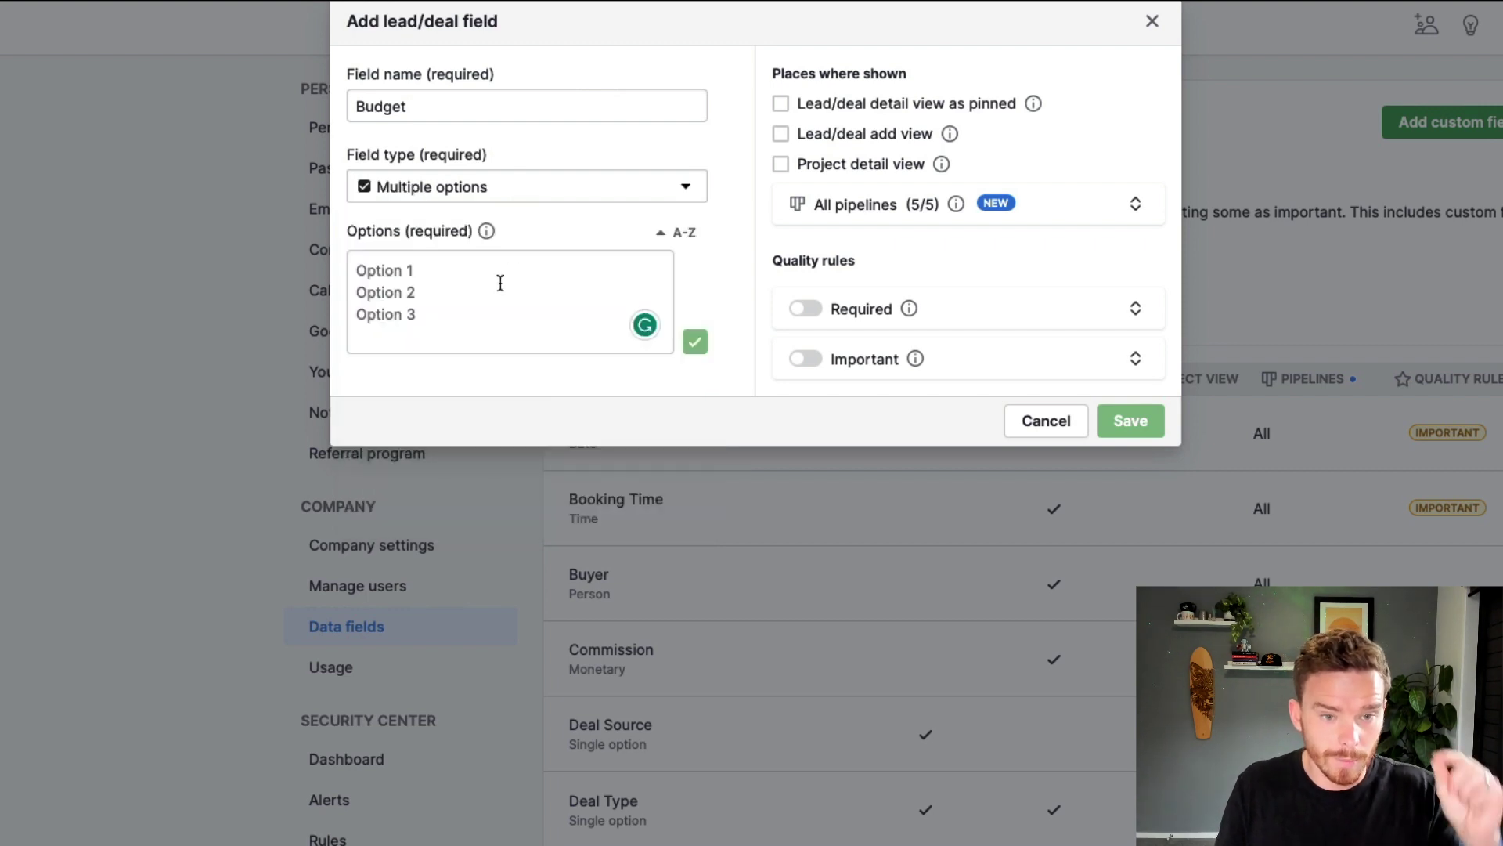
Step: Change the Budget field type to Monetary
left_click(509, 187)
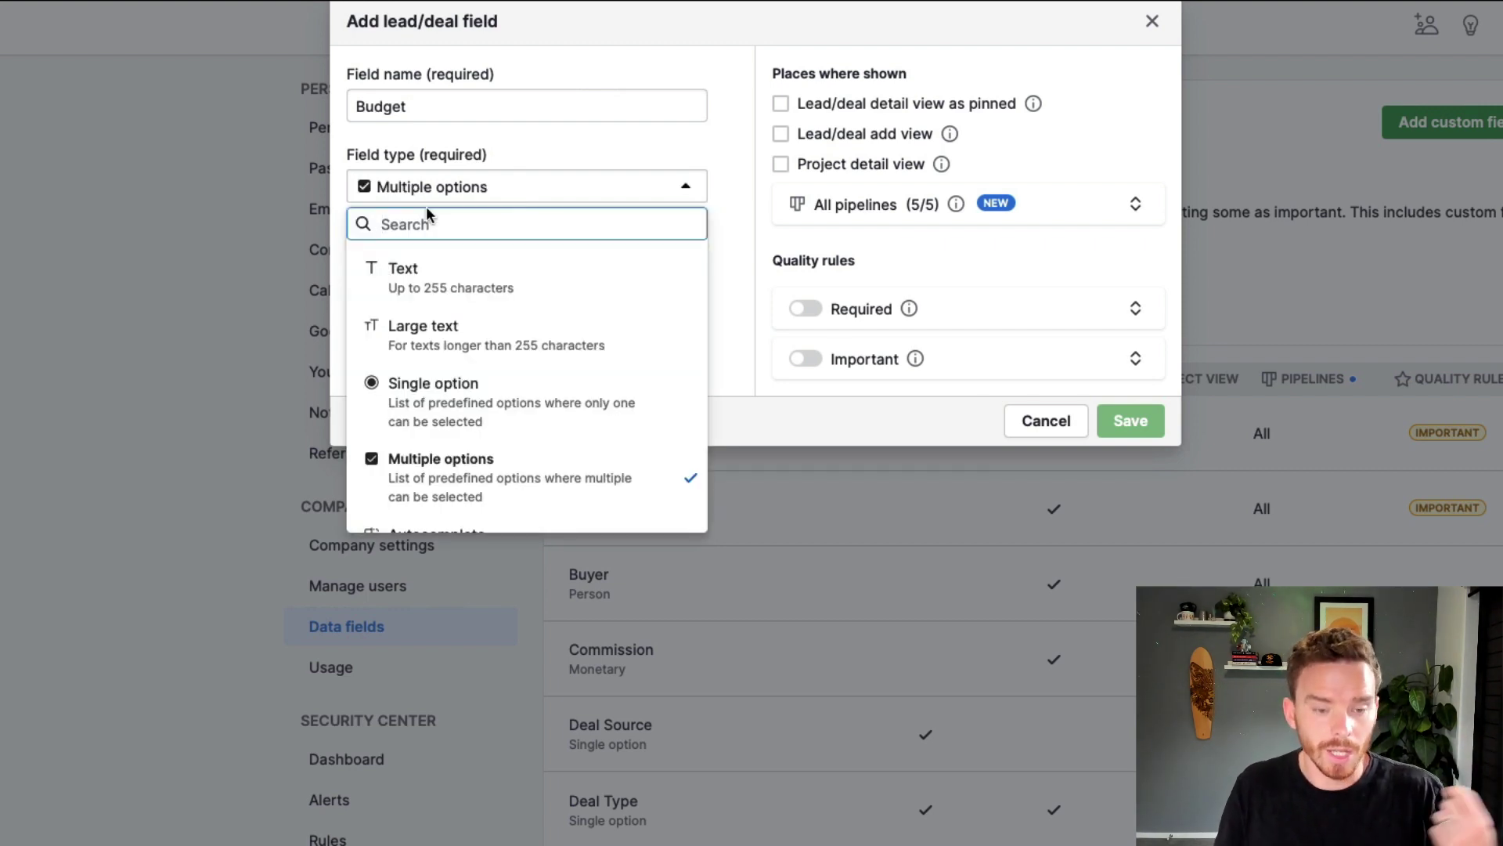
scroll(494, 315, "down", 1)
scroll(505, 328, "up", 3)
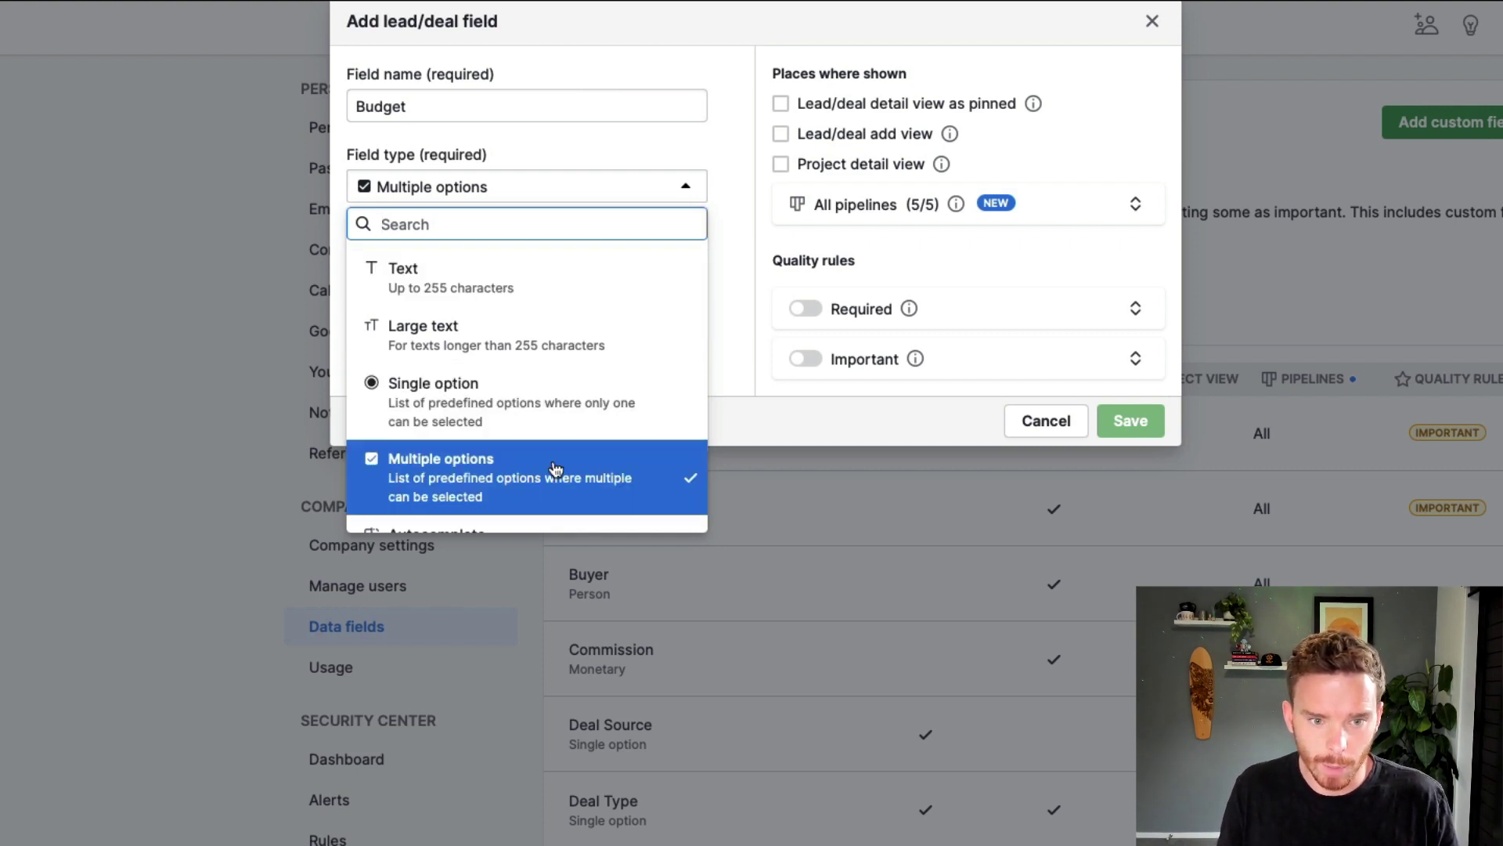
scroll(583, 419, "down", 3)
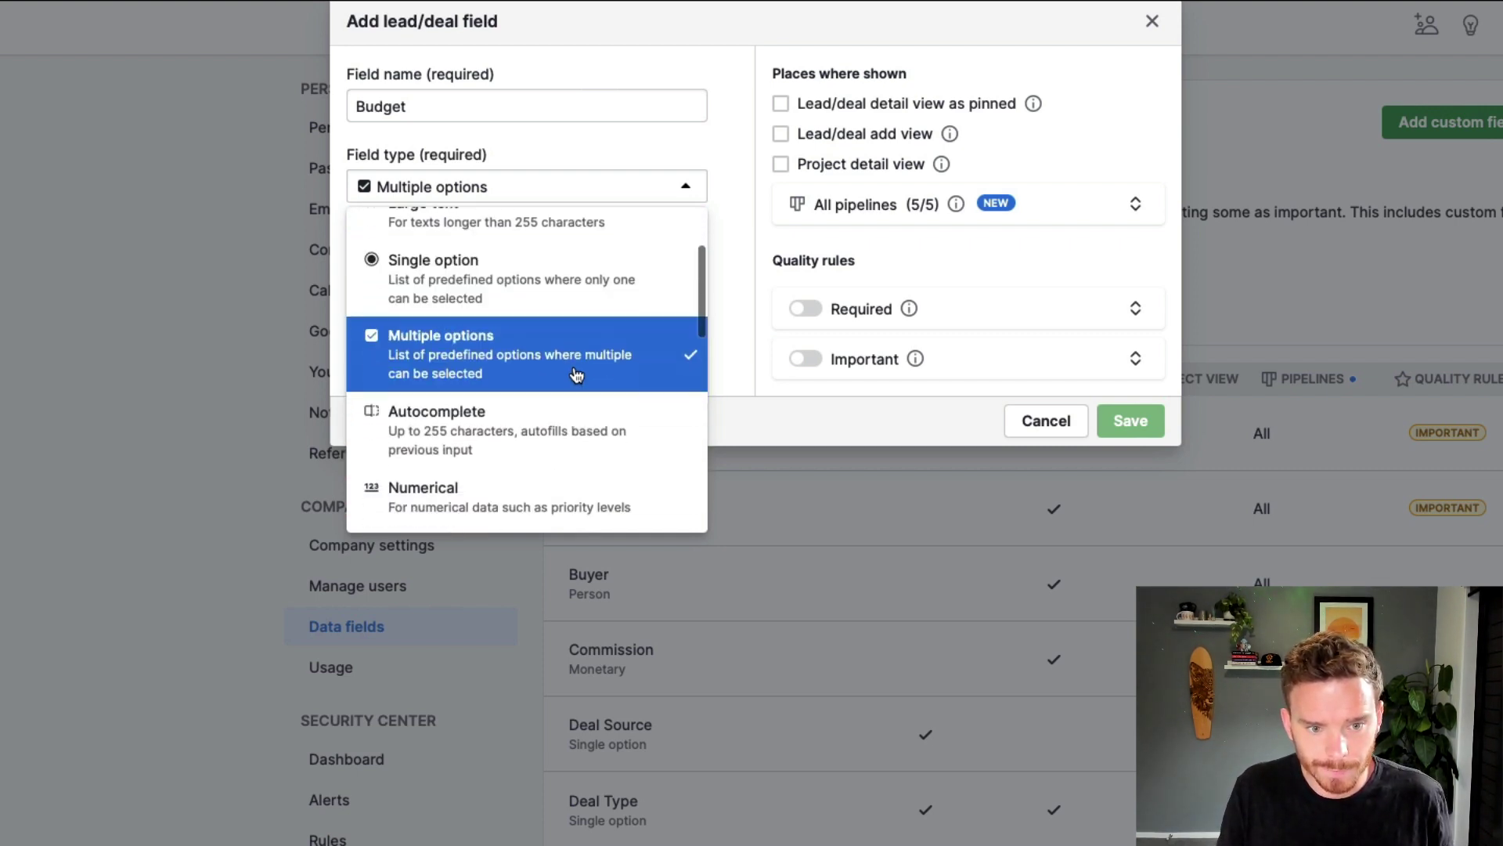
scroll(577, 375, "down", 5)
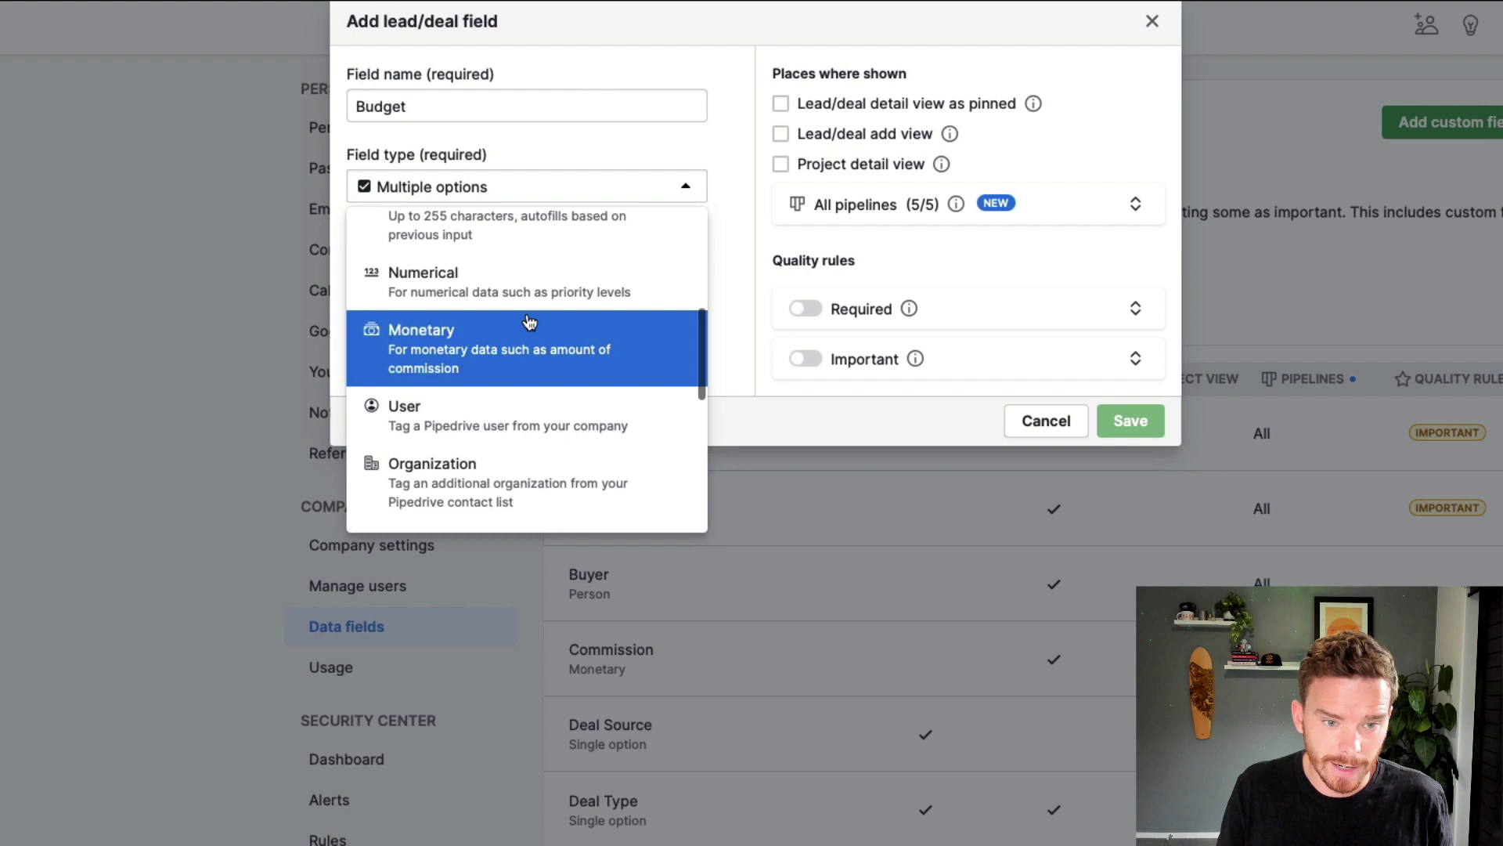
scroll(527, 324, "down", 1)
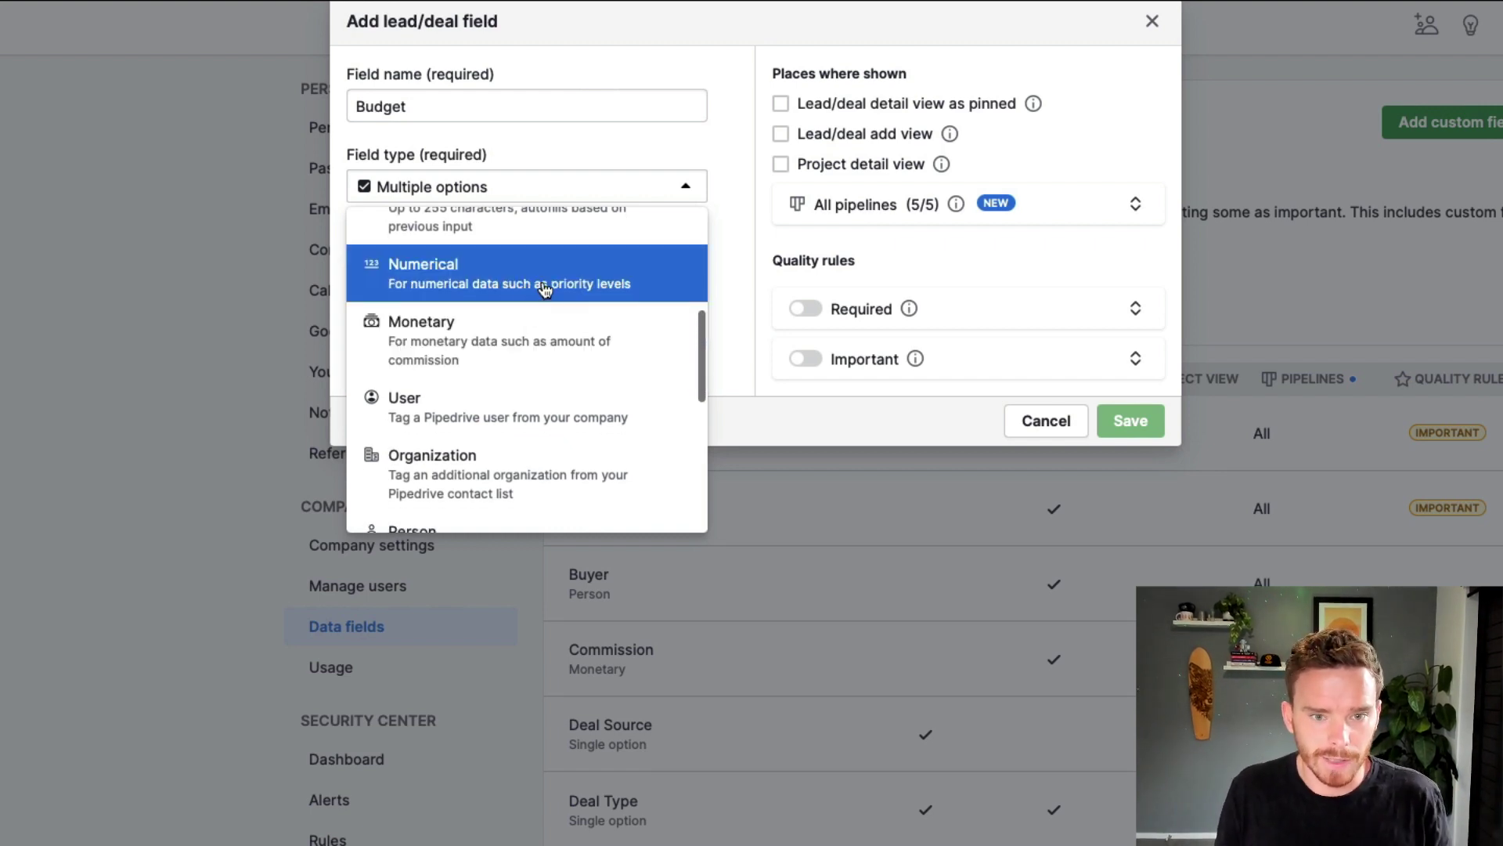
scroll(569, 322, "down", 3)
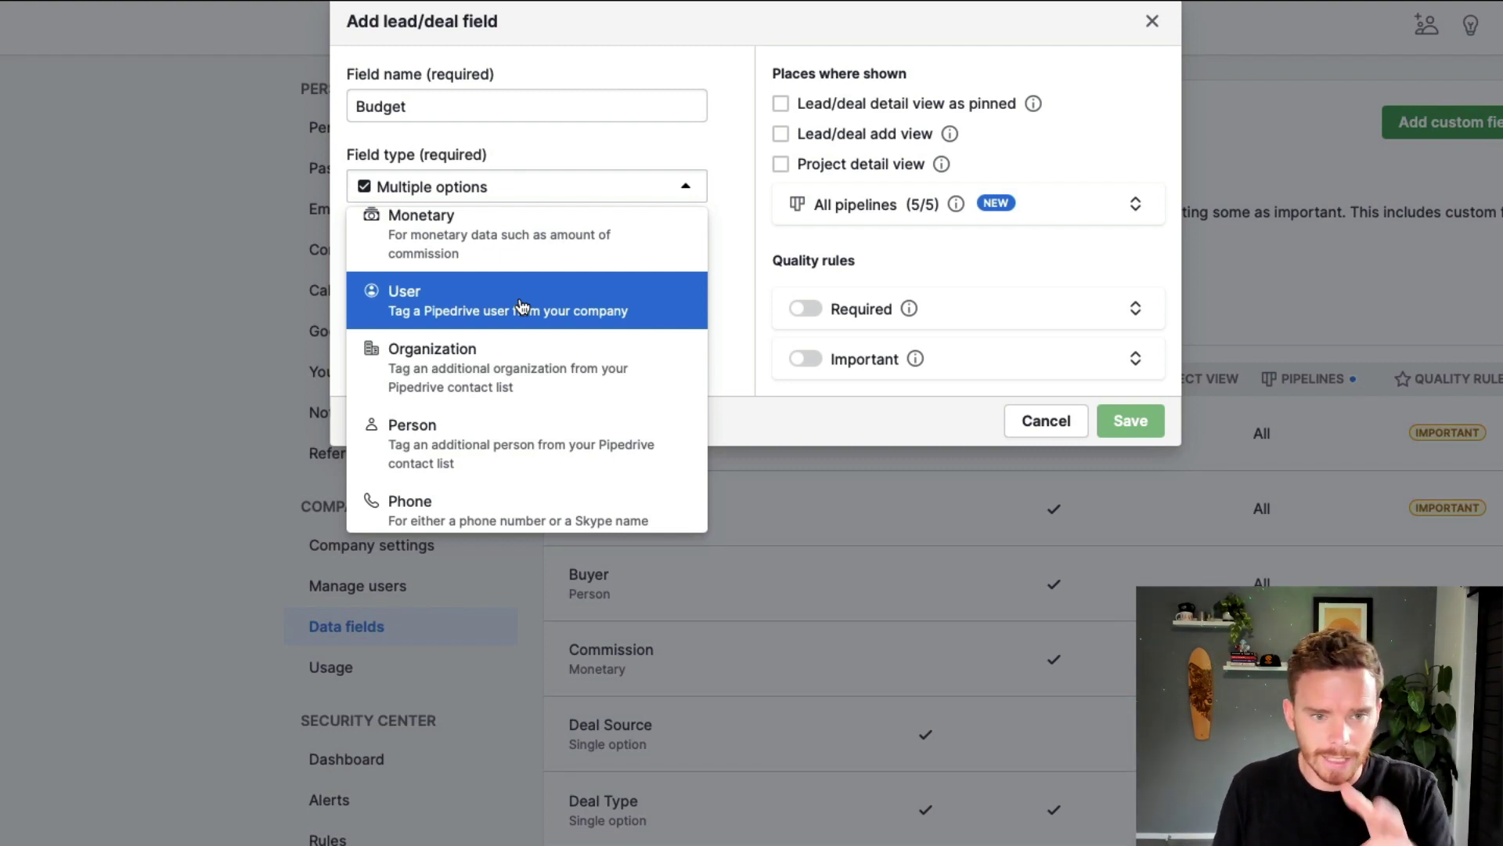
scroll(521, 307, "down", 3)
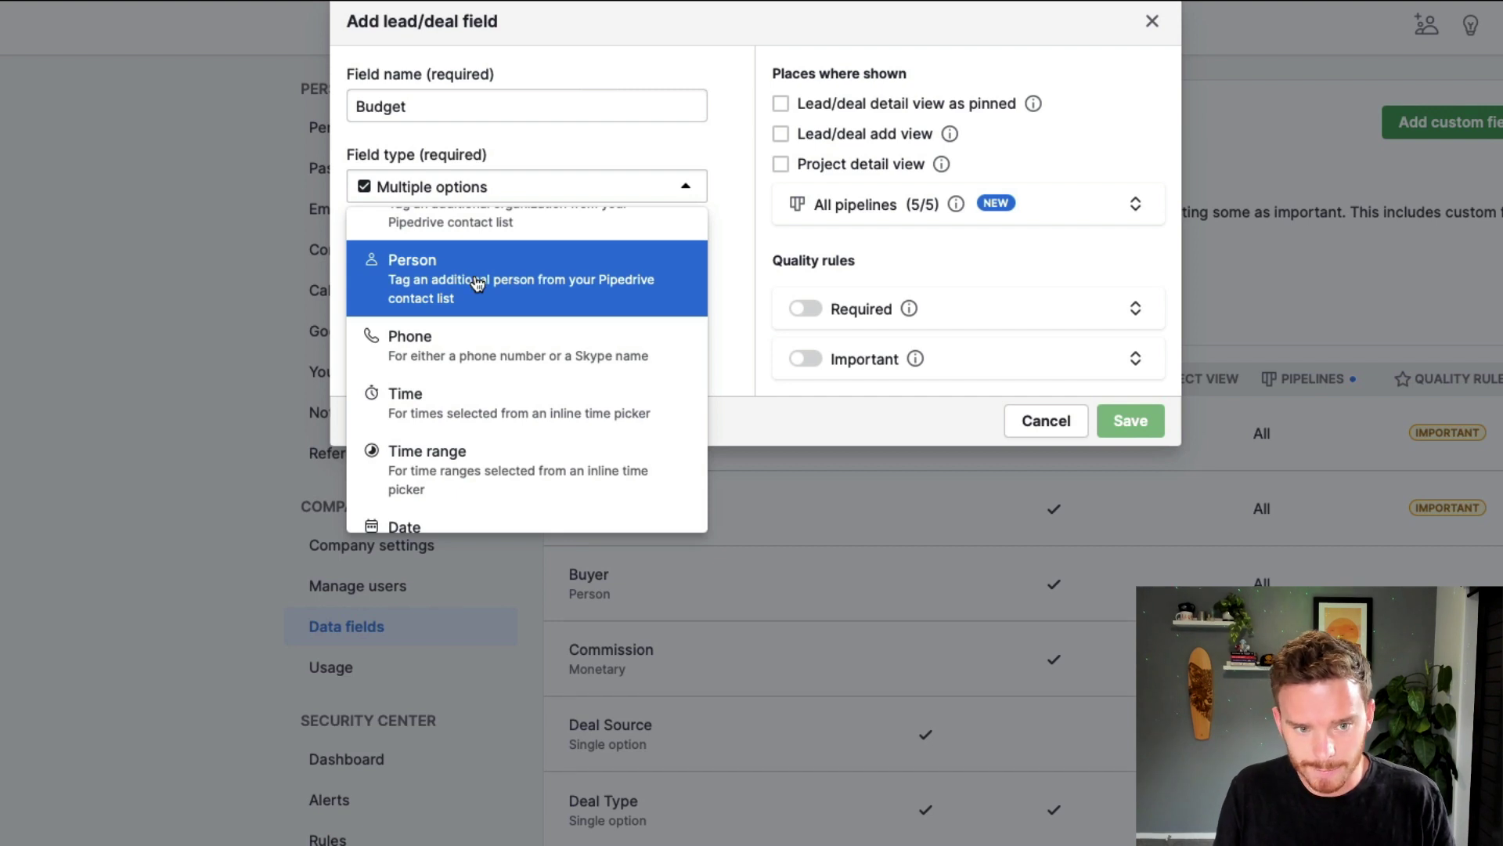
scroll(477, 284, "down", 3)
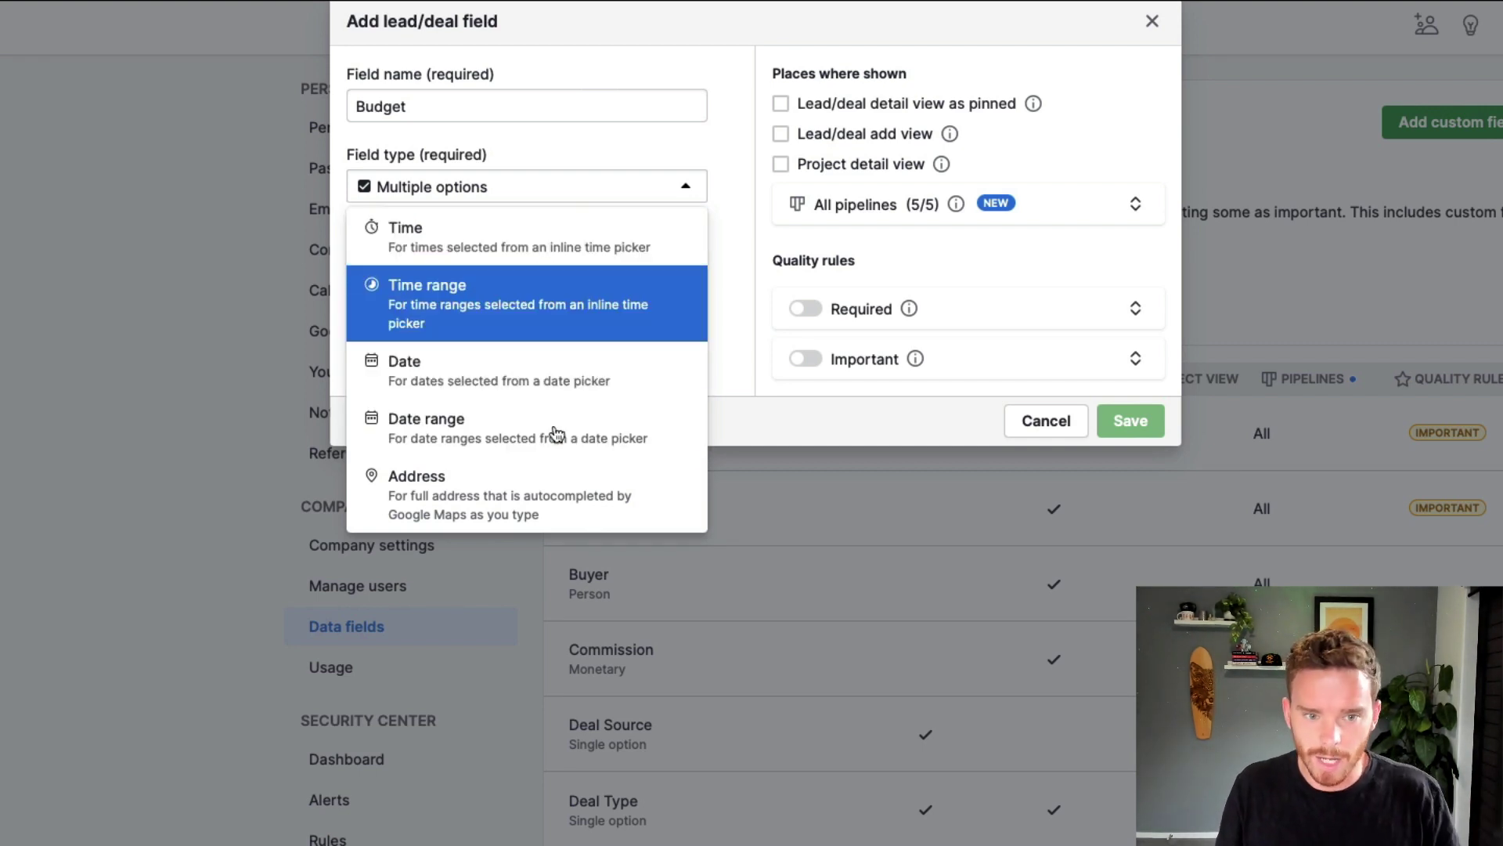
scroll(538, 513, "up", 10)
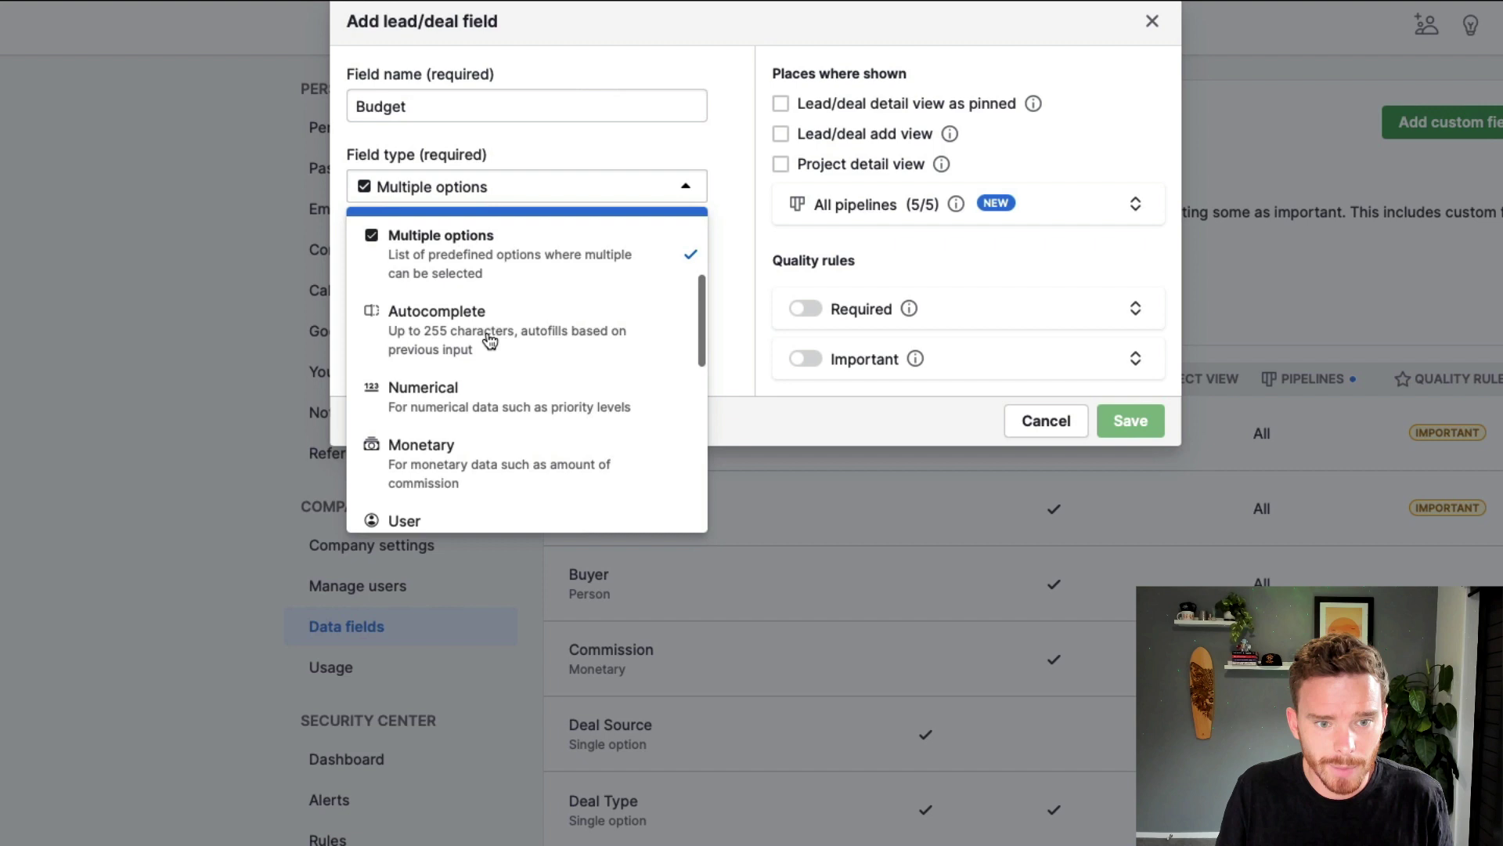
scroll(490, 341, "down", 1)
left_click(497, 439)
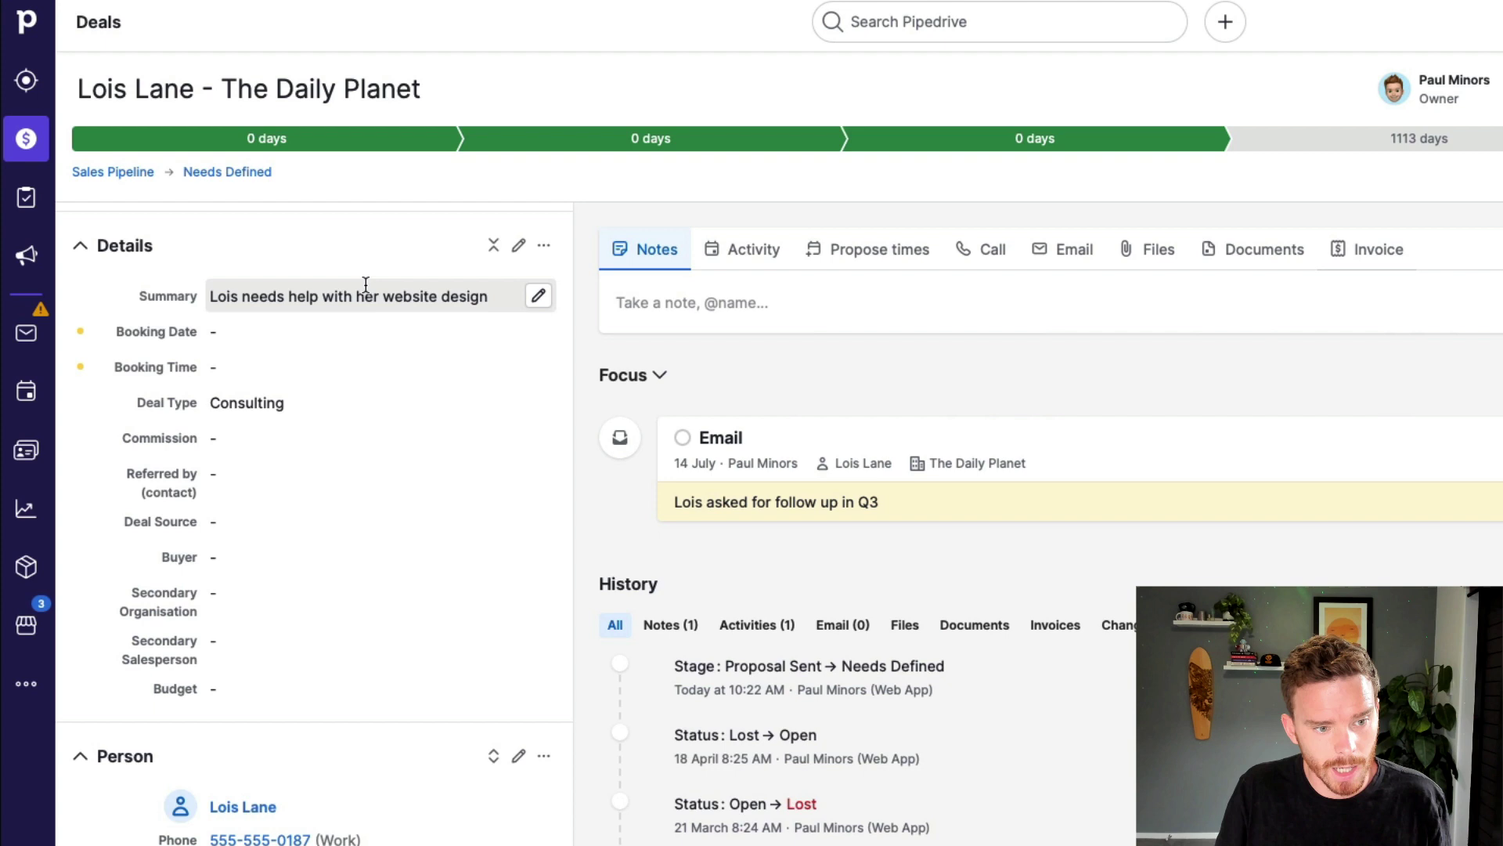
Step: Switch The Daily Planet's Details between all fields and pinned fields only
scroll(382, 296, "up", 1)
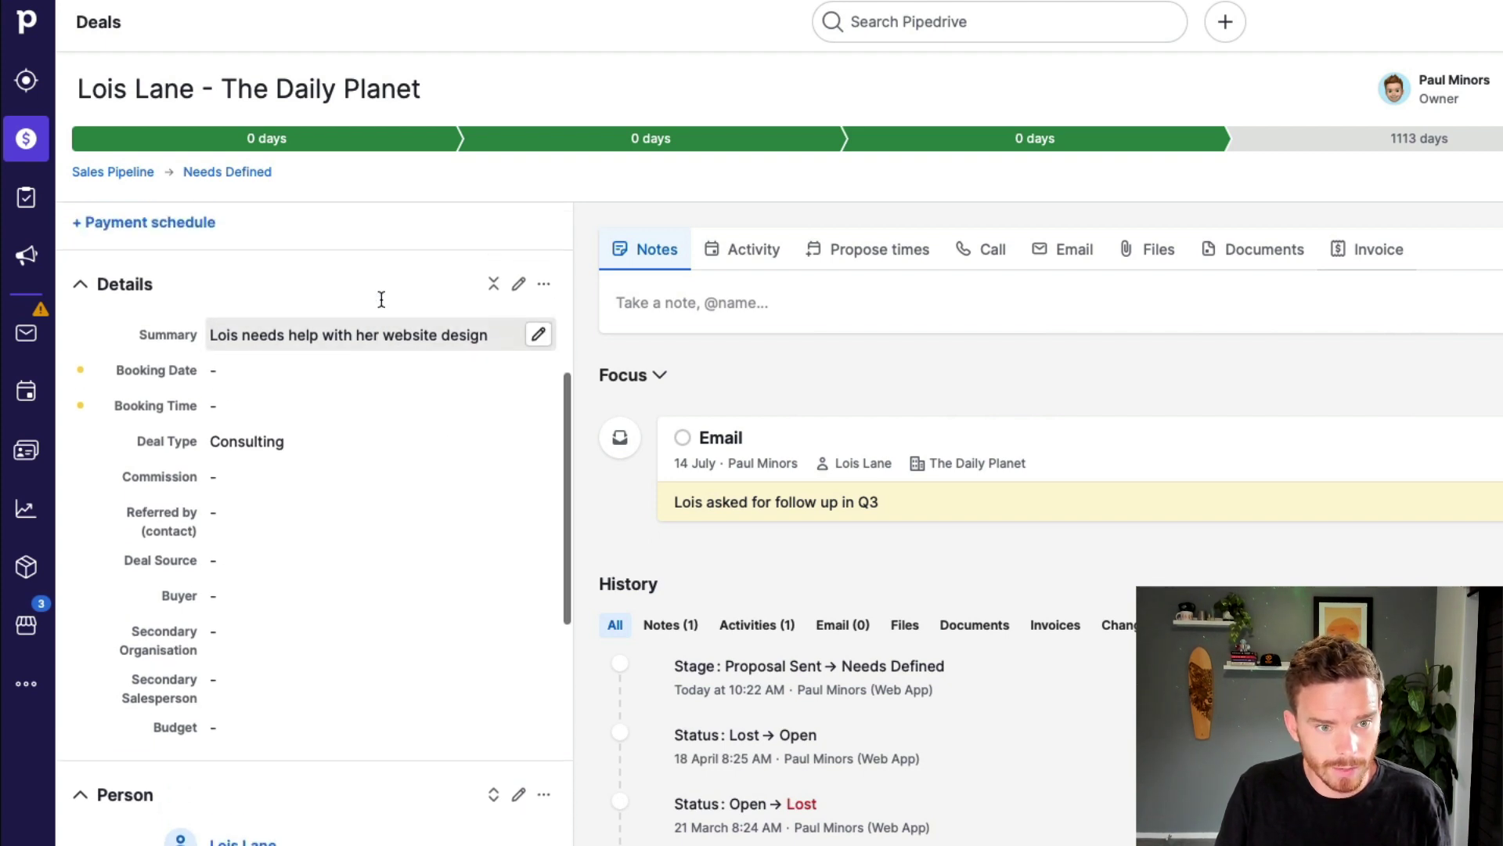
left_click(494, 287)
left_click(494, 287)
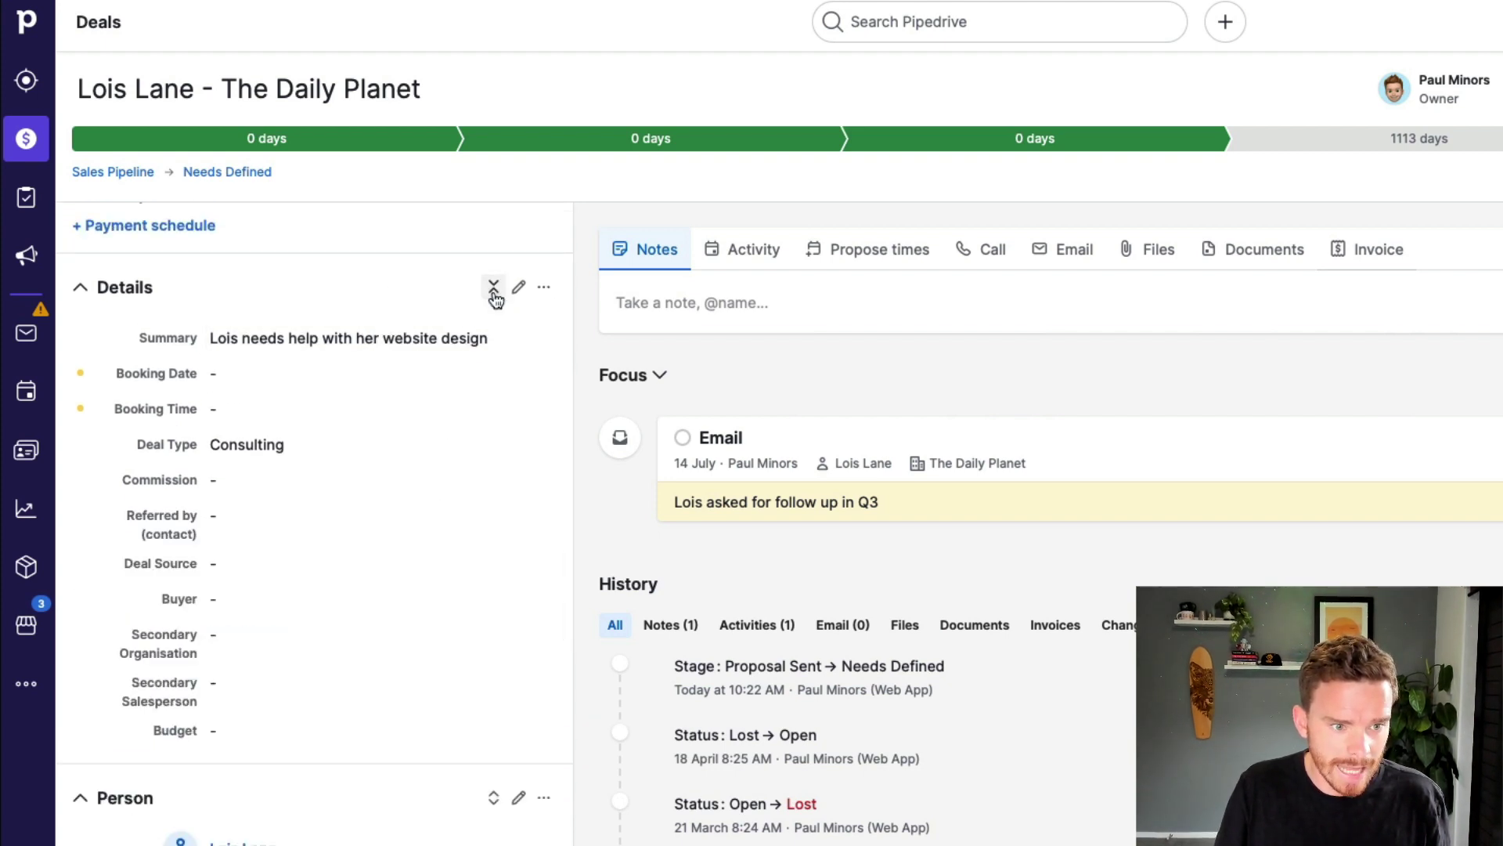
left_click(494, 287)
left_click(494, 286)
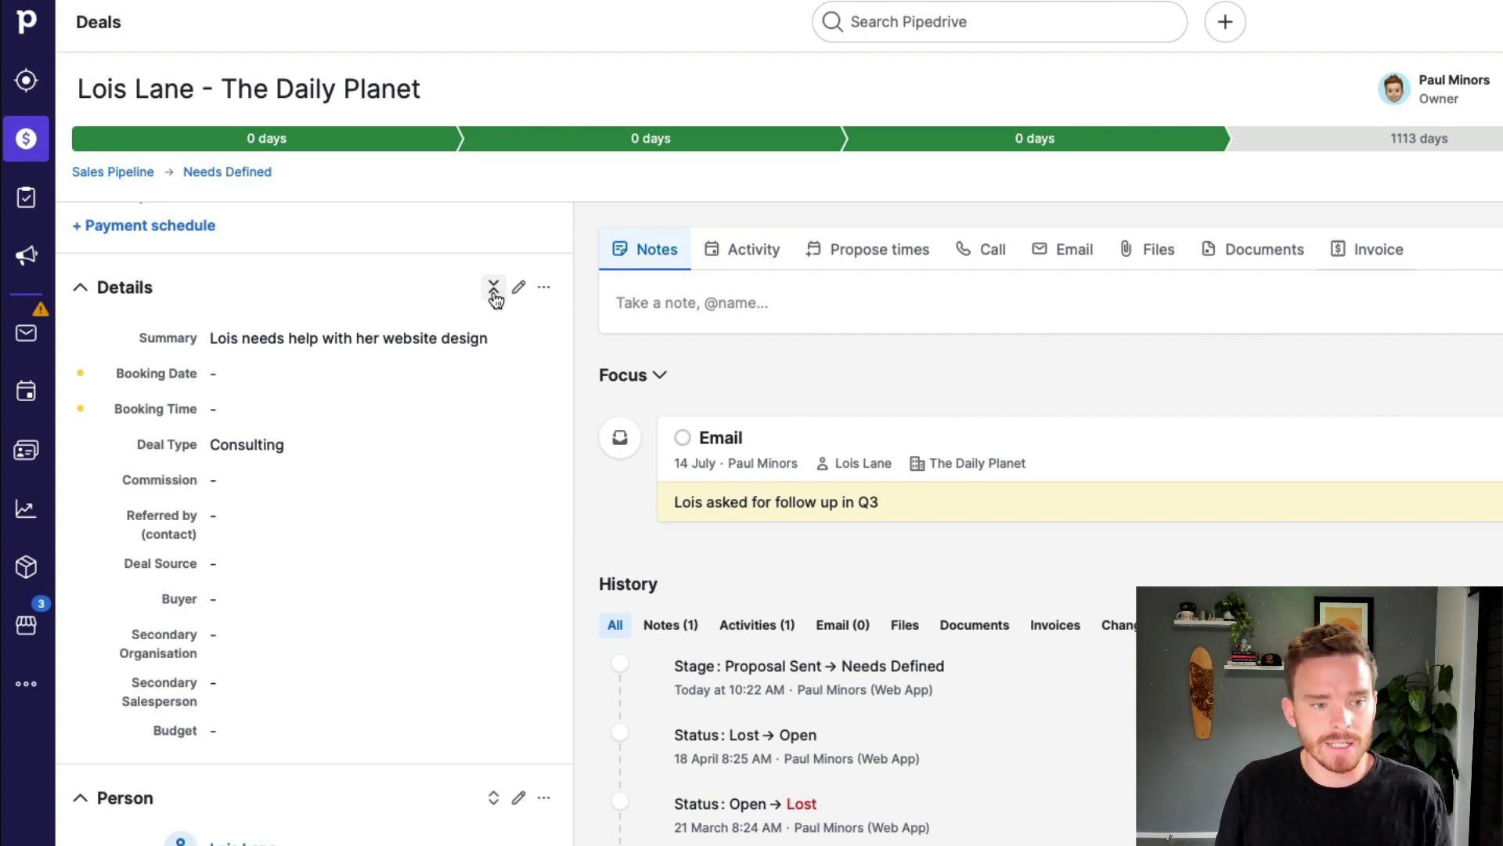
left_click(494, 289)
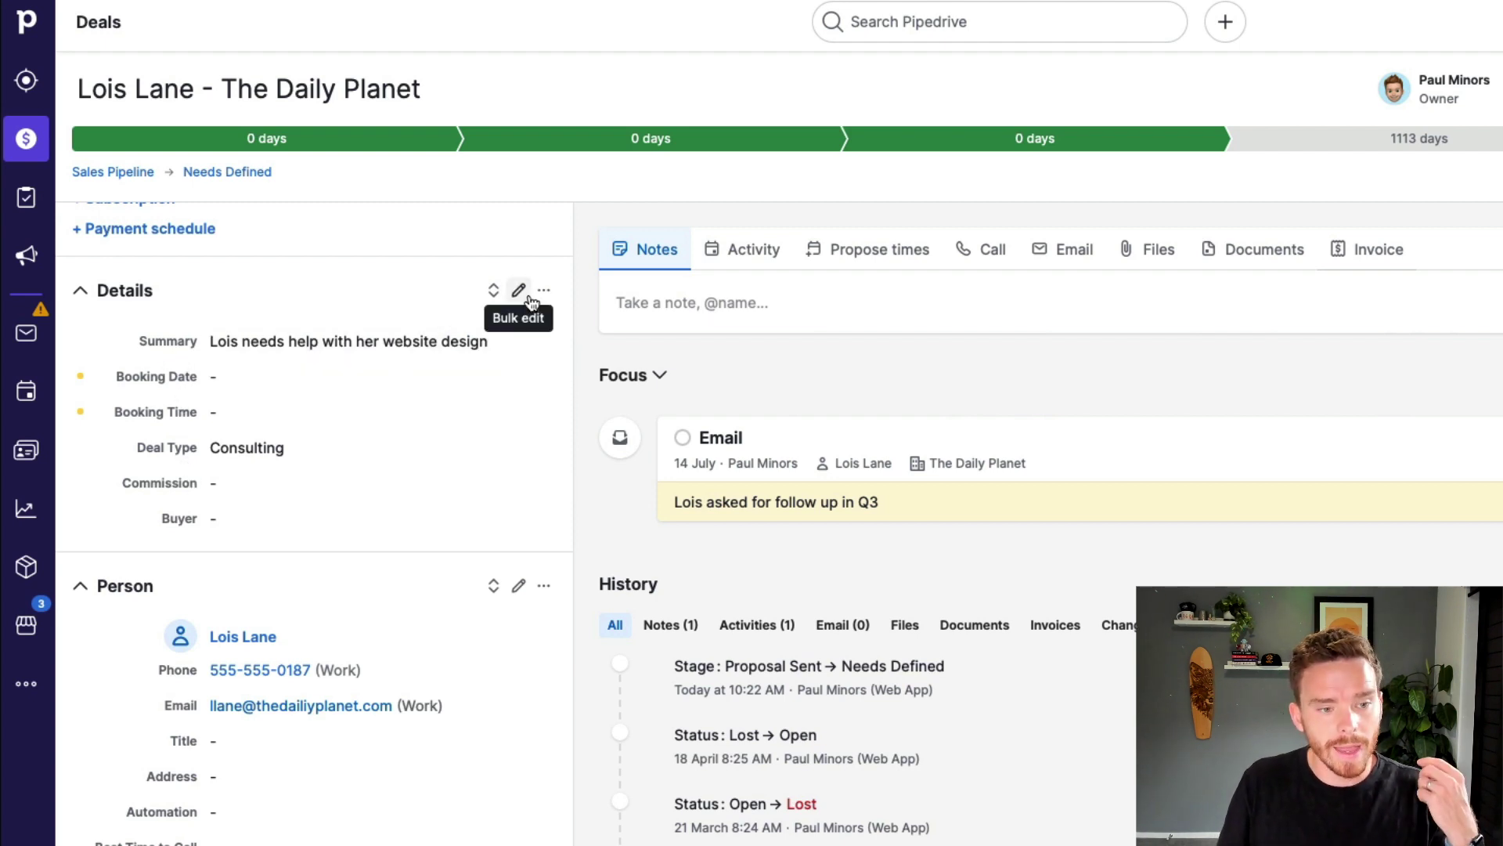
Step: Start and cancel a Booking Date edit, then reveal the hidden detail fields
left_click(329, 377)
left_click(491, 418)
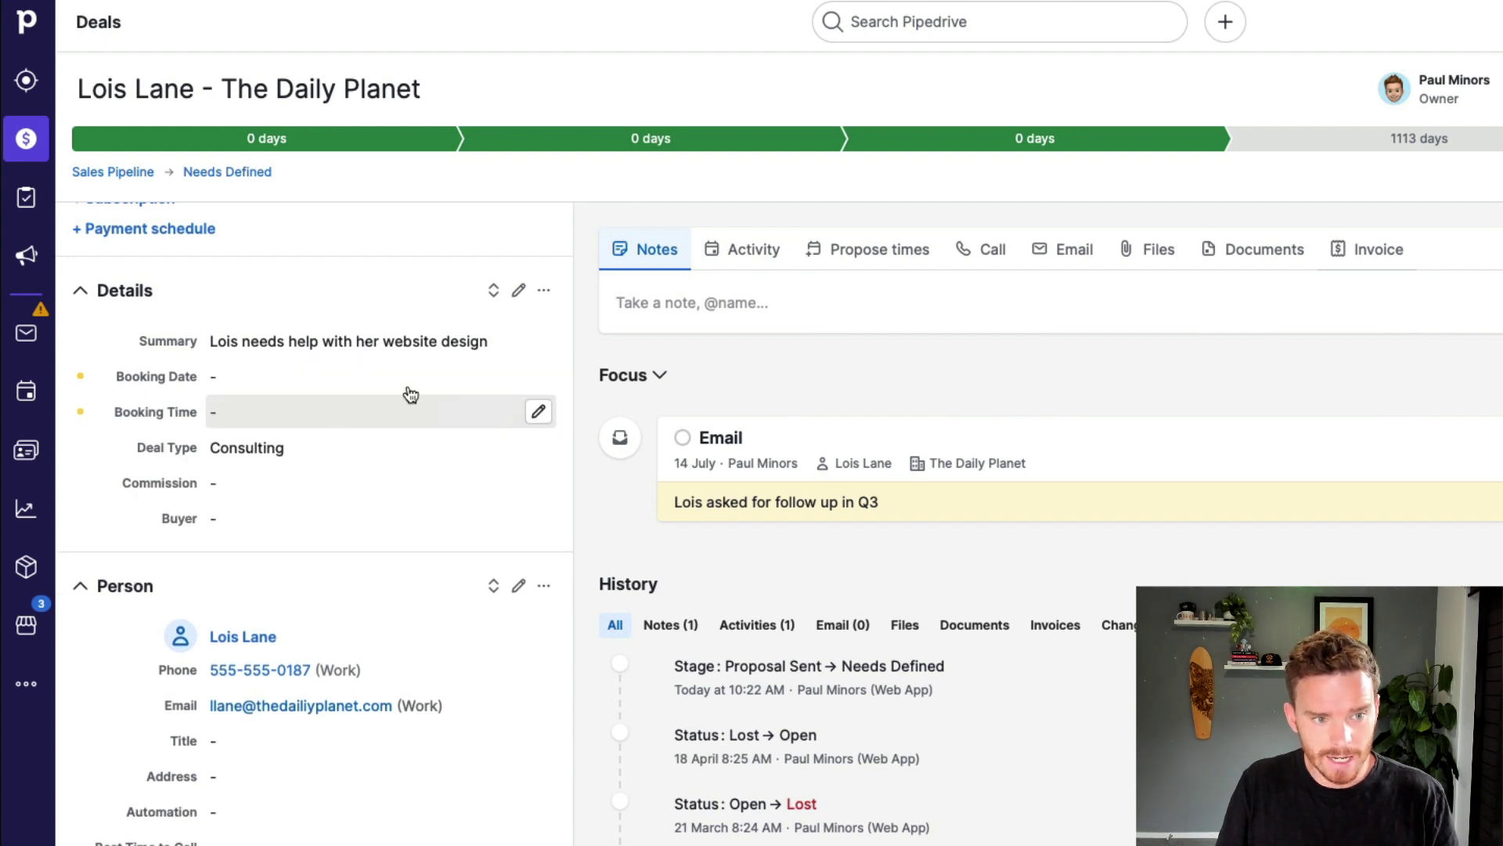
left_click(494, 291)
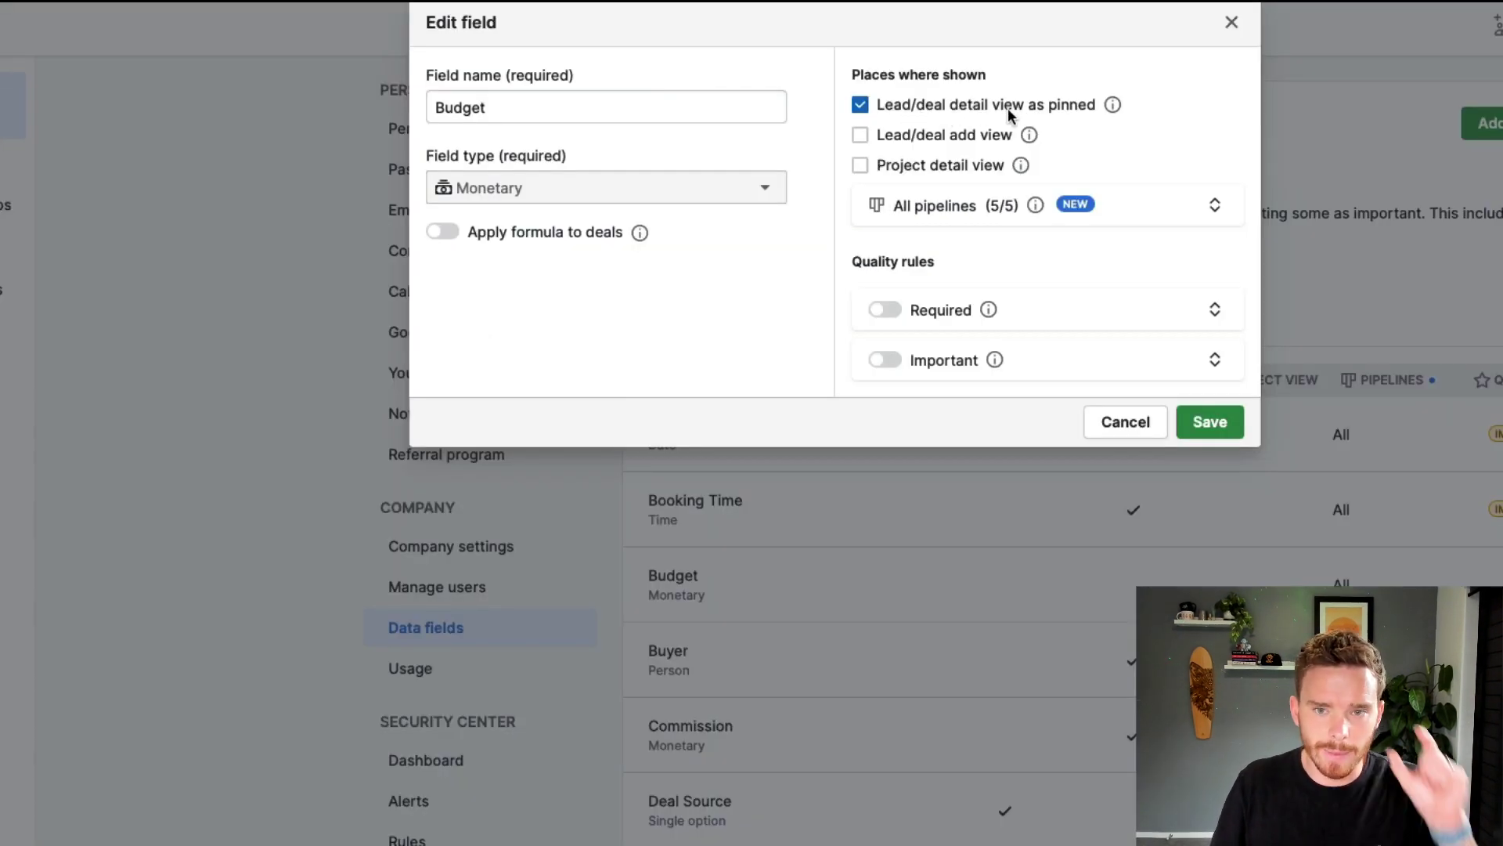
Step: Show Budget in the lead/deal add view, save, and confirm it in a new Add deal form
left_click(1096, 141)
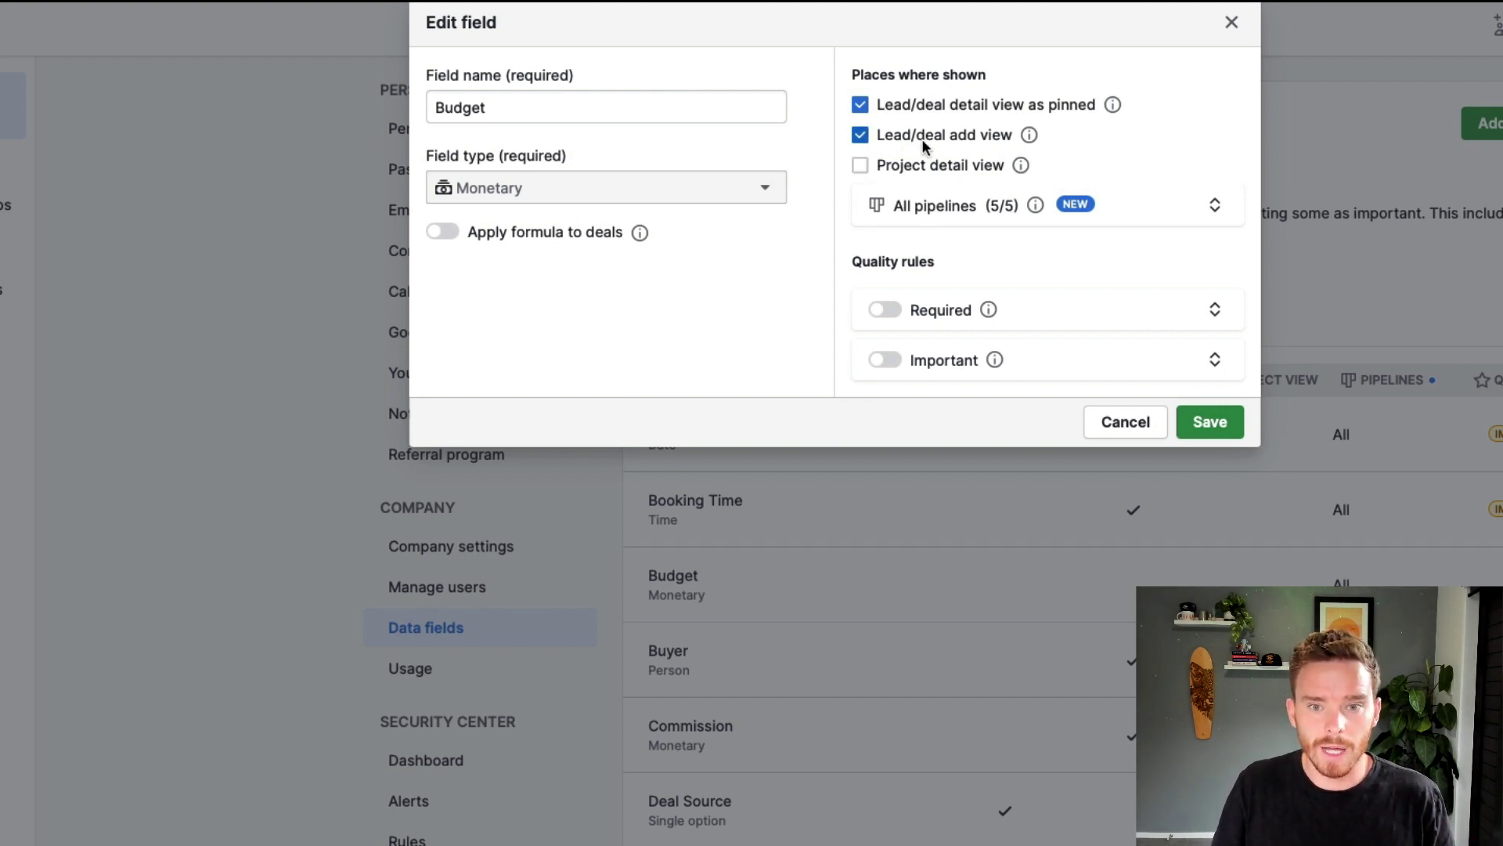
left_click(1206, 421)
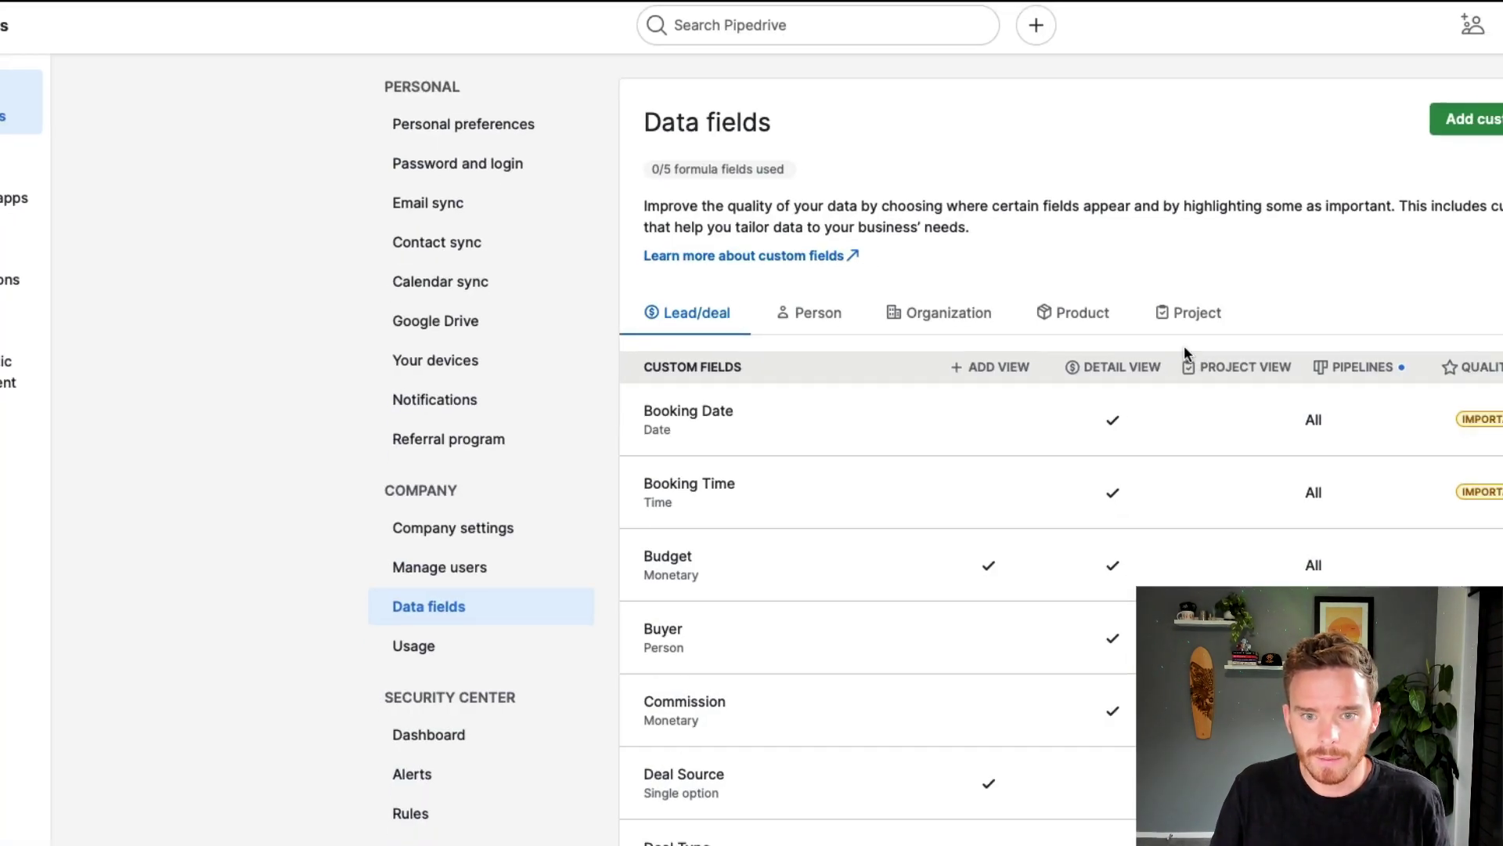
left_click(916, 18)
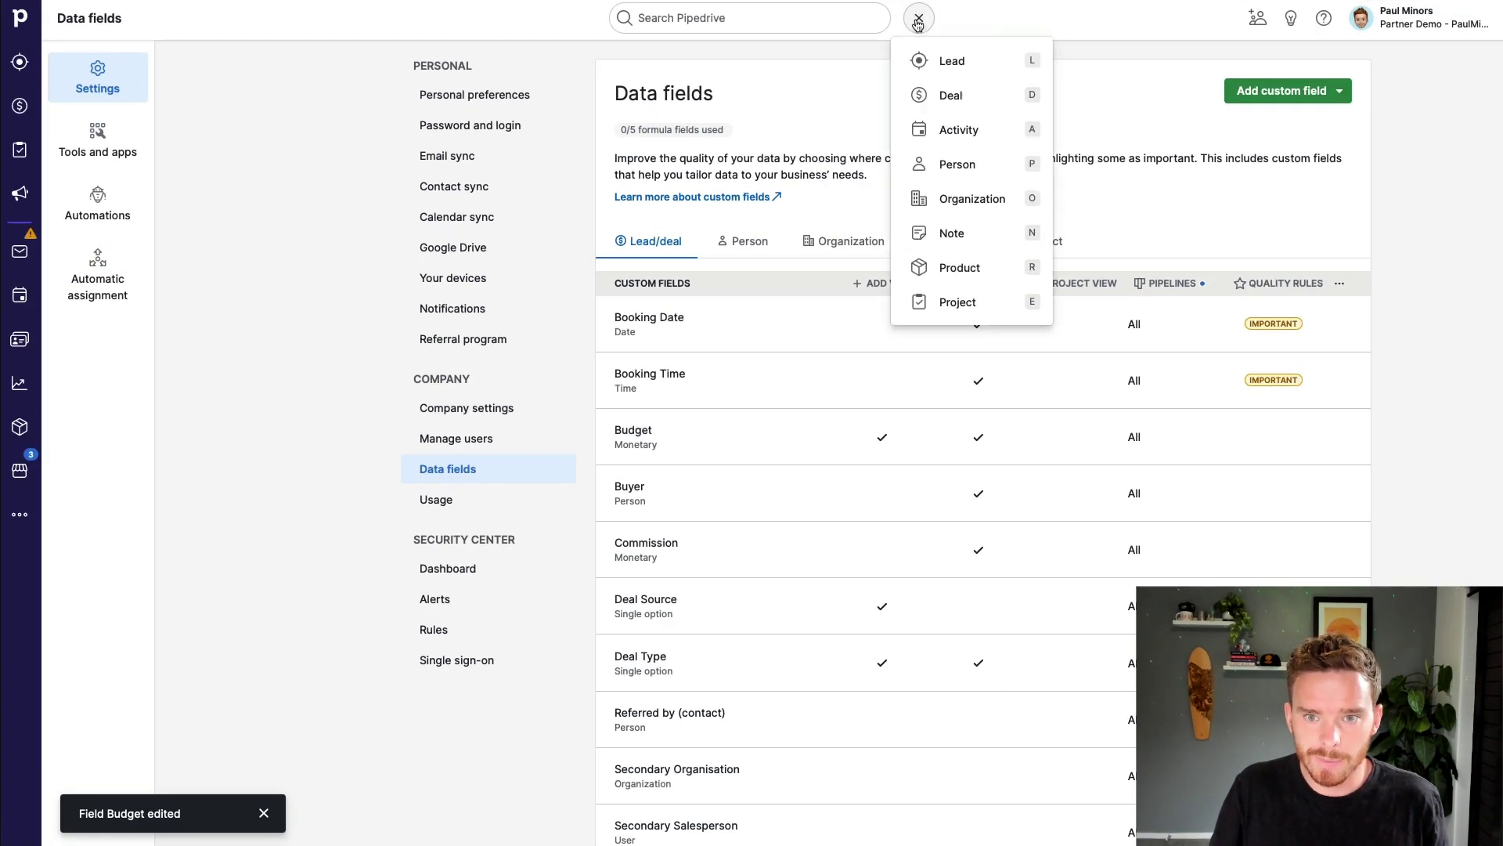
left_click(954, 95)
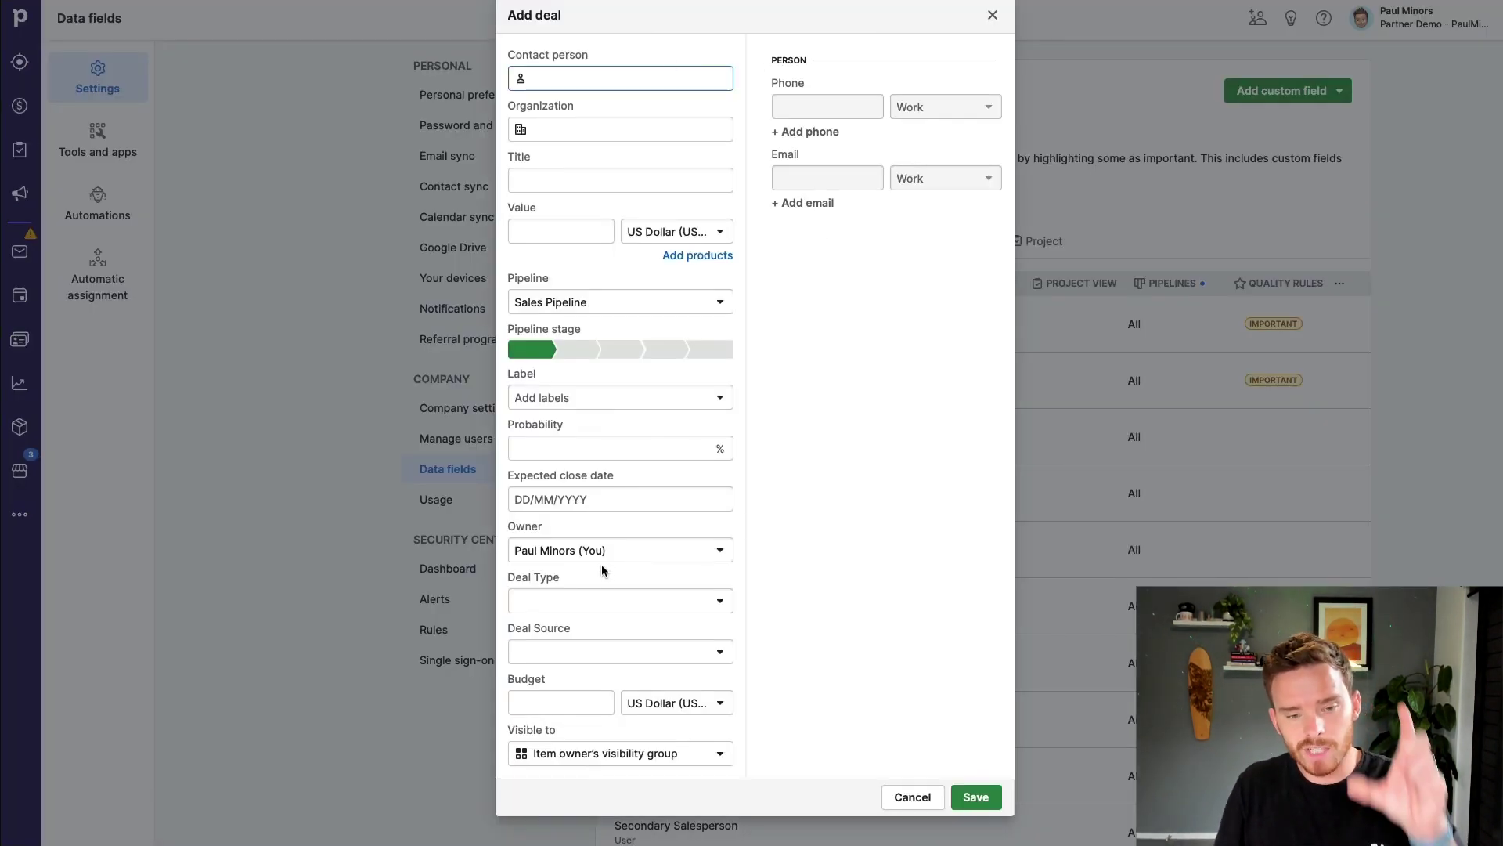
left_click(625, 595)
left_click(625, 597)
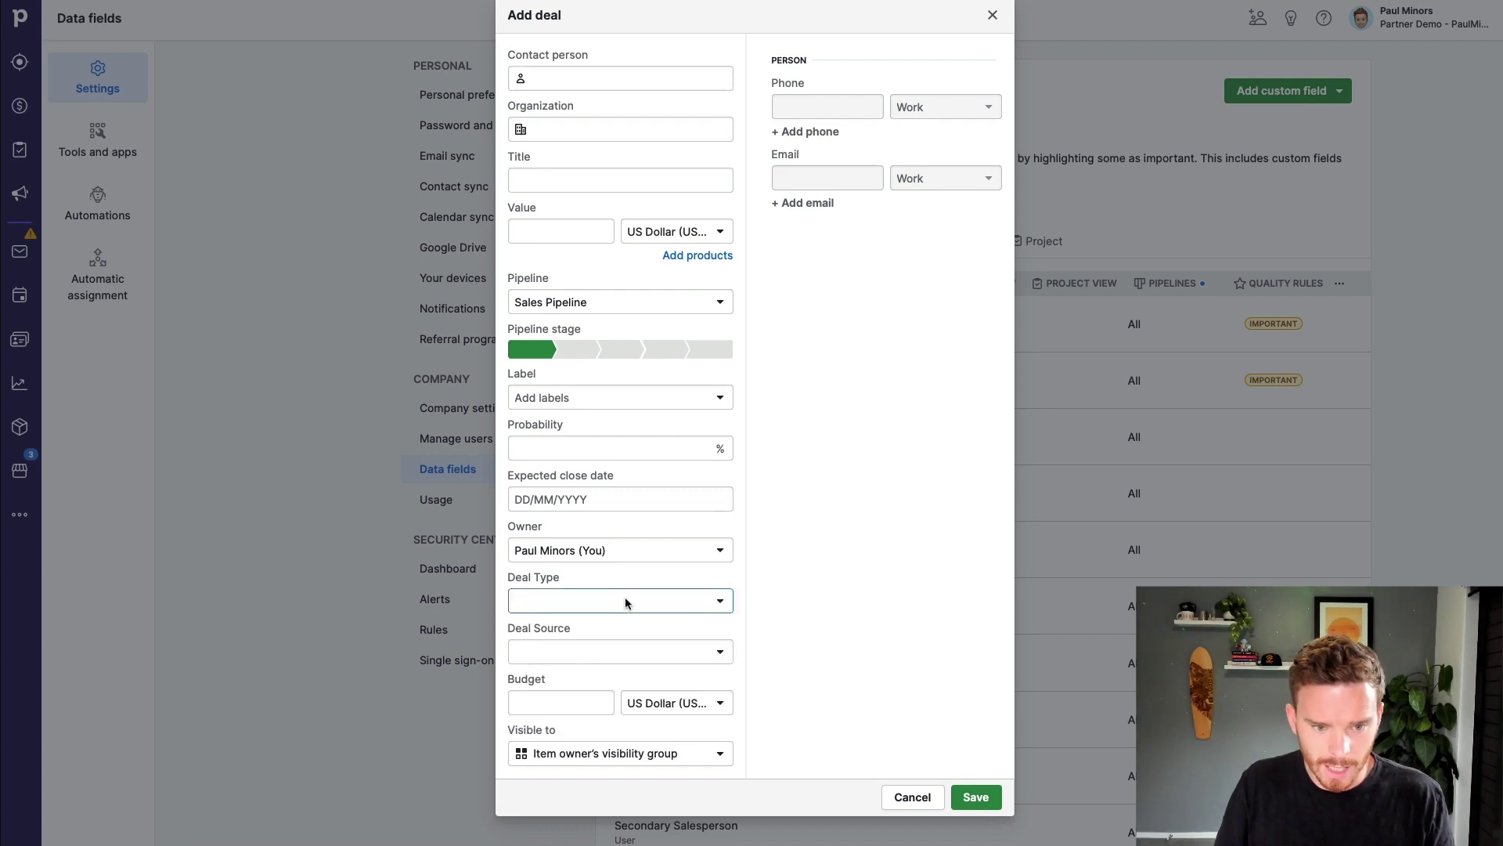
left_click(573, 698)
left_click(862, 681)
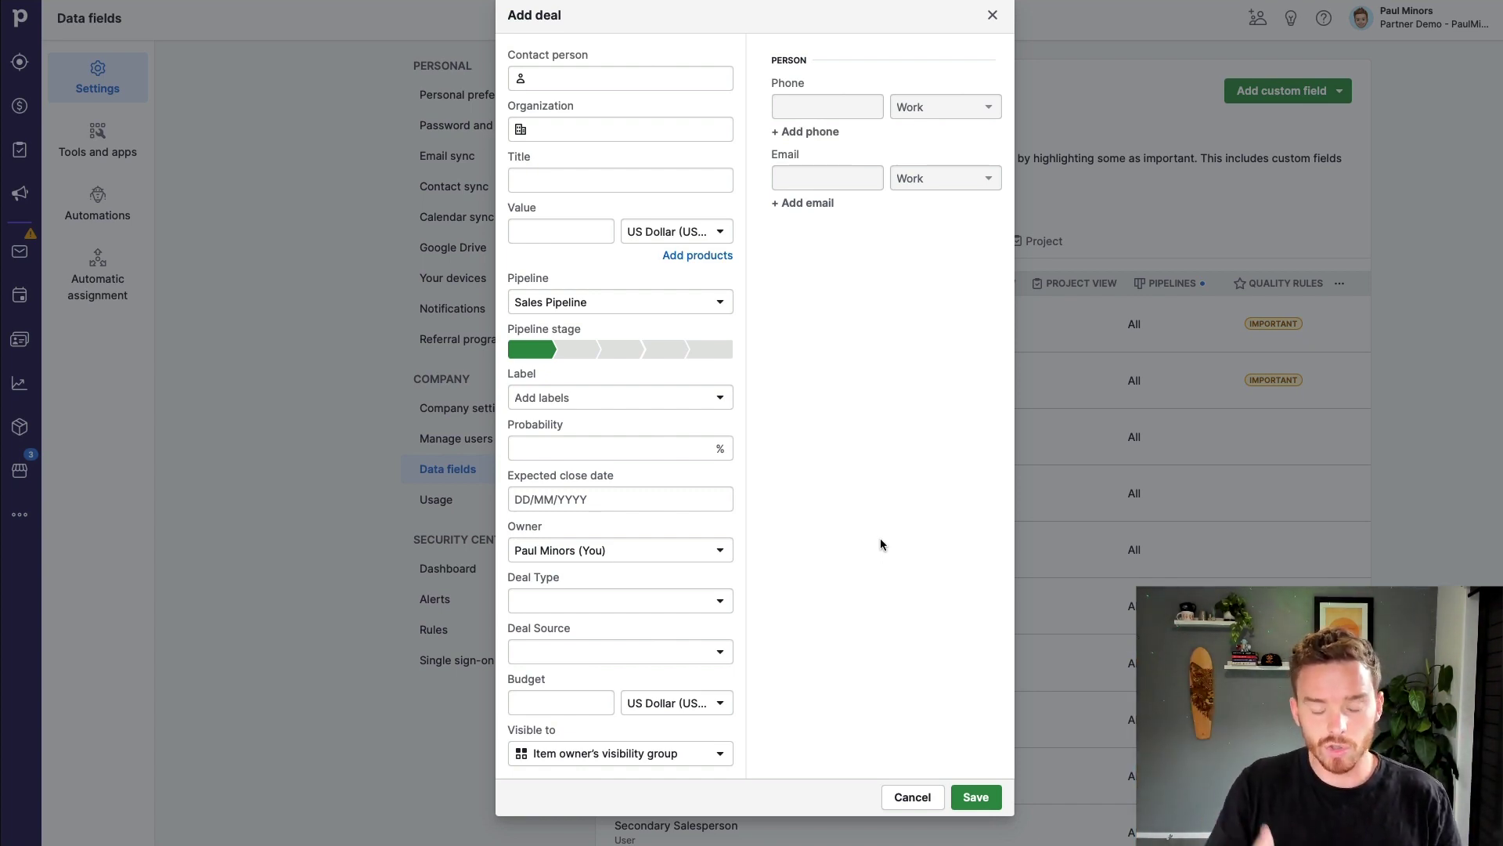
Step: Discard the new deal and tick Project detail view for the Budget field
left_click(908, 795)
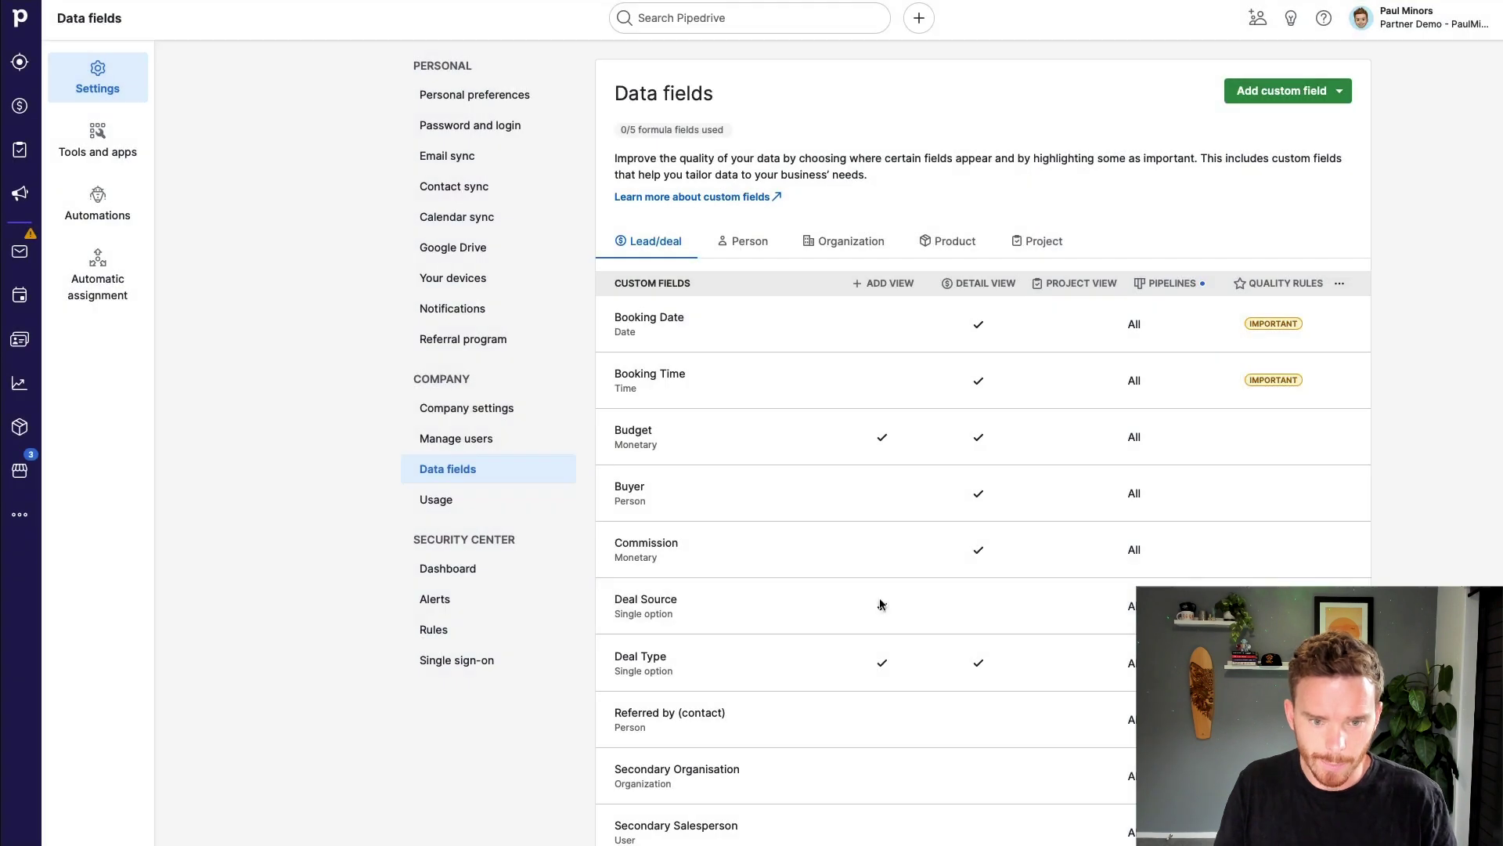
scroll(861, 583, "down", 2)
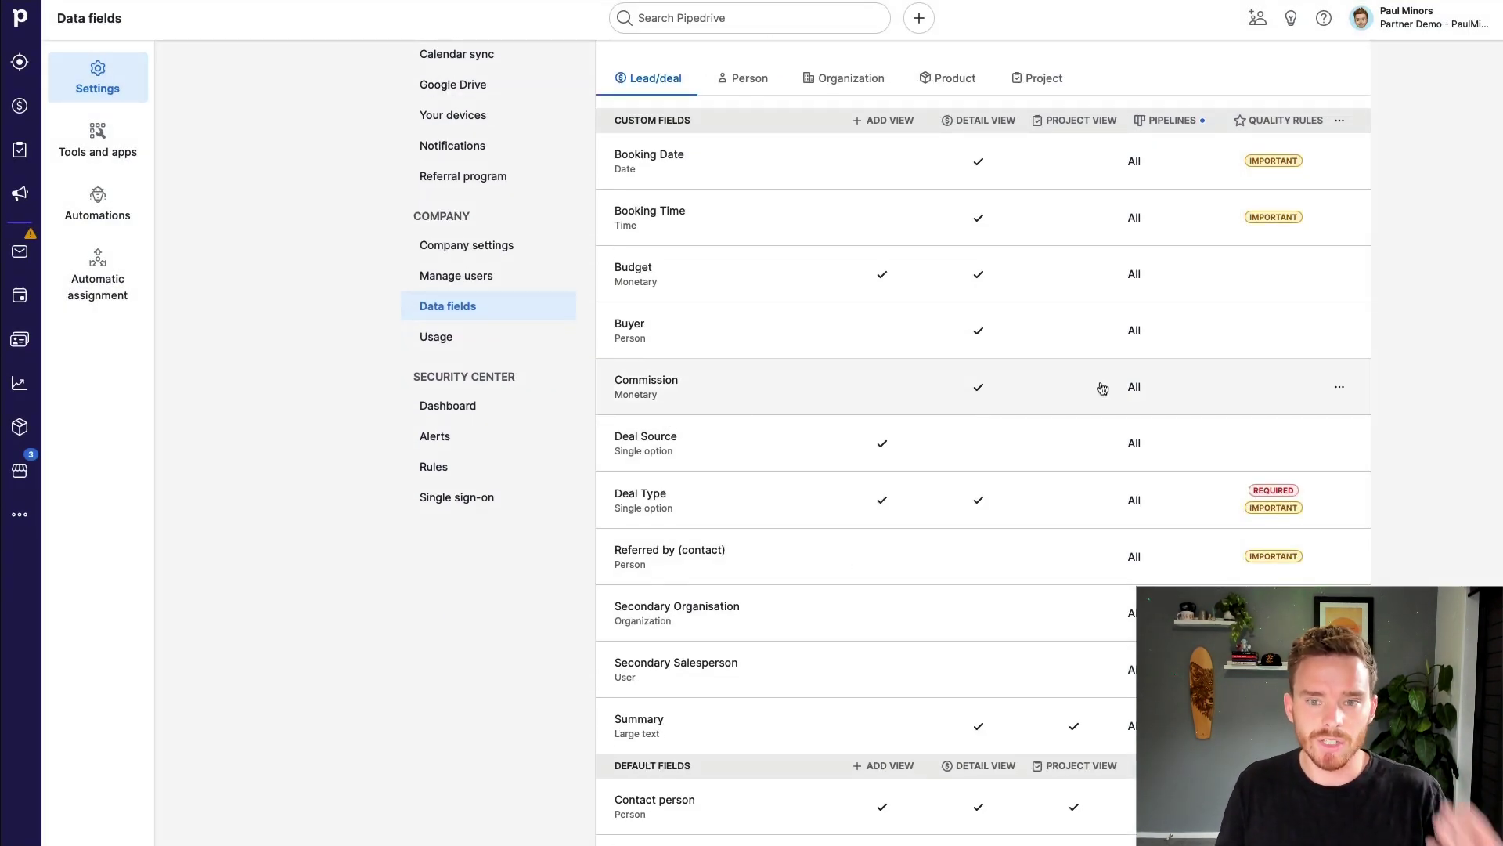
scroll(1092, 392, "up", 1)
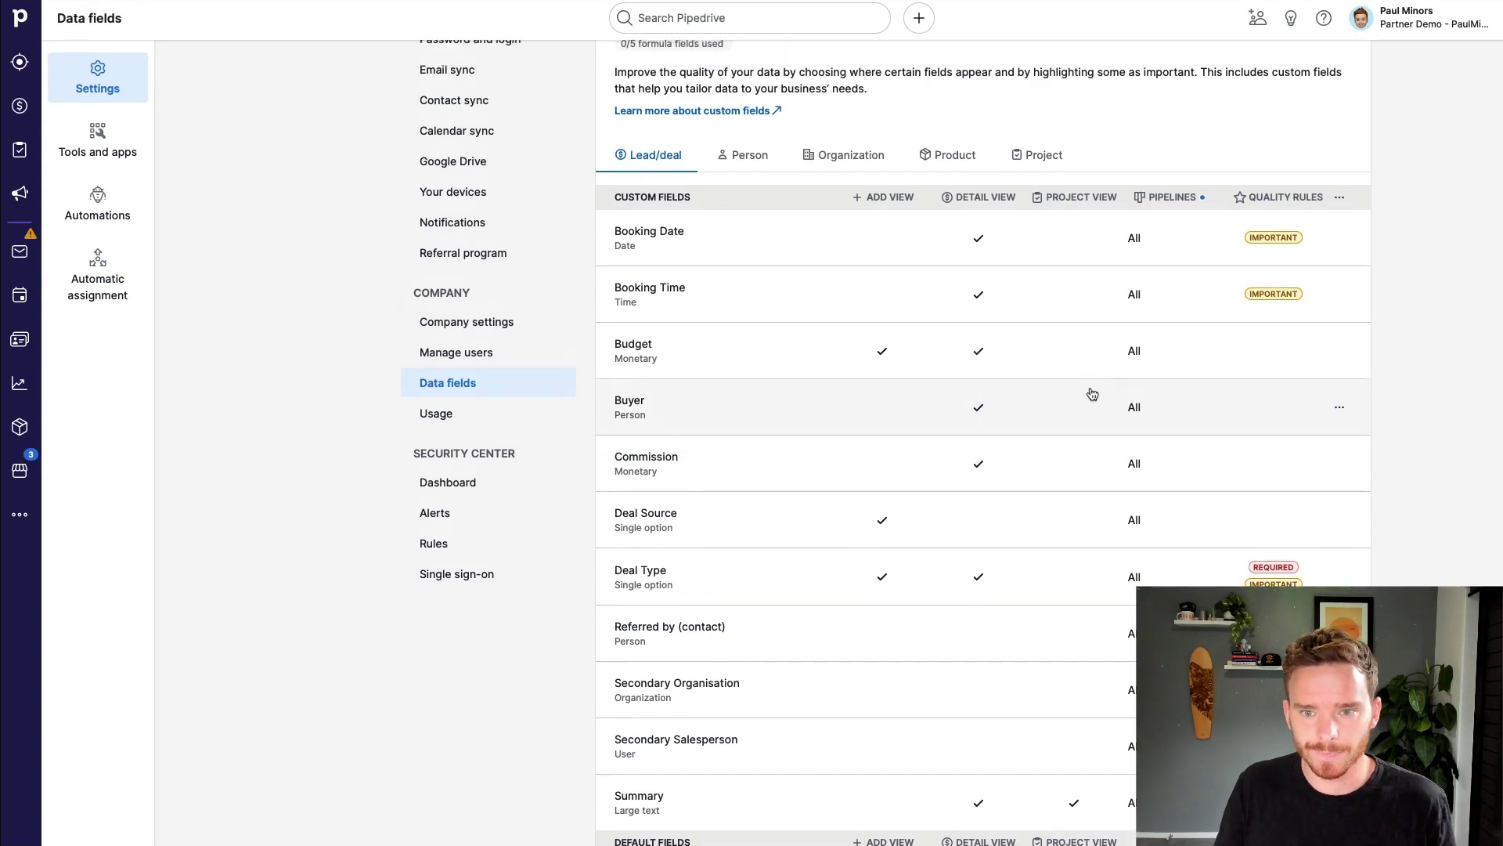
left_click(1045, 345)
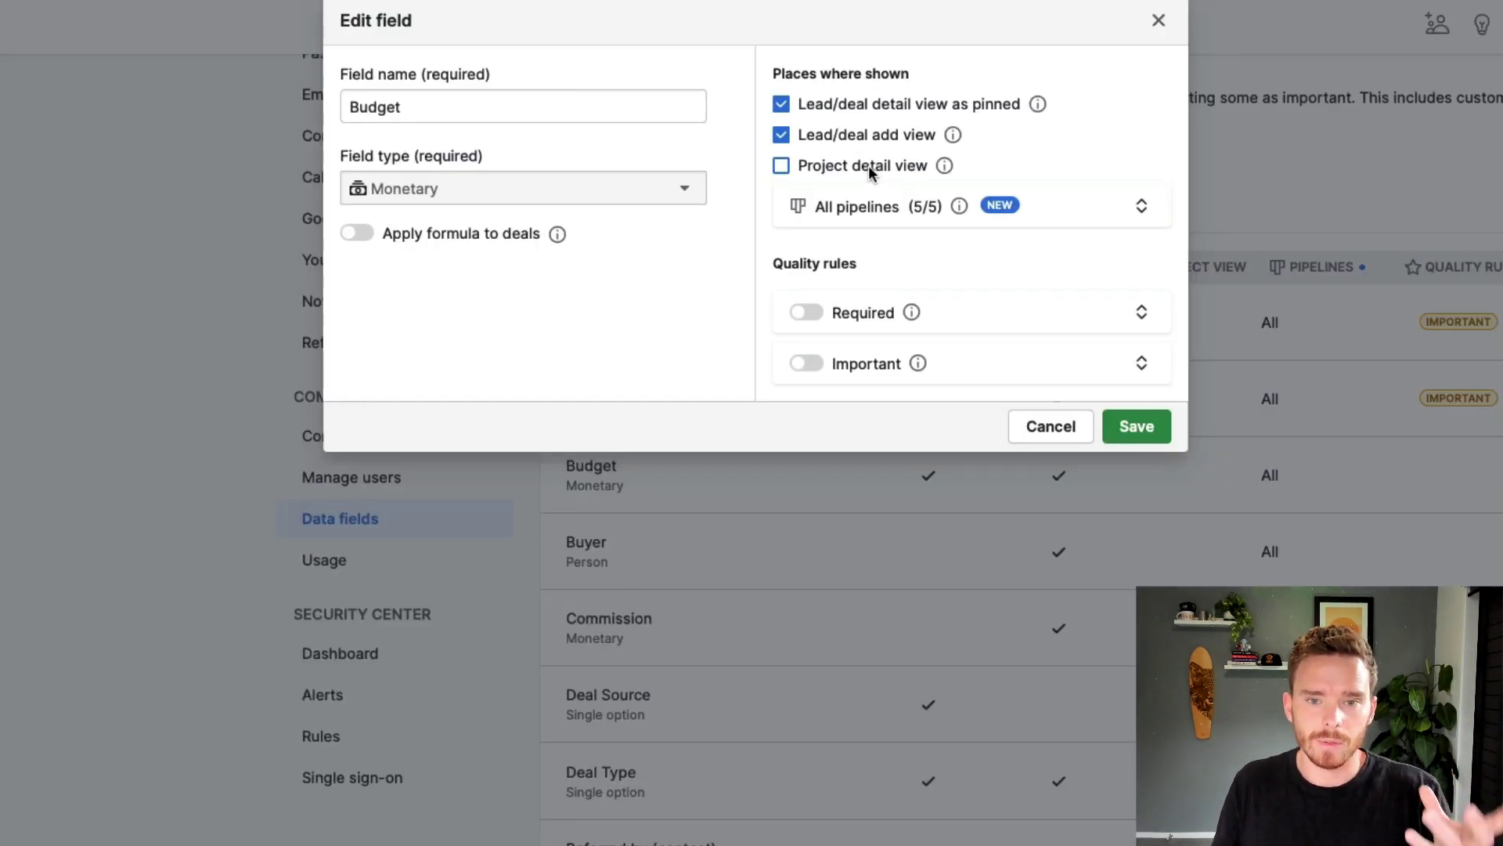
left_click(867, 170)
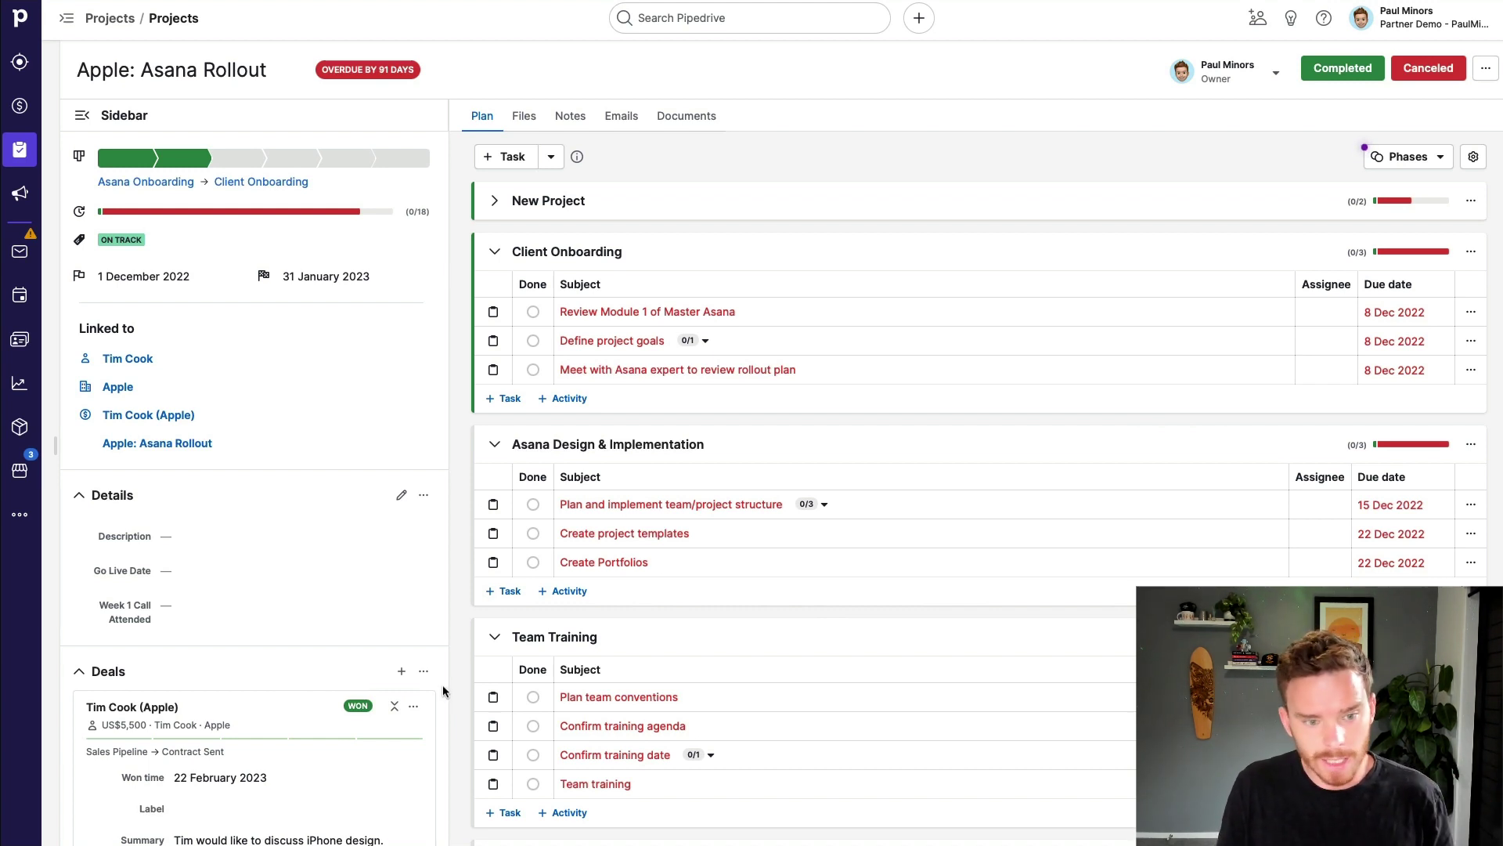
Step: Scroll down to the Budget field's settings in Data fields
scroll(381, 468, "down", 2)
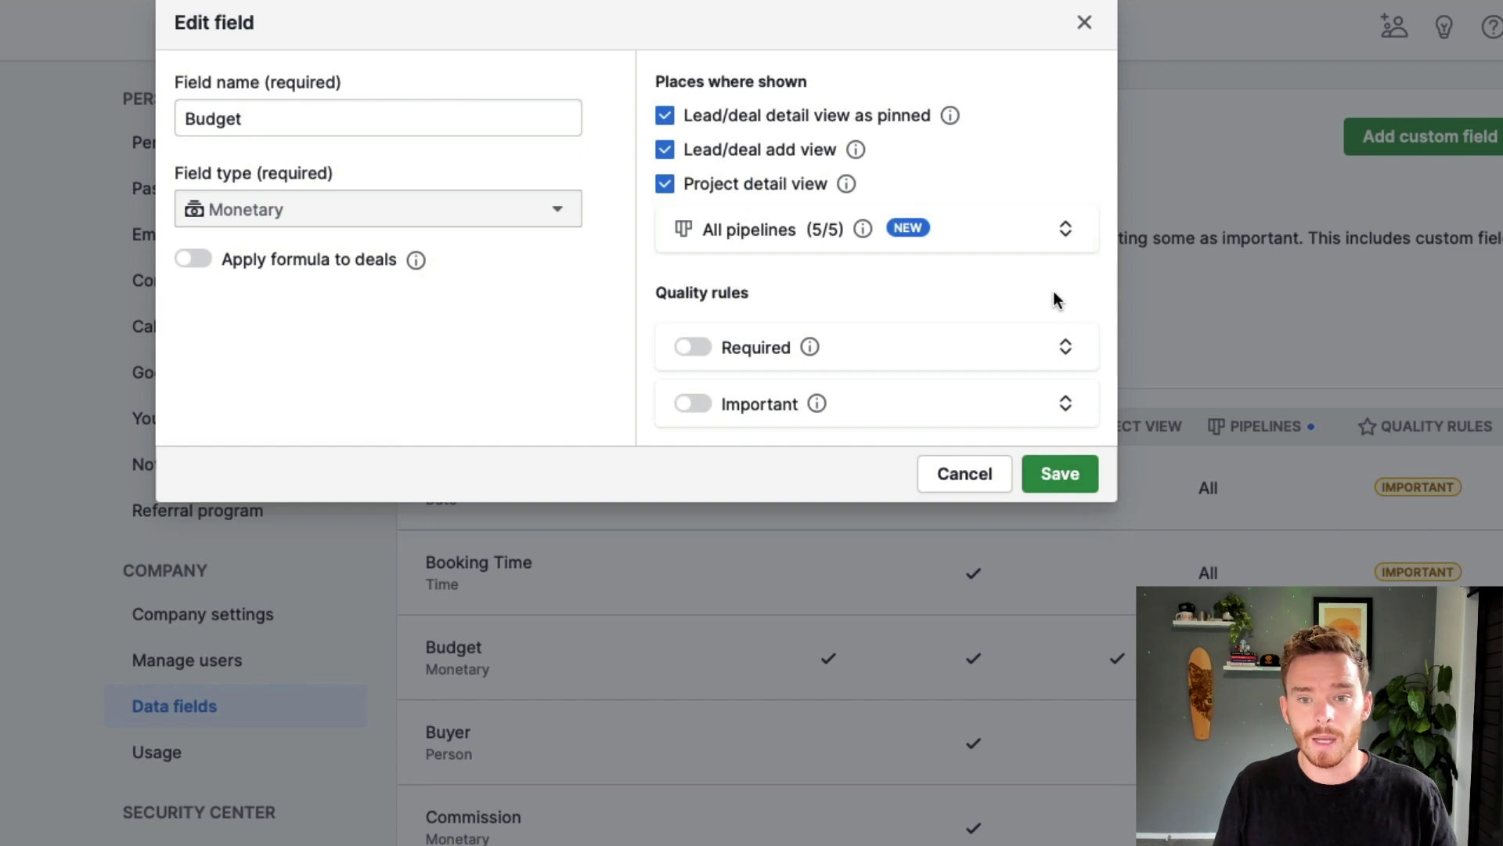
Step: Check Budget's pipeline visibility, close its editor, and return to Data fields via Company settings
left_click(1065, 228)
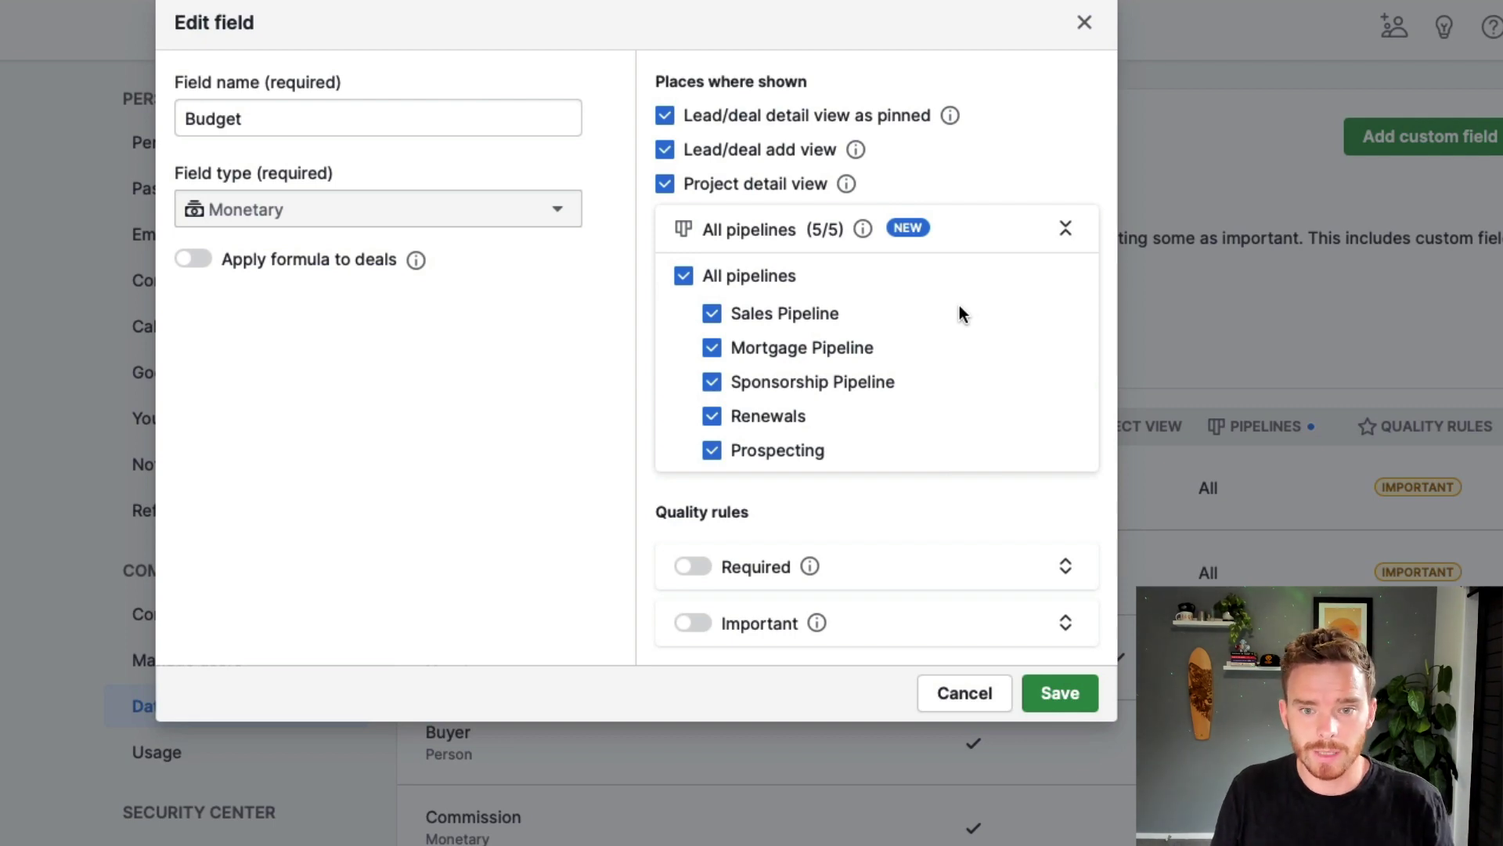
left_click(1084, 22)
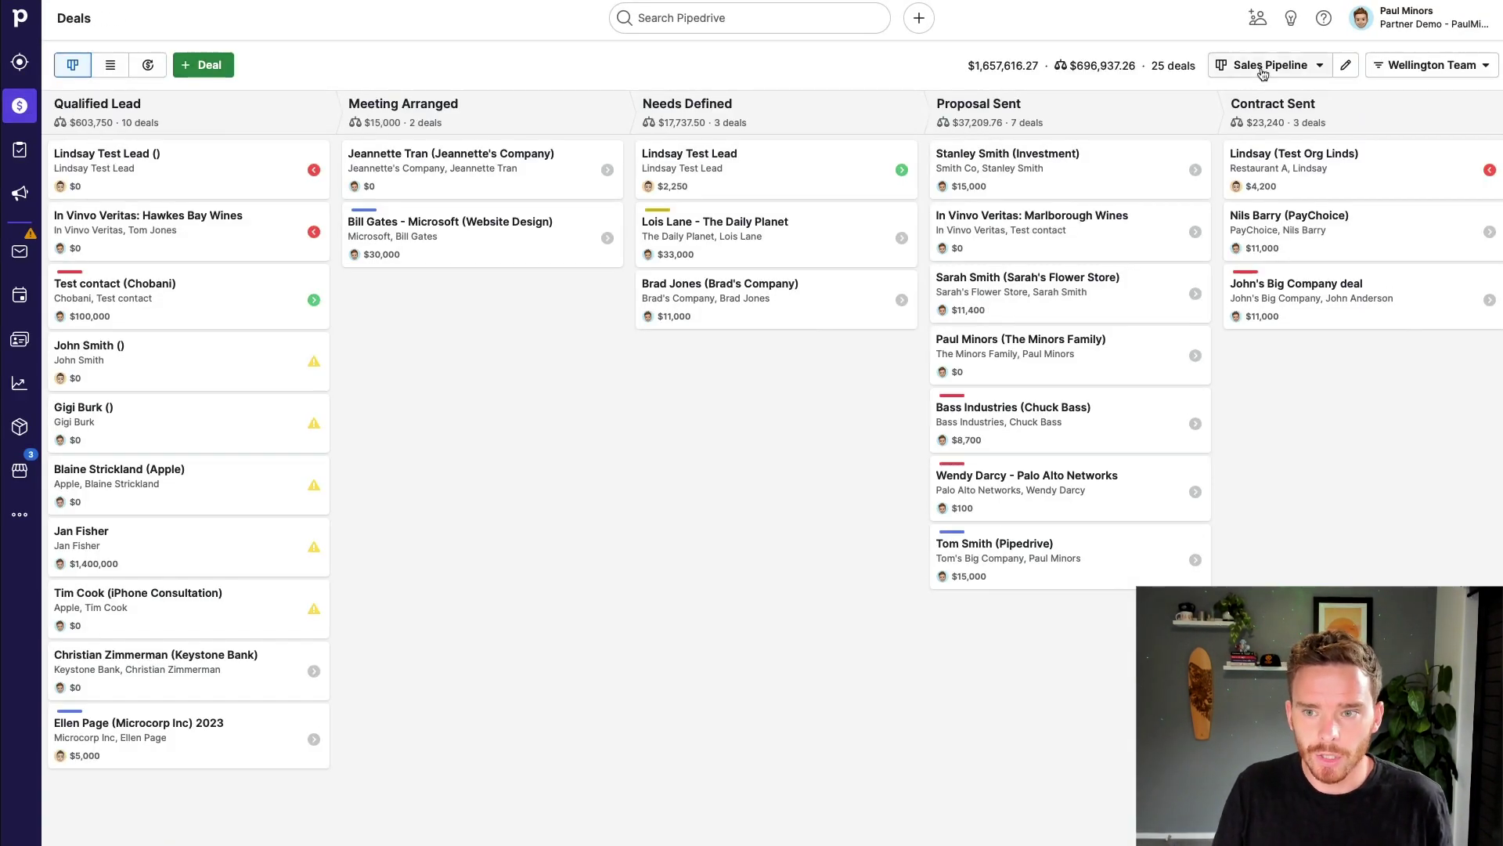
left_click(1262, 67)
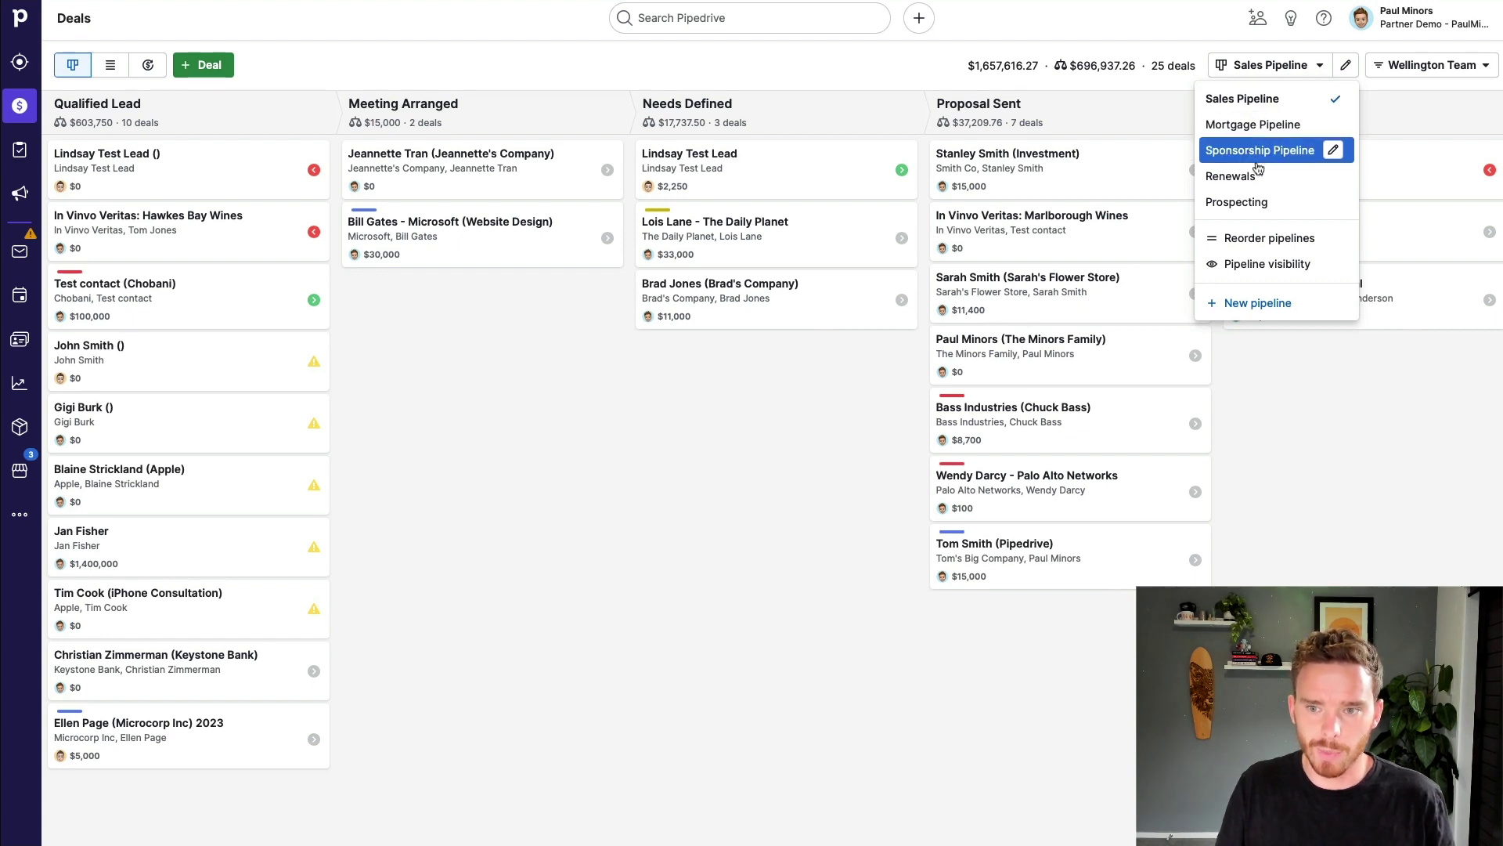
left_click(1413, 17)
left_click(1364, 235)
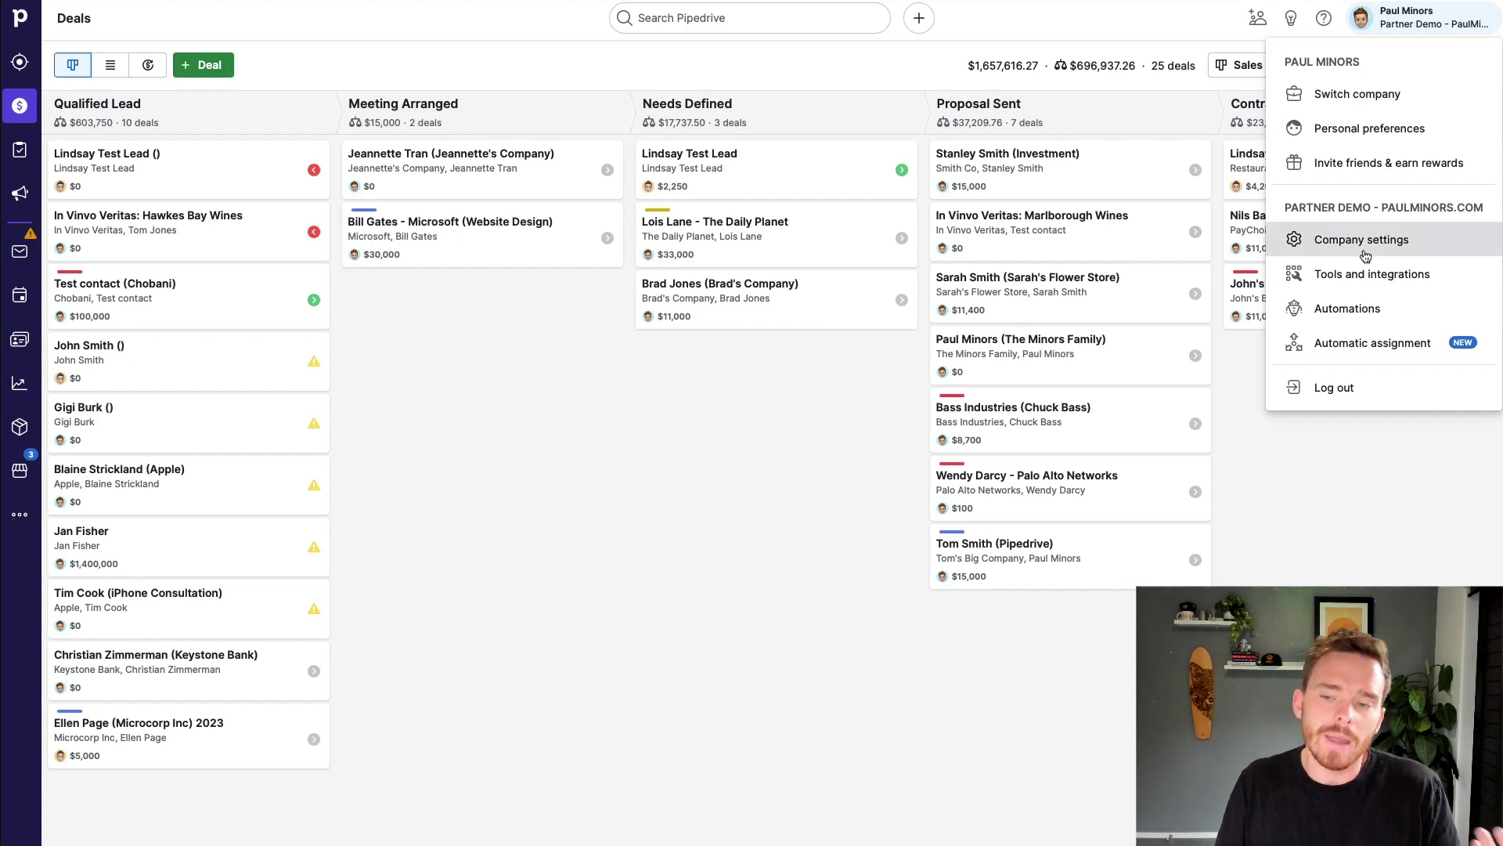
left_click(461, 473)
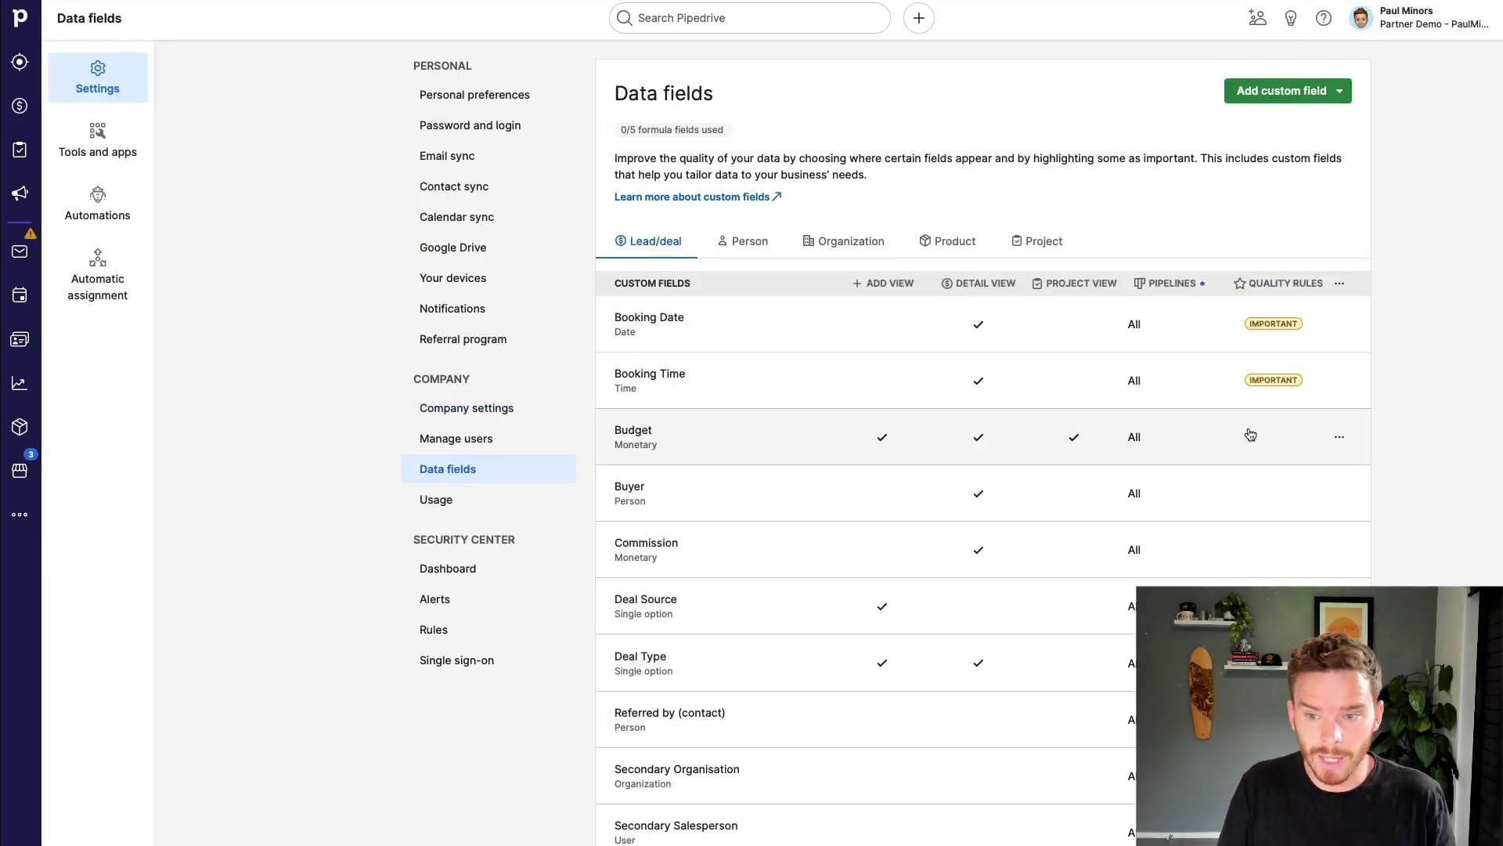
Step: Untick Renewals and Prospecting in the Budget field's pipeline list so it shows 3/5 pipelines
left_click(1339, 437)
left_click(1329, 480)
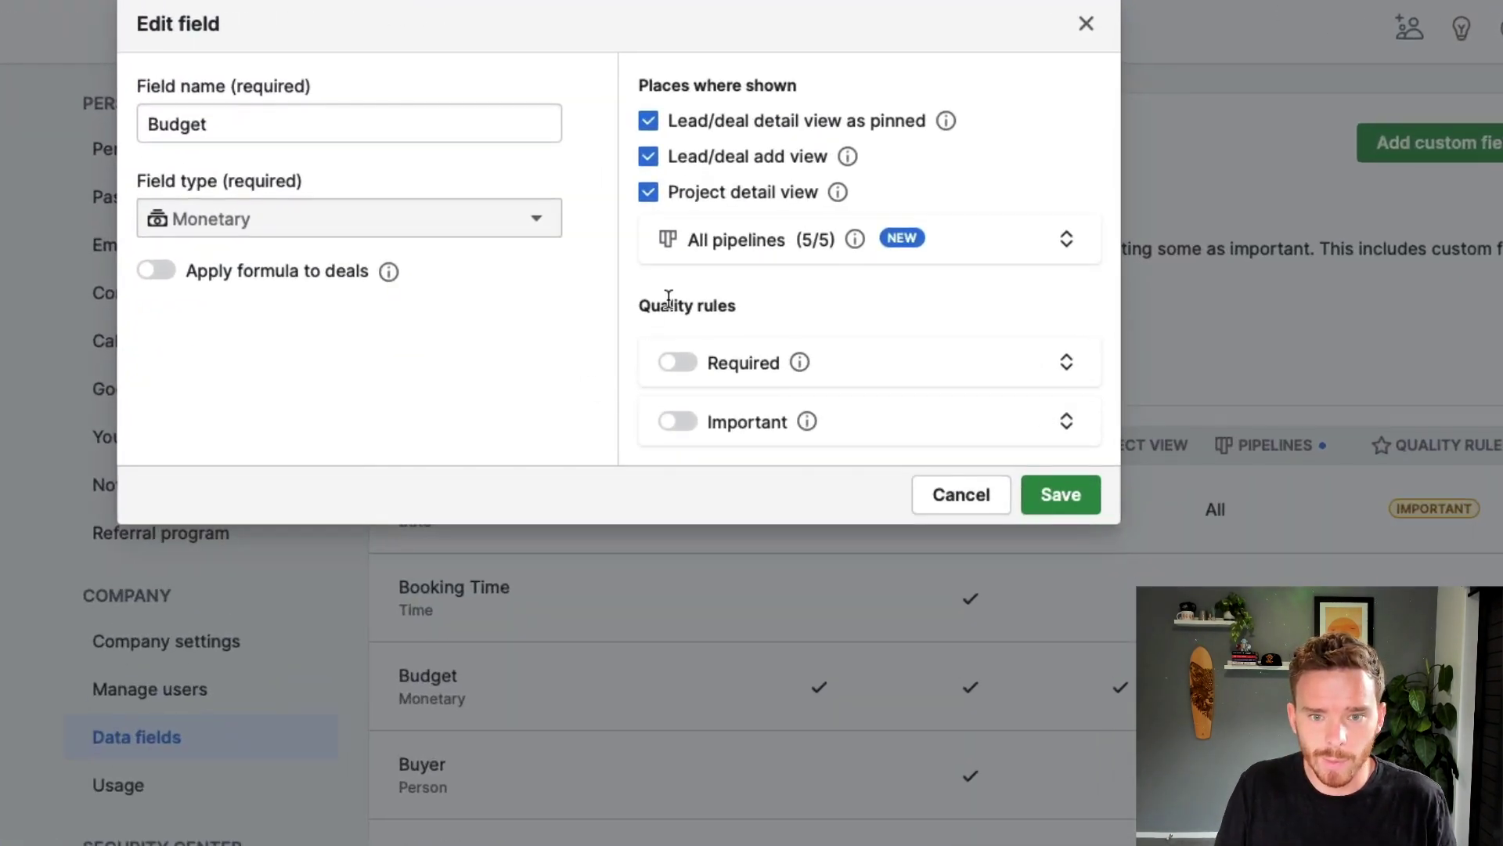
left_click(1023, 262)
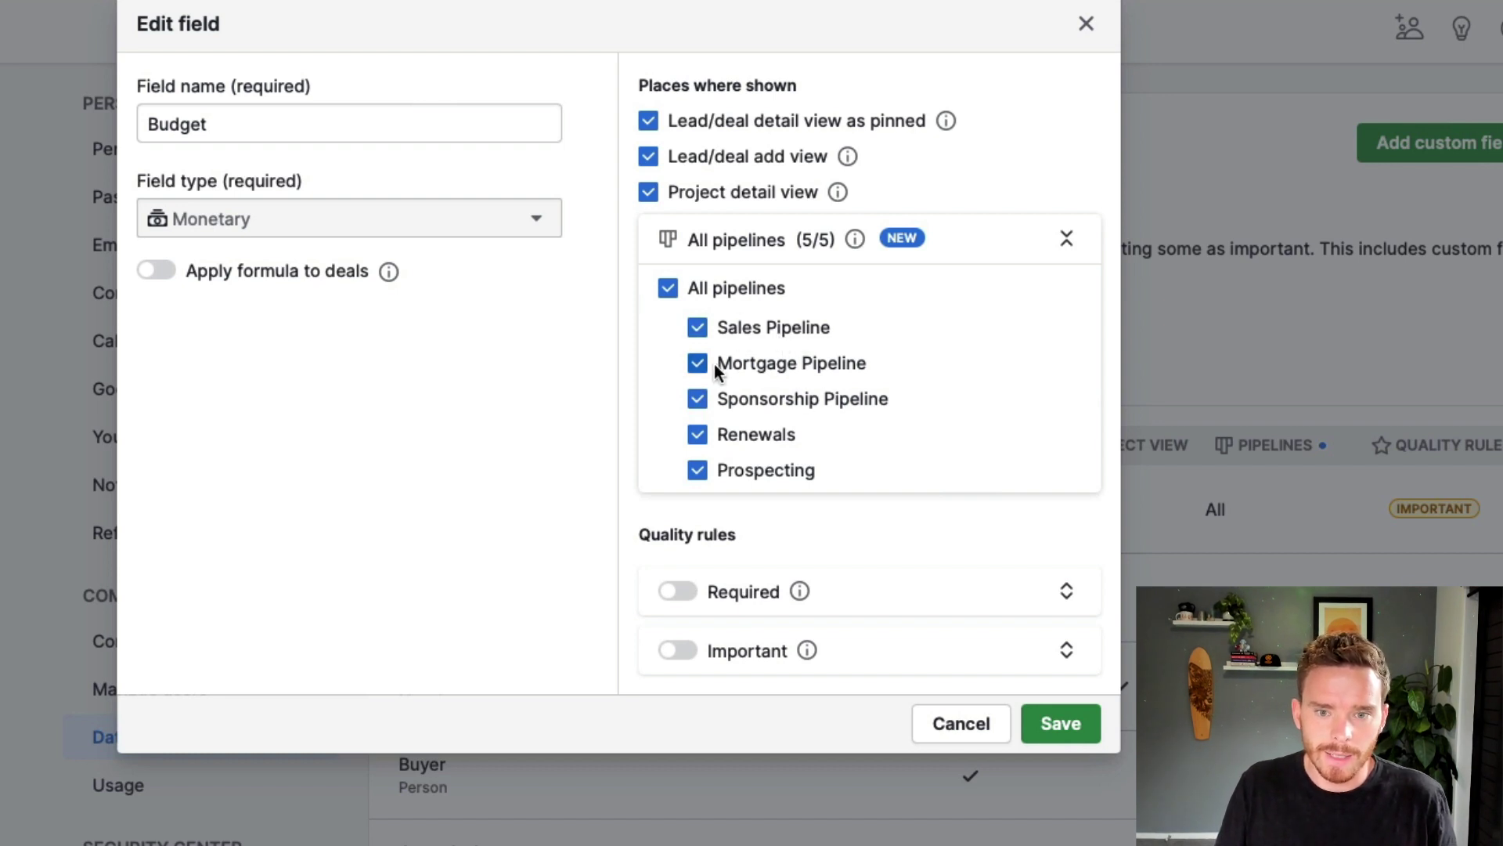
left_click(698, 436)
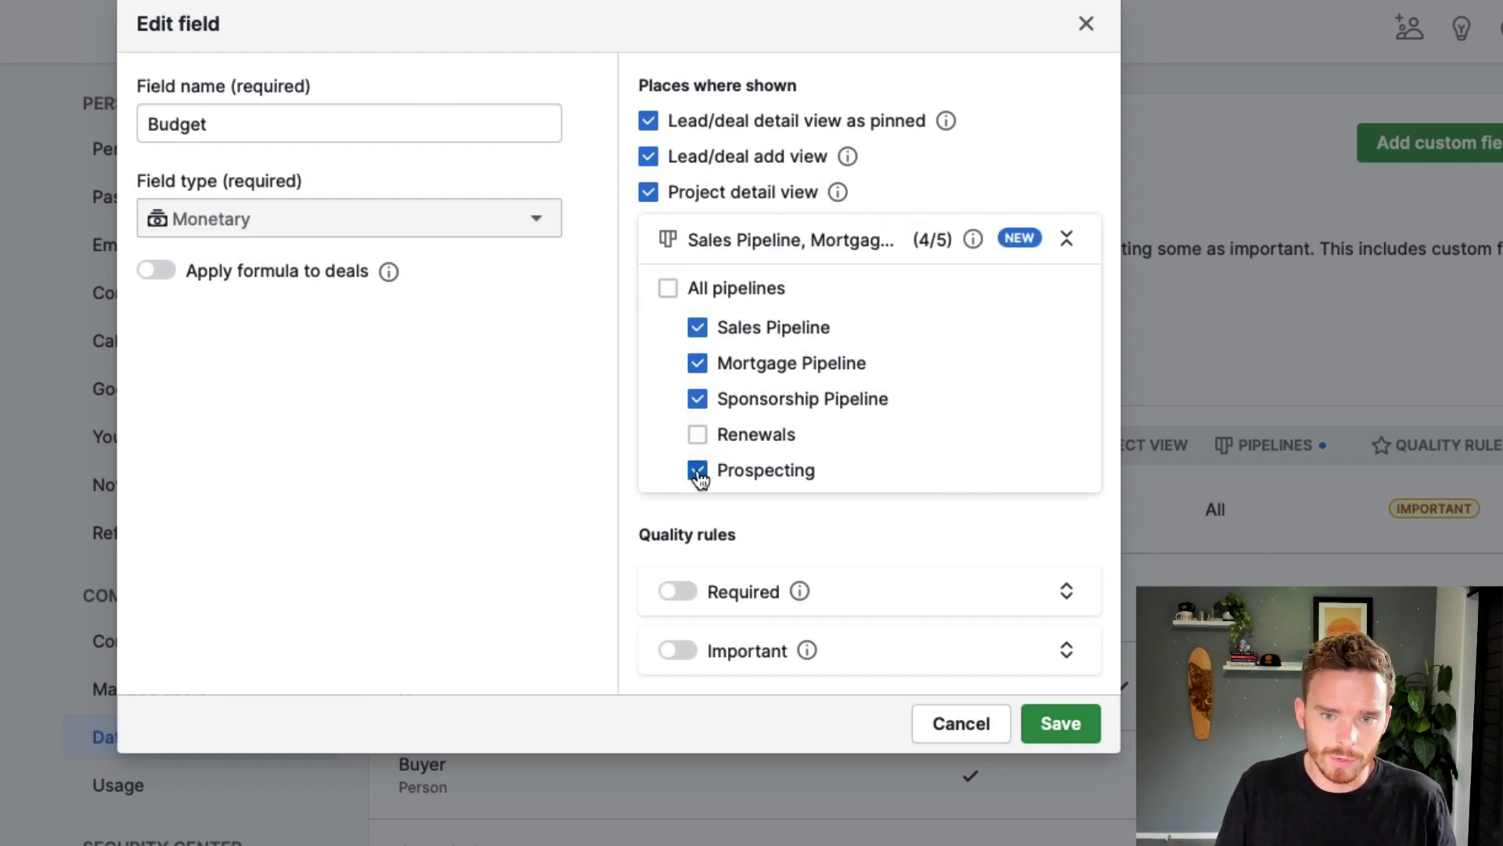
left_click(698, 469)
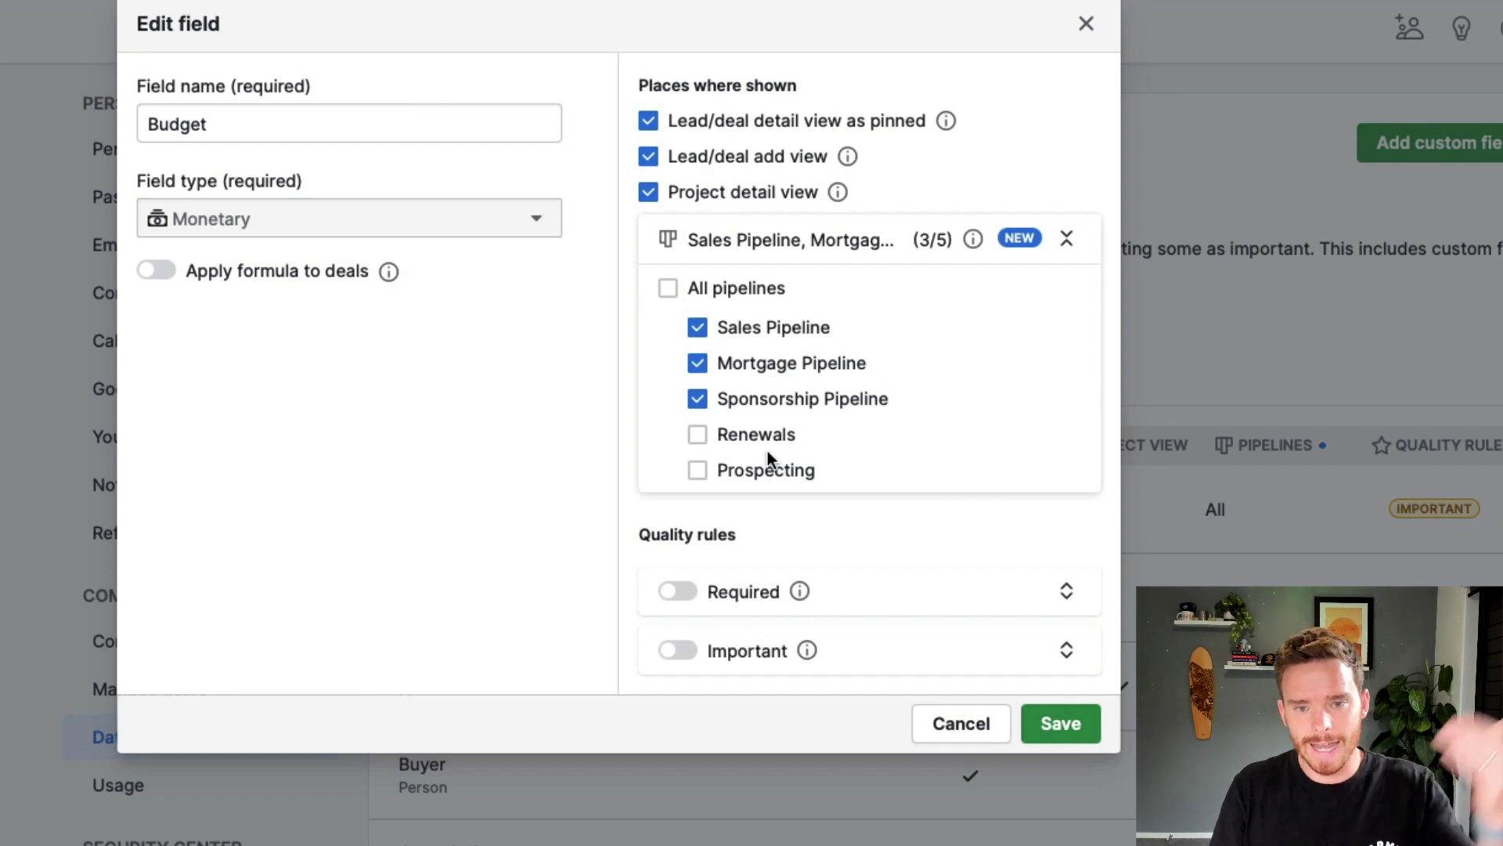
left_click(1063, 243)
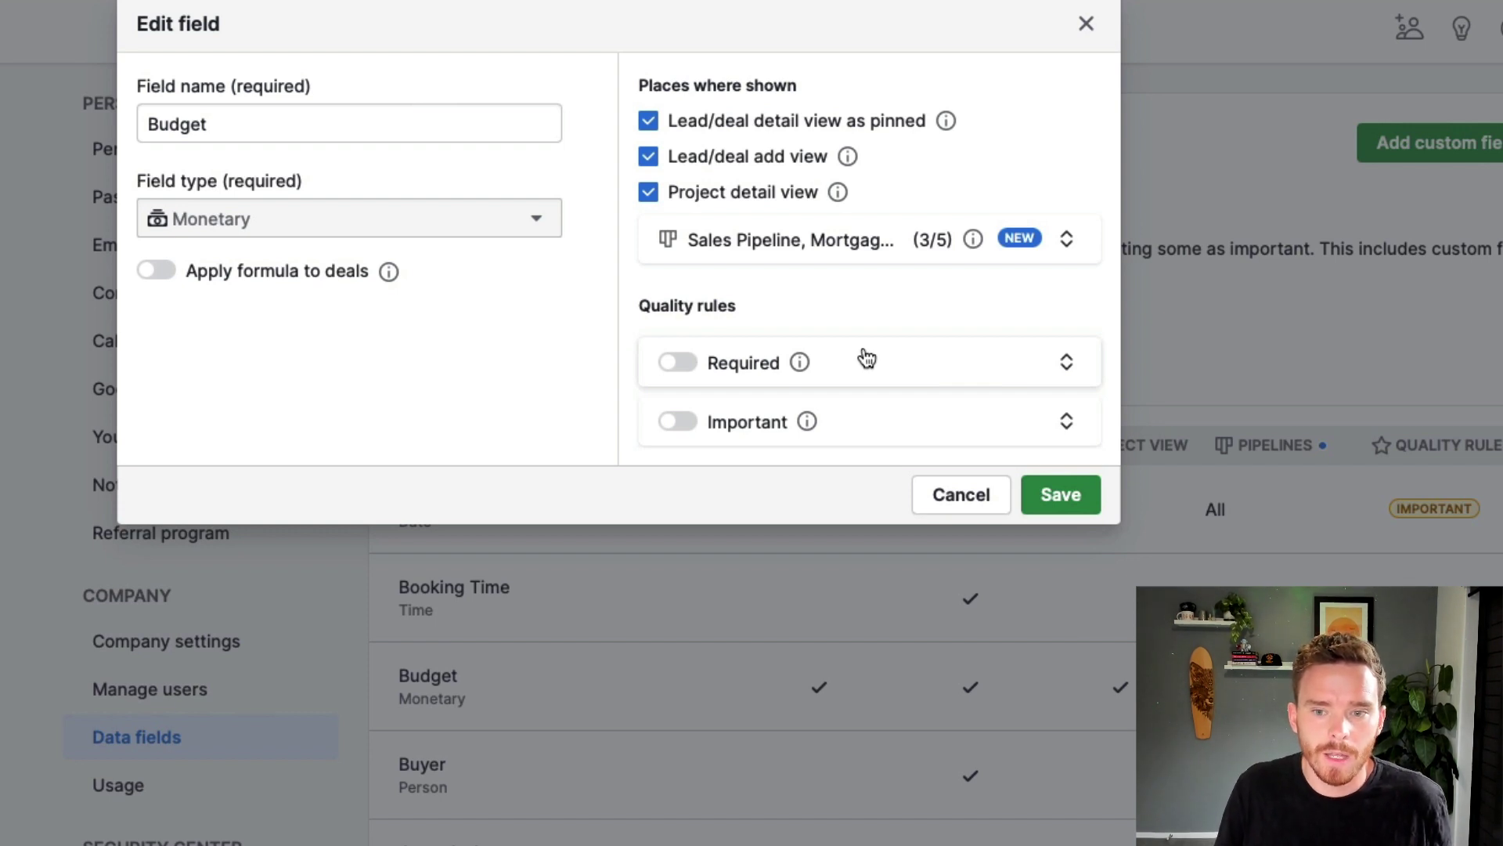
Step: Expand the Budget field's Important rule to show its Sales, Mortgage and Sponsorship options
left_click(1034, 437)
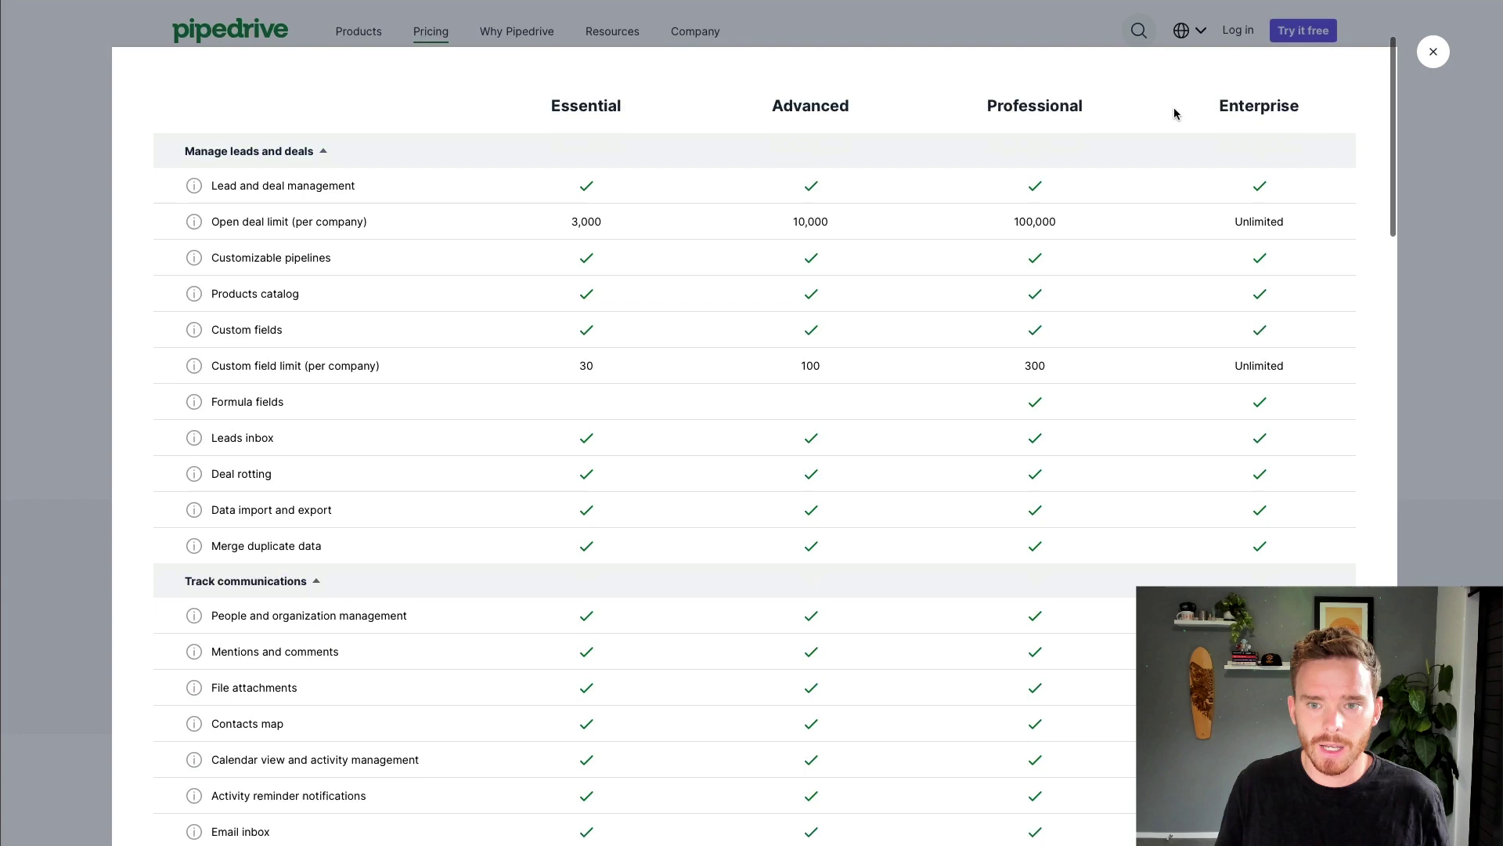
Step: Close the overlay and scroll through the Advanced plan's full feature comparison
key("Escape")
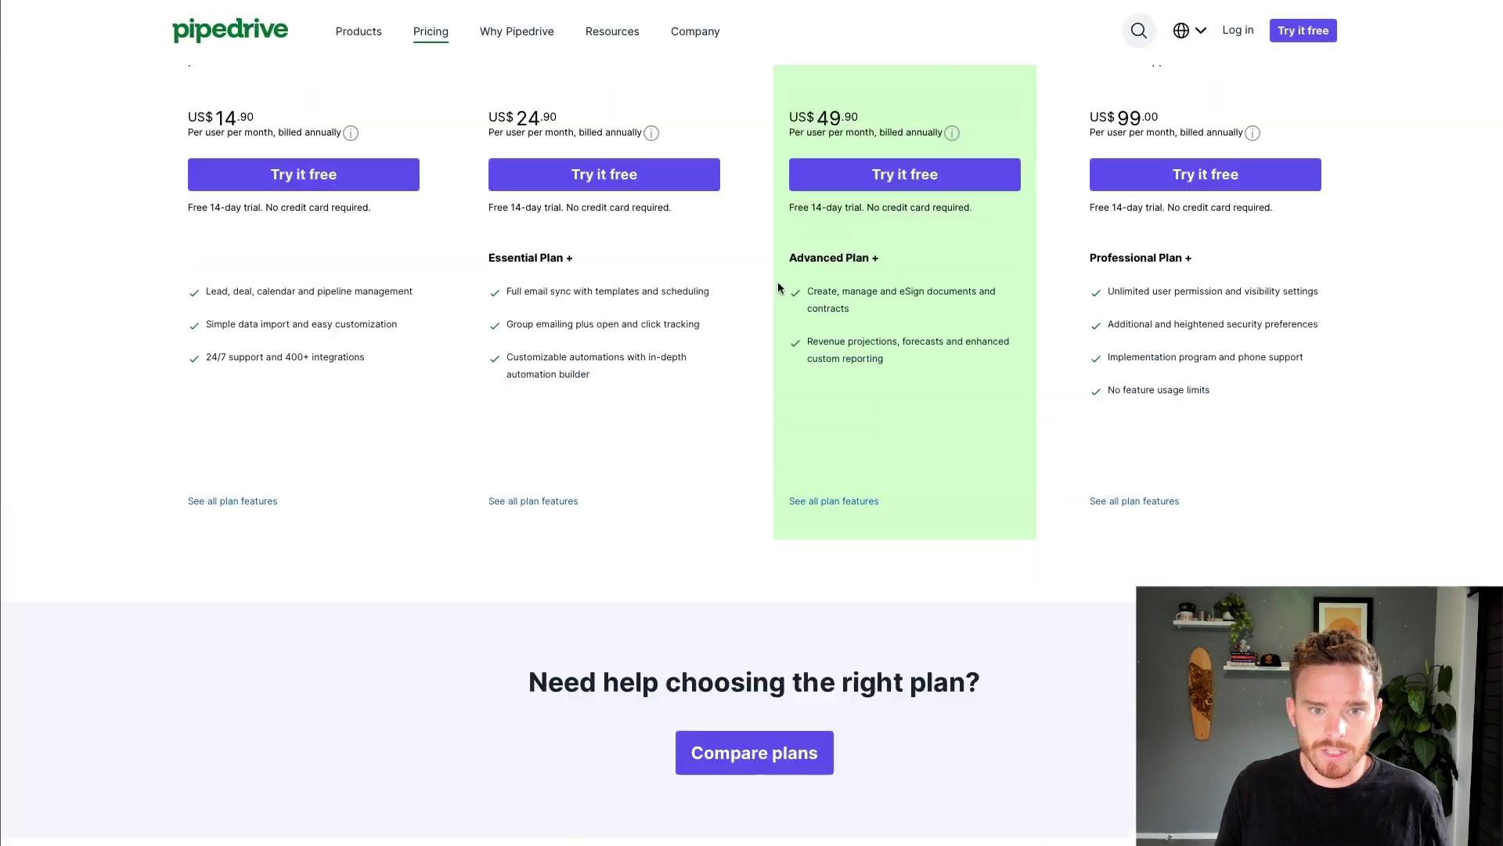
scroll(778, 280, "up", 4)
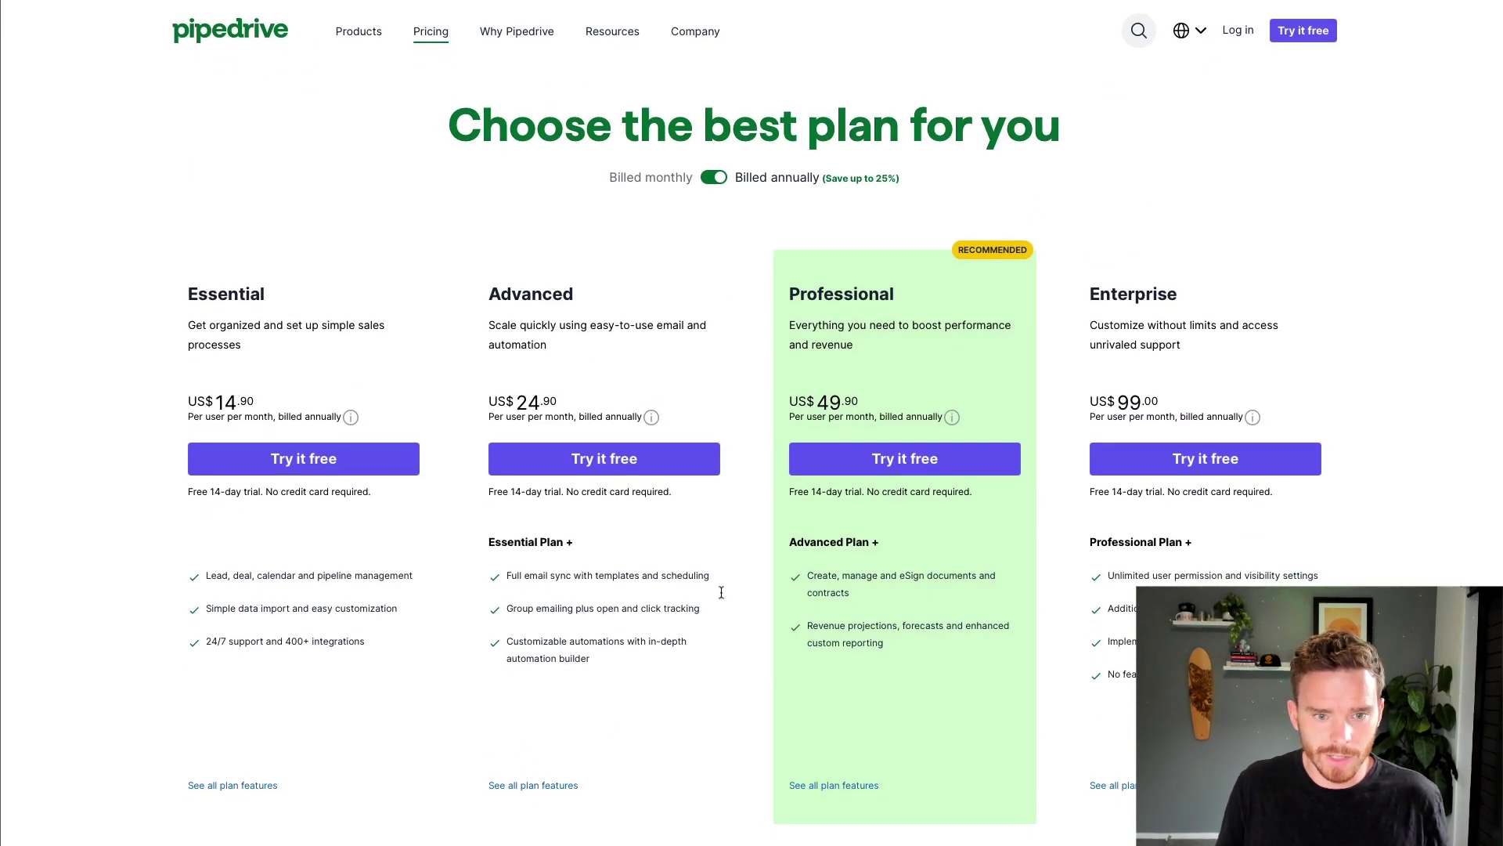
left_click(548, 785)
scroll(743, 308, "down", 10)
scroll(741, 309, "down", 6)
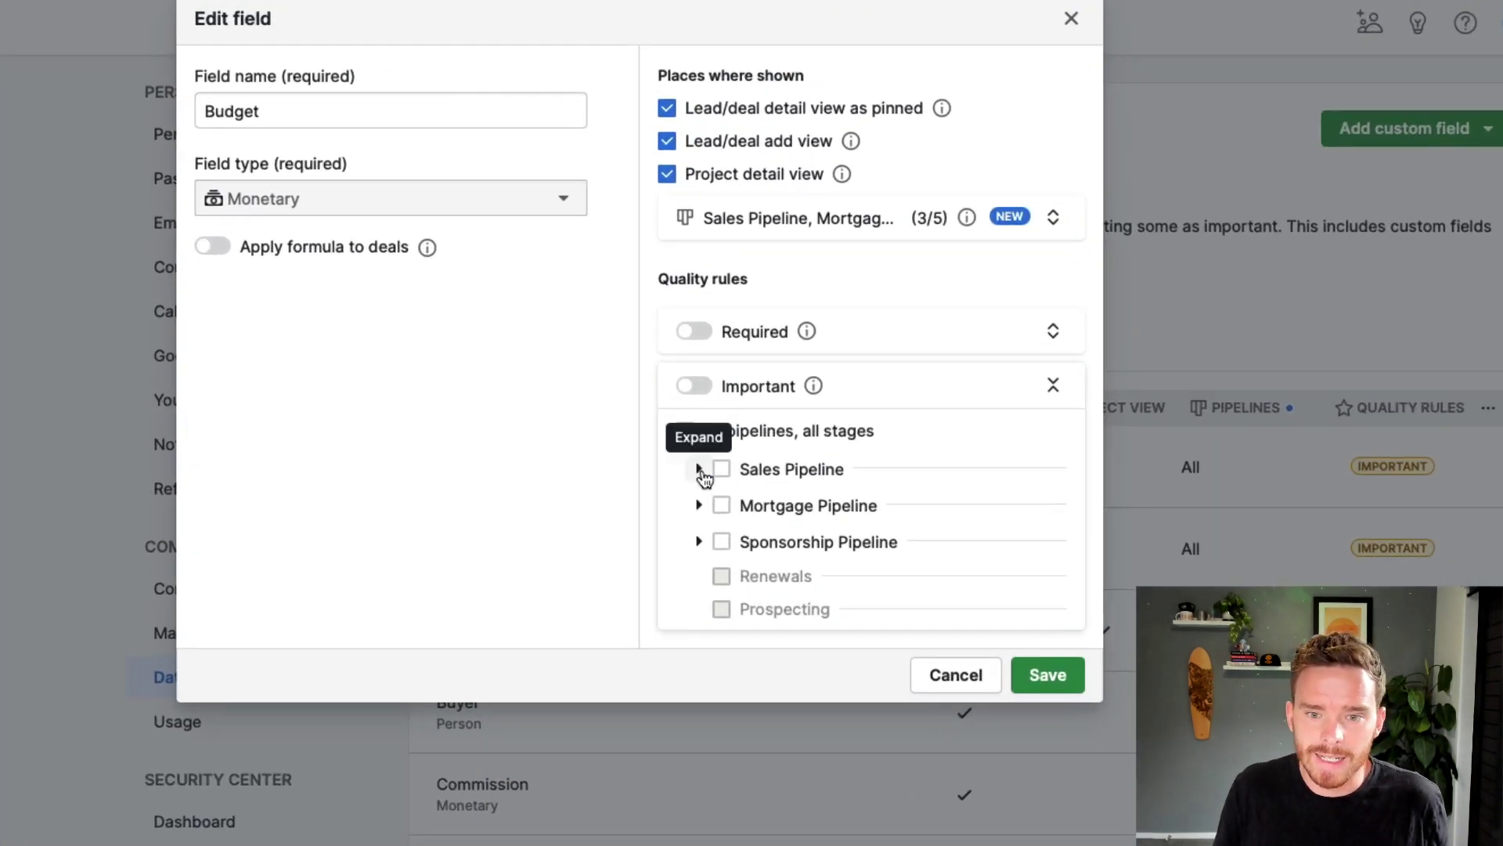
Step: Under Important, tick Needs Defined, Proposal Sent and Contract Sent in the Sales Pipeline
left_click(797, 325)
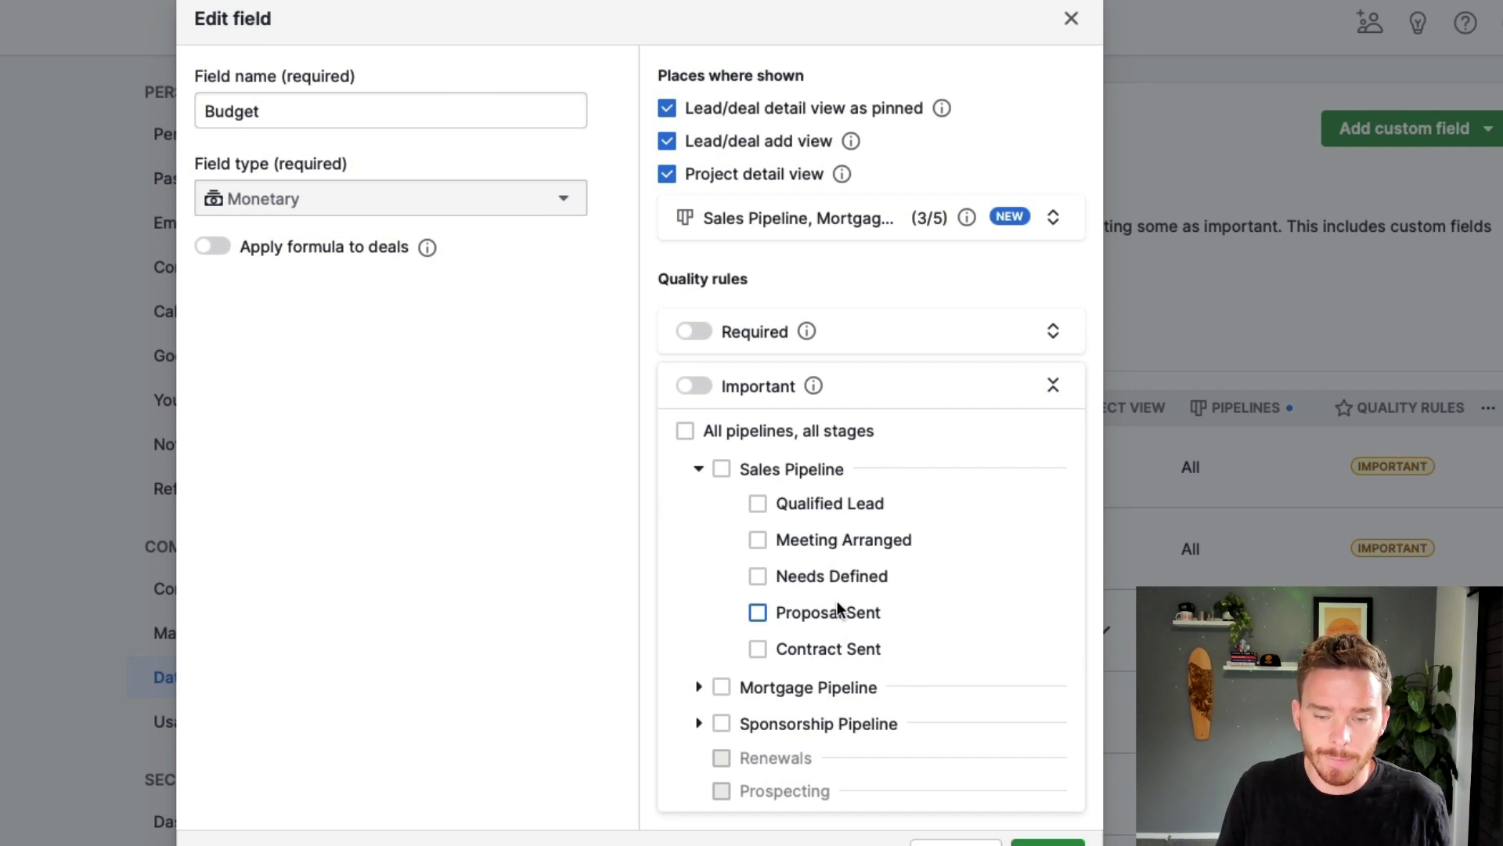
left_click(758, 577)
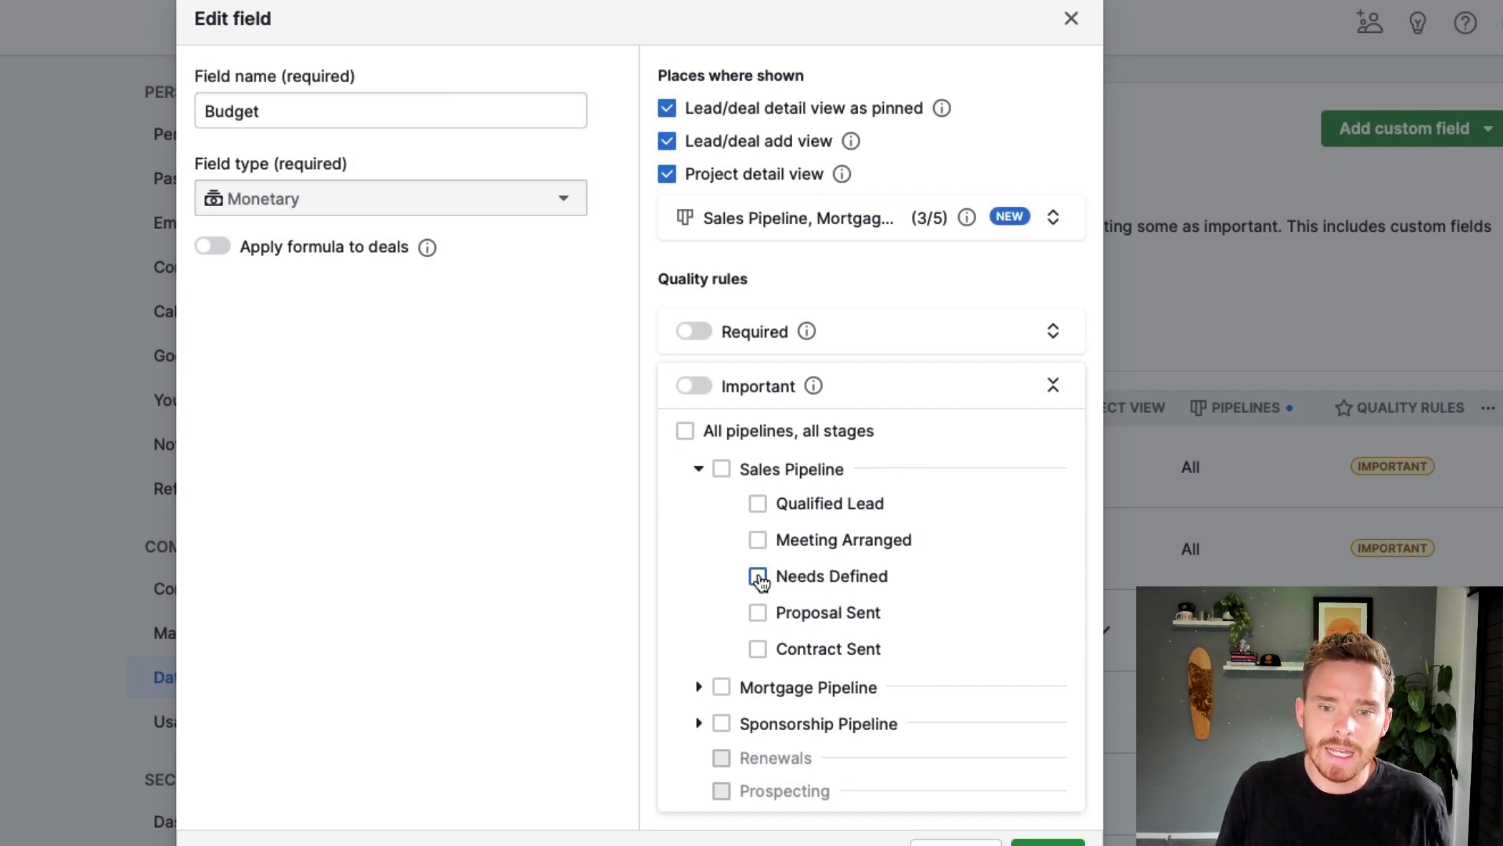
left_click(756, 614)
left_click(758, 647)
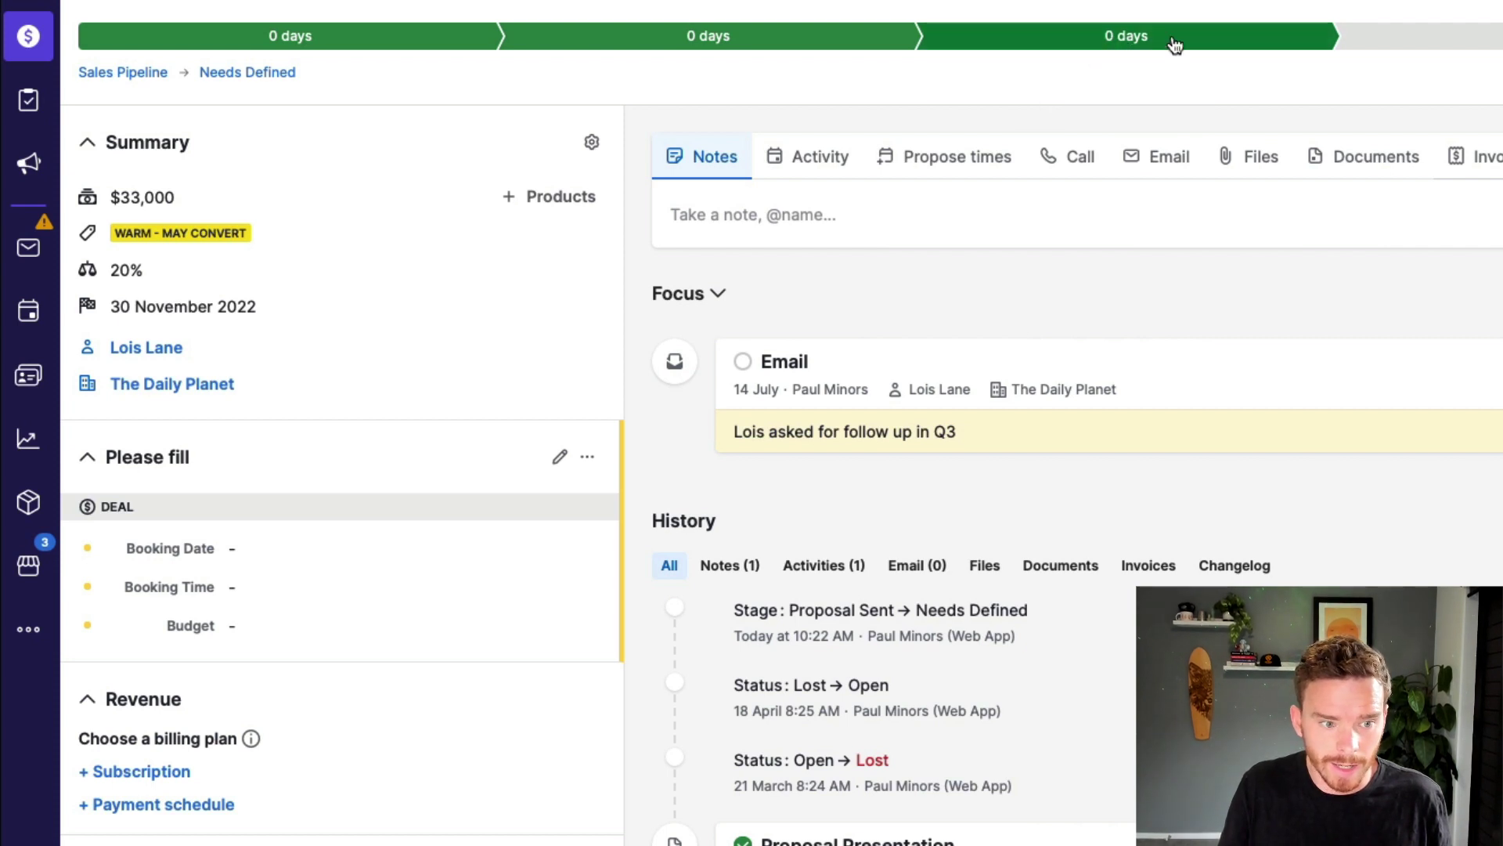
Step: Require Budget in the Sales Pipeline at Proposal Sent, Contract Sent and marking won, not lost
mouse_move(1169, 49)
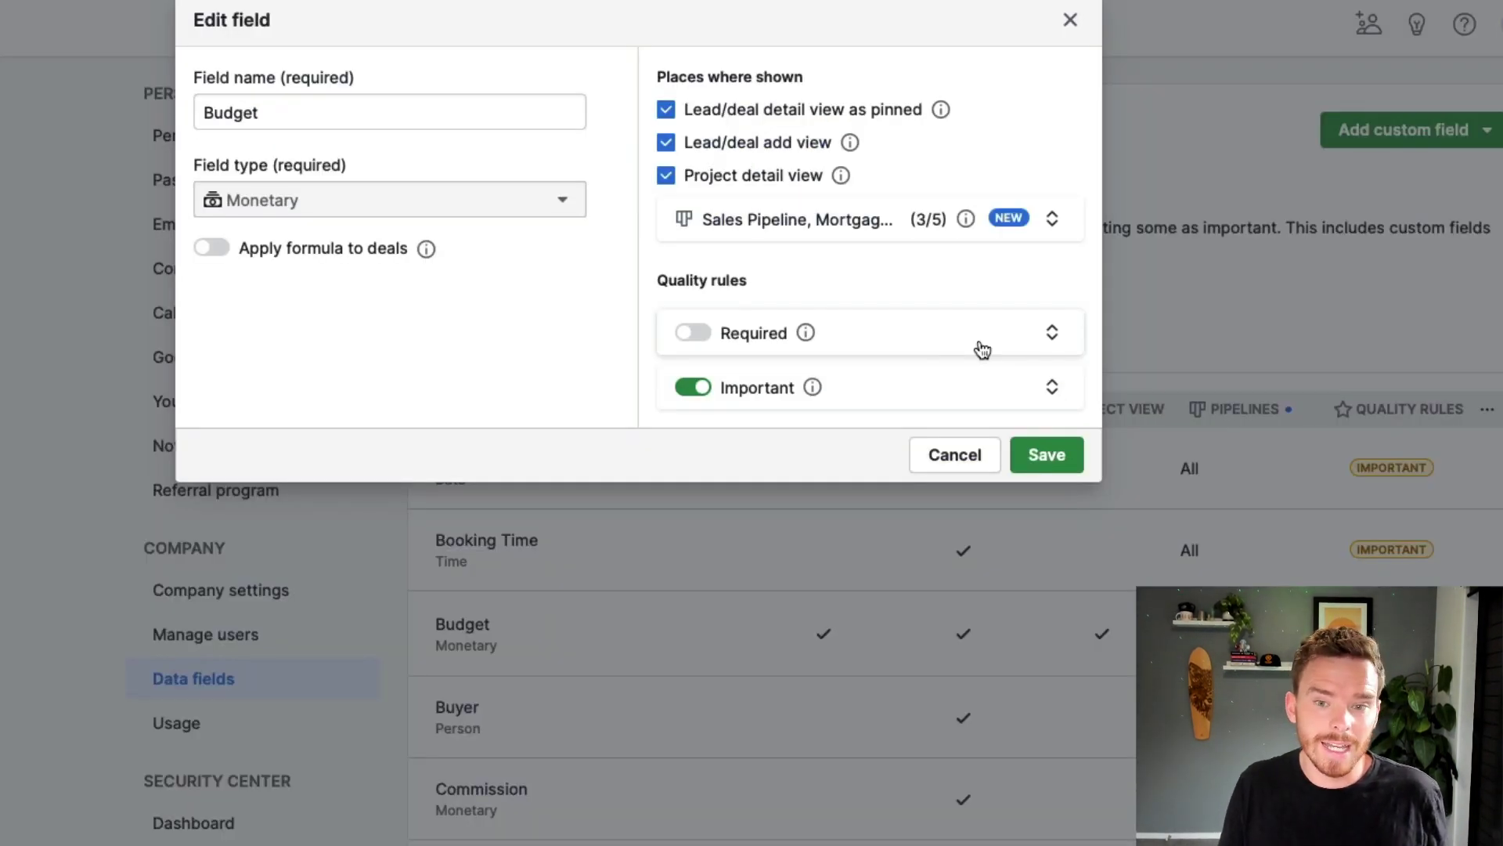
left_click(982, 350)
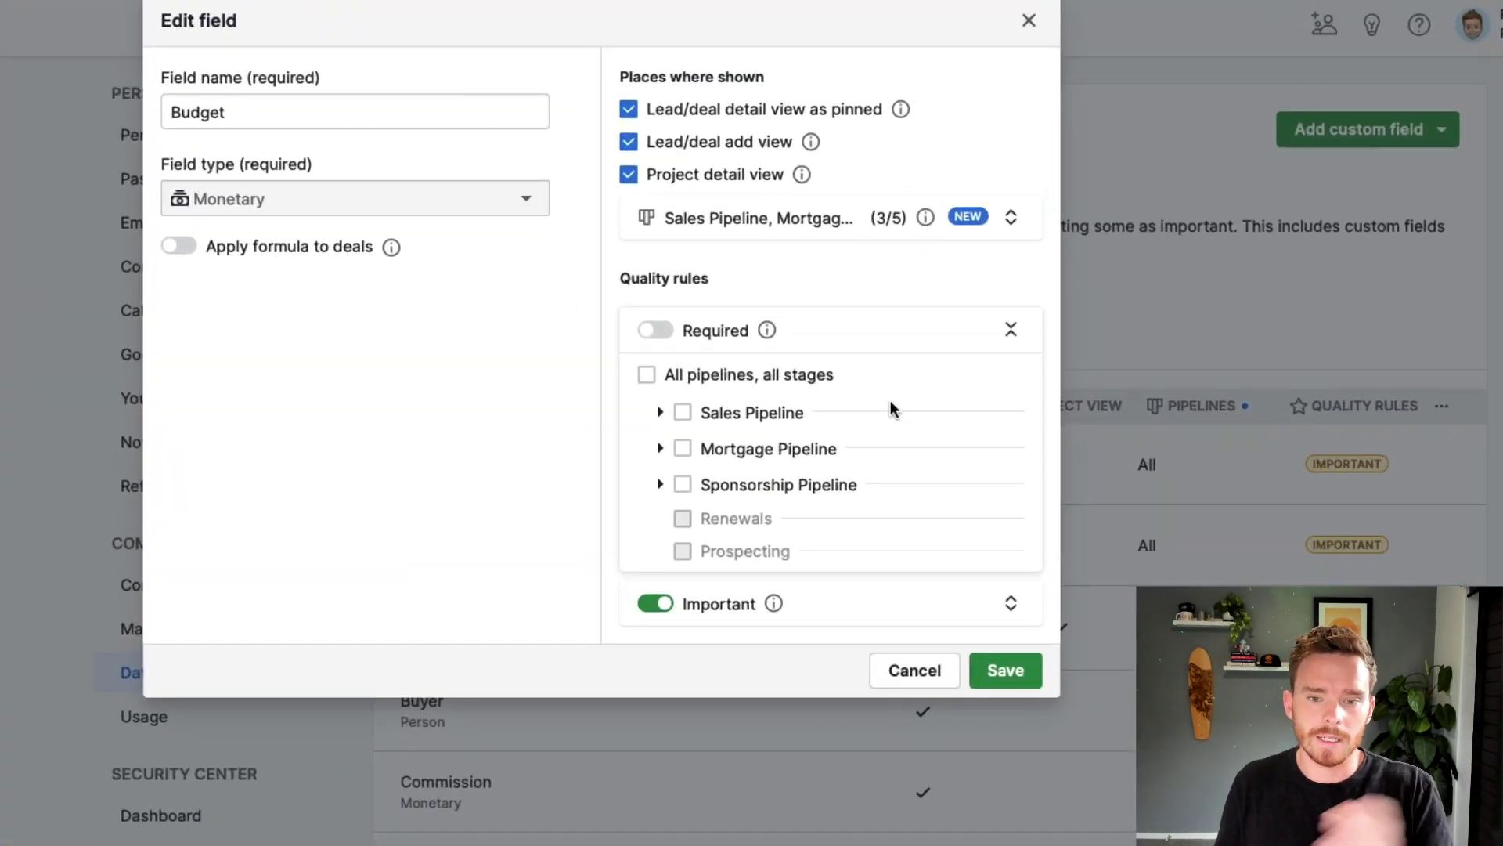
left_click(660, 412)
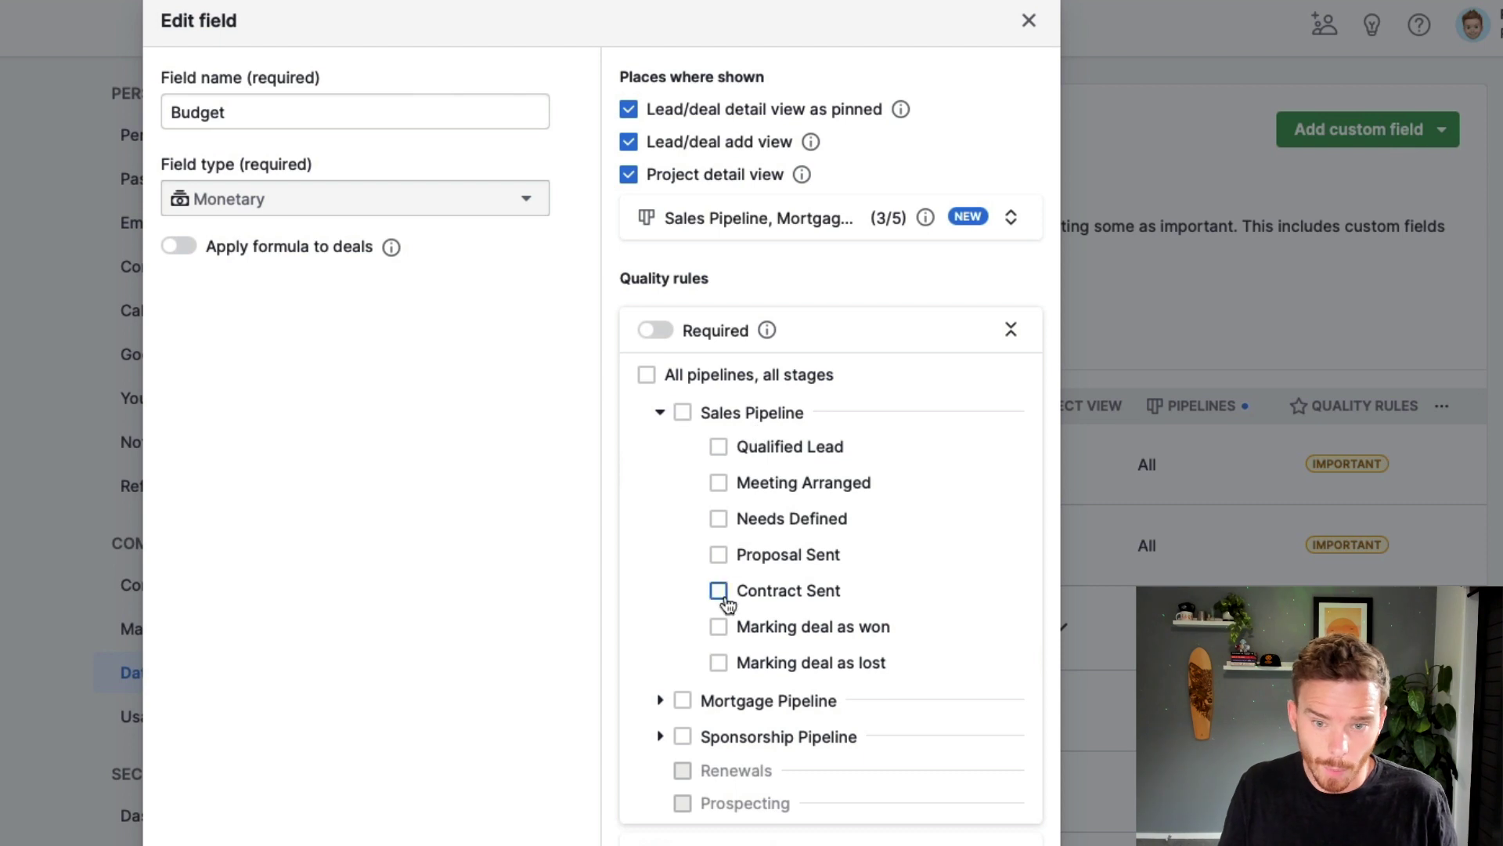
left_click(718, 555)
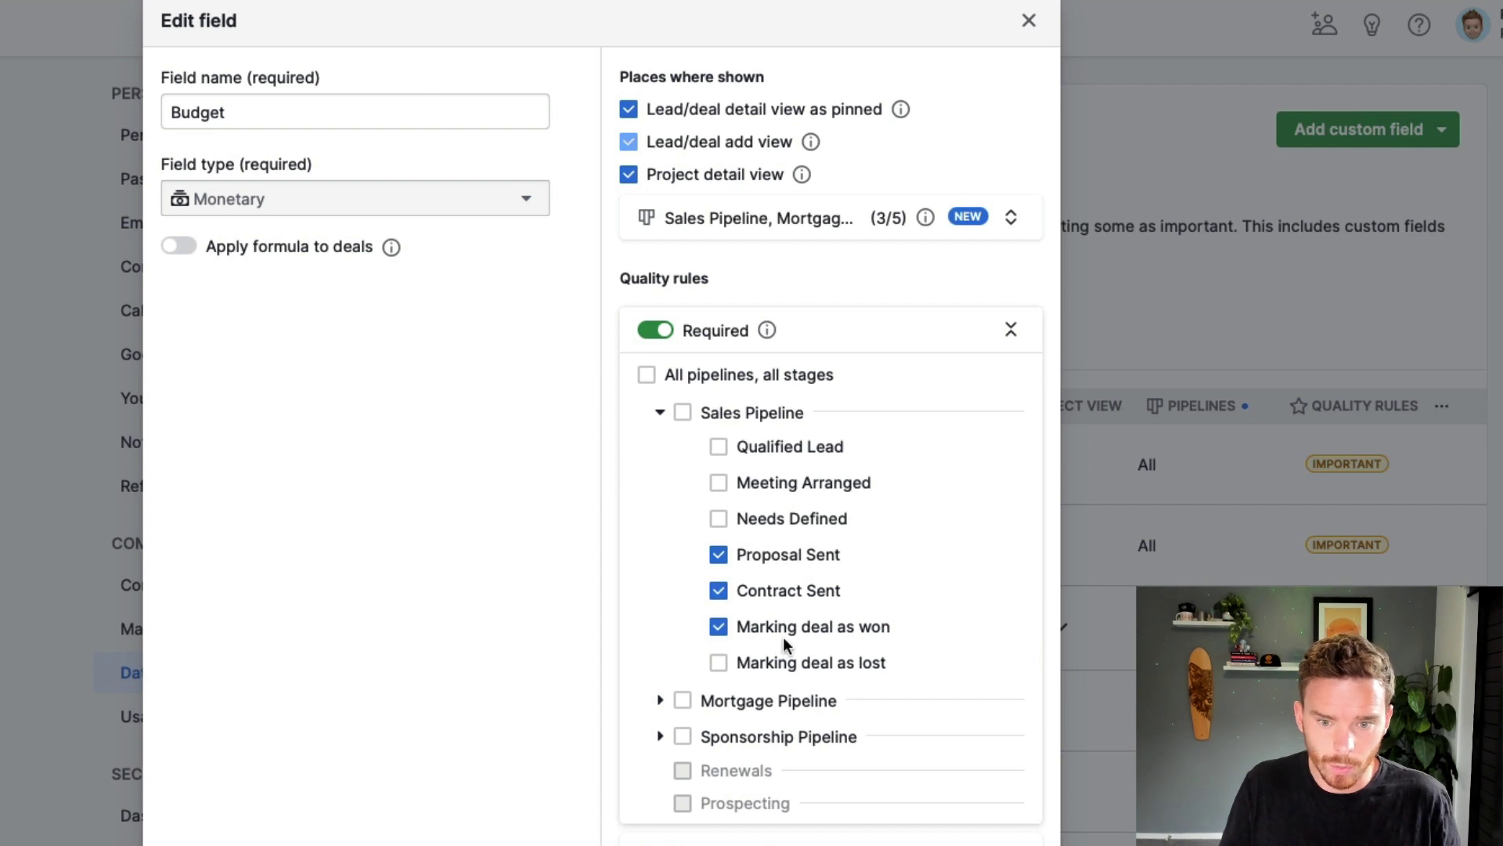
left_click_drag(828, 663, 881, 662)
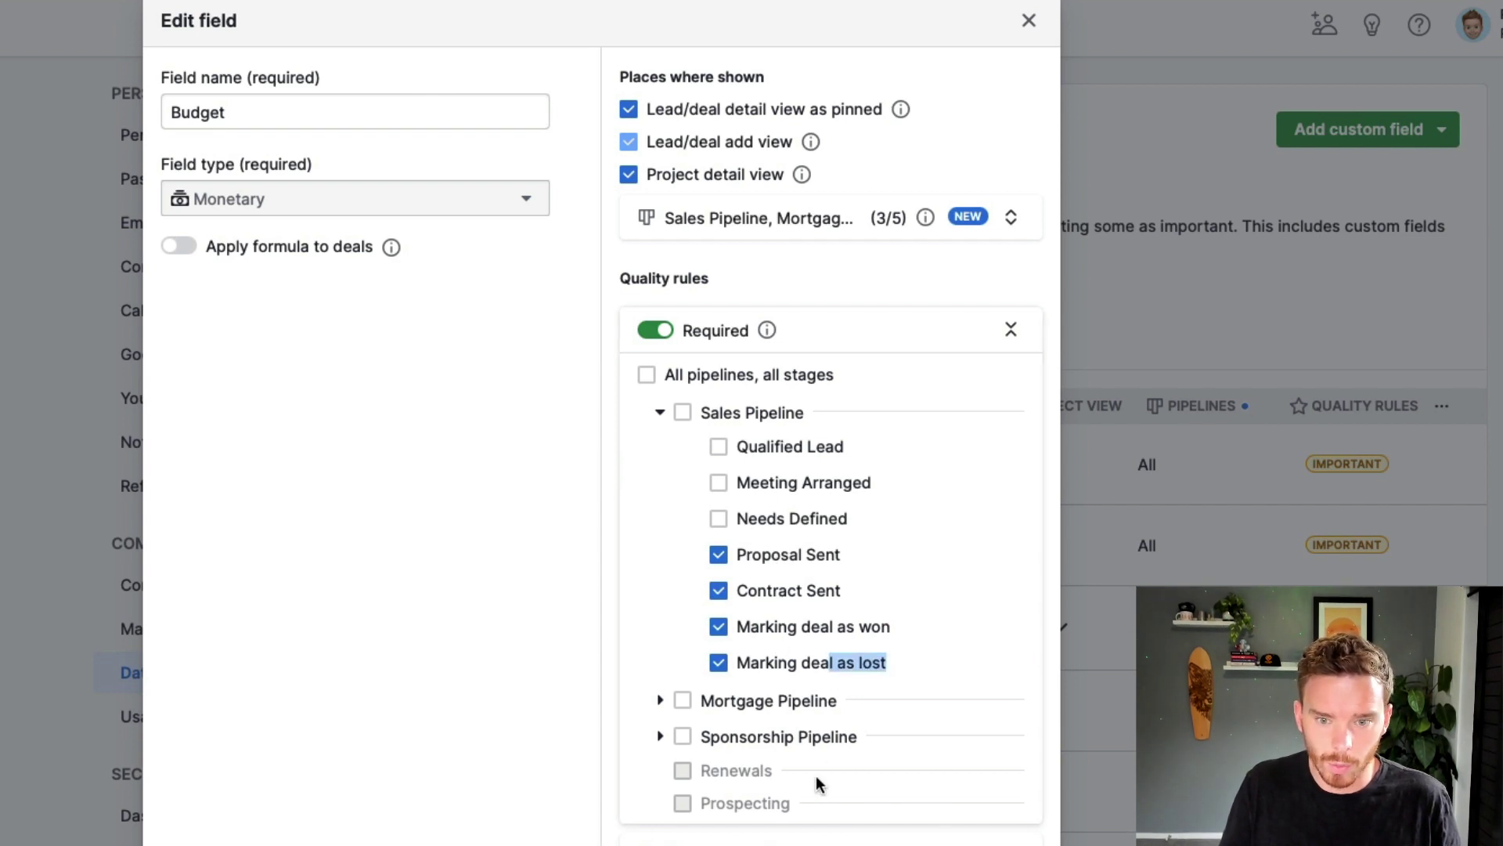
left_click(814, 663)
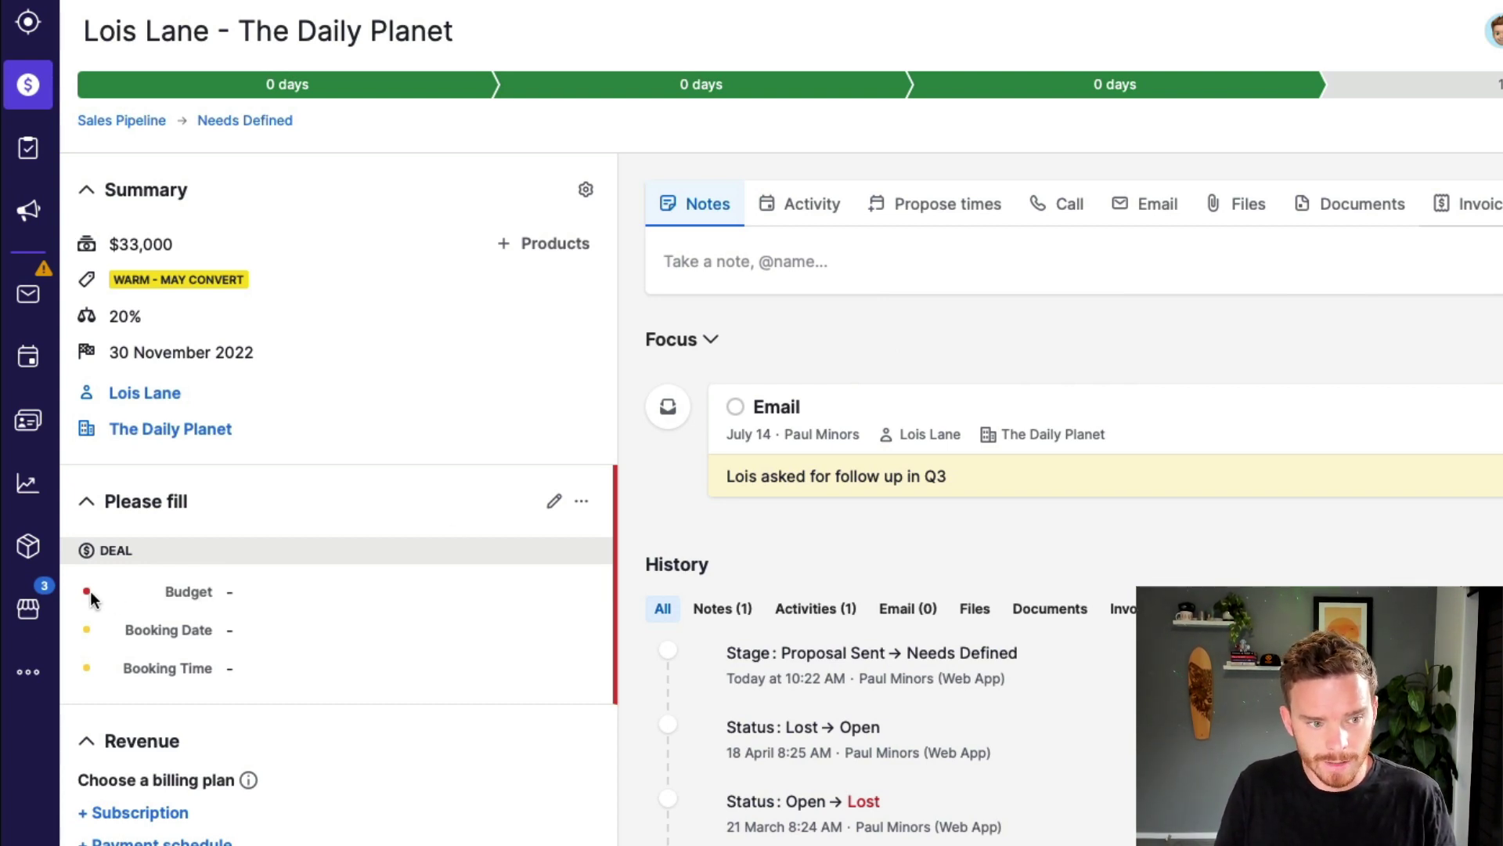
Step: Move the Daily Planet deal to Proposal Sent, entering the required Budget of 5000
mouse_move(91, 594)
scroll(100, 602, "down", 1)
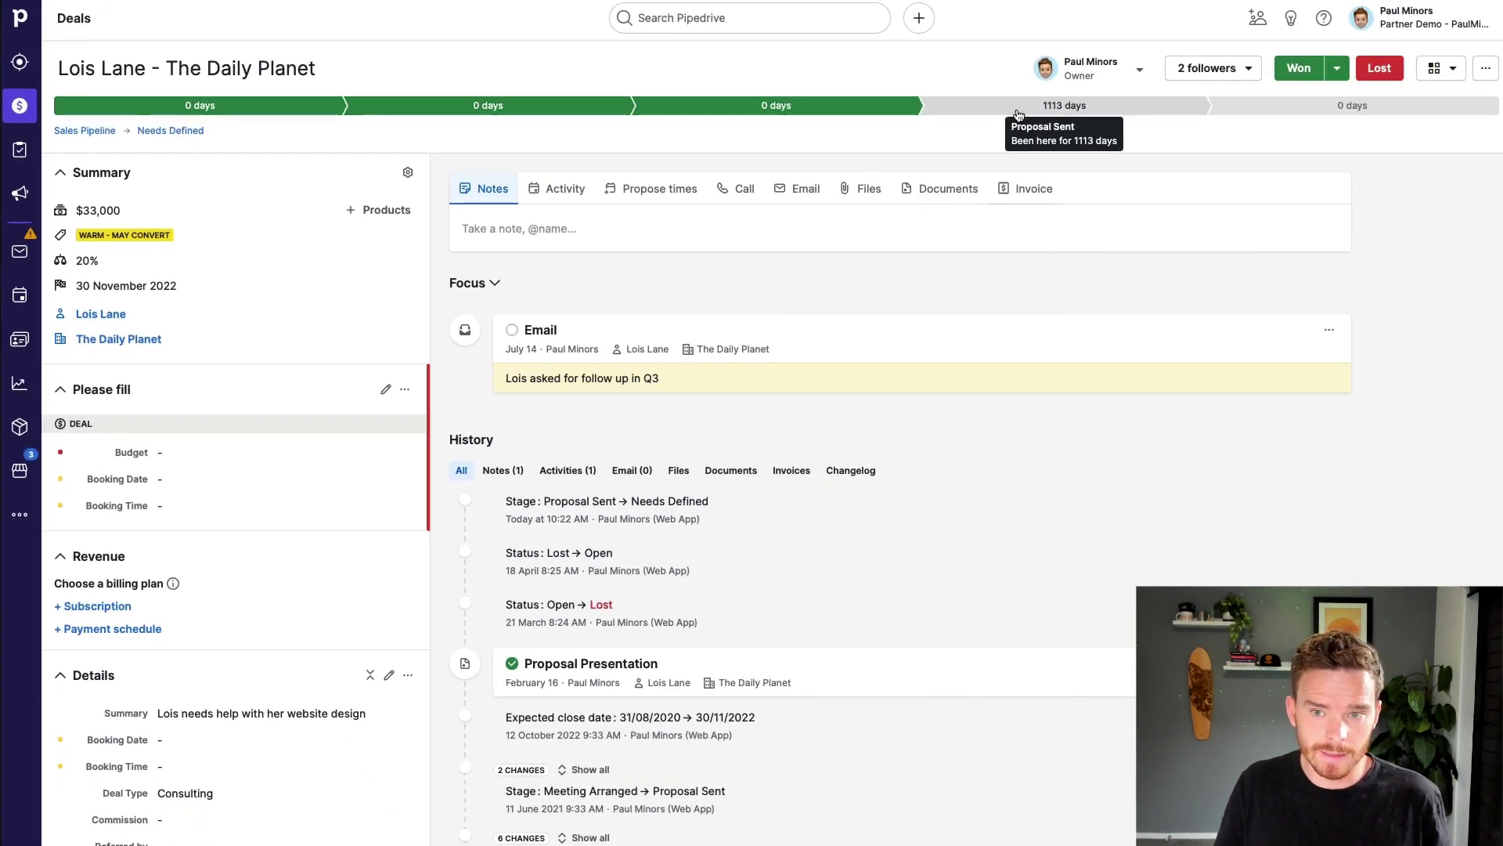
left_click(1017, 110)
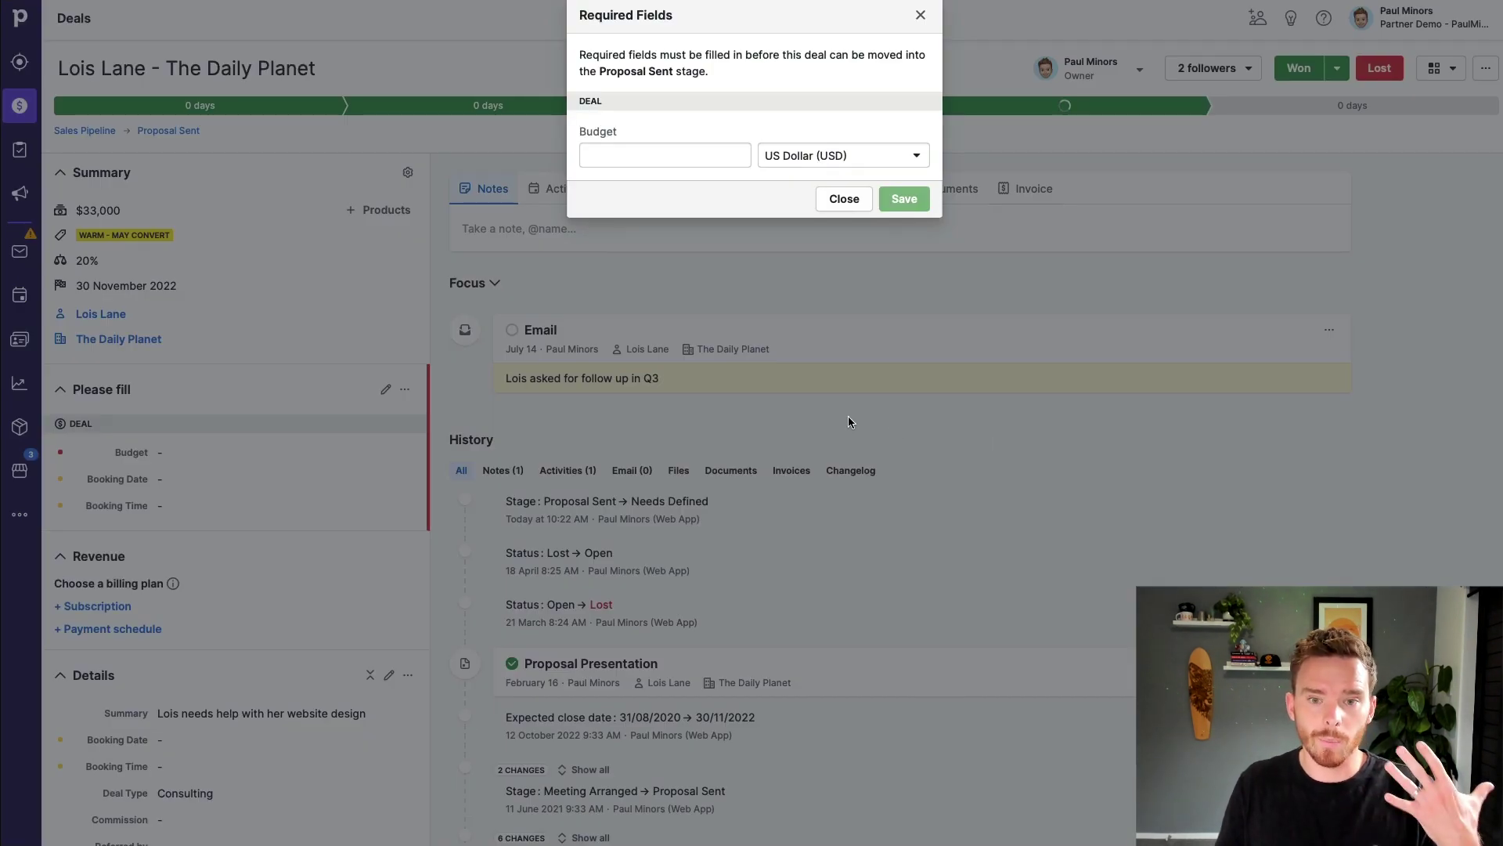
left_click(710, 163)
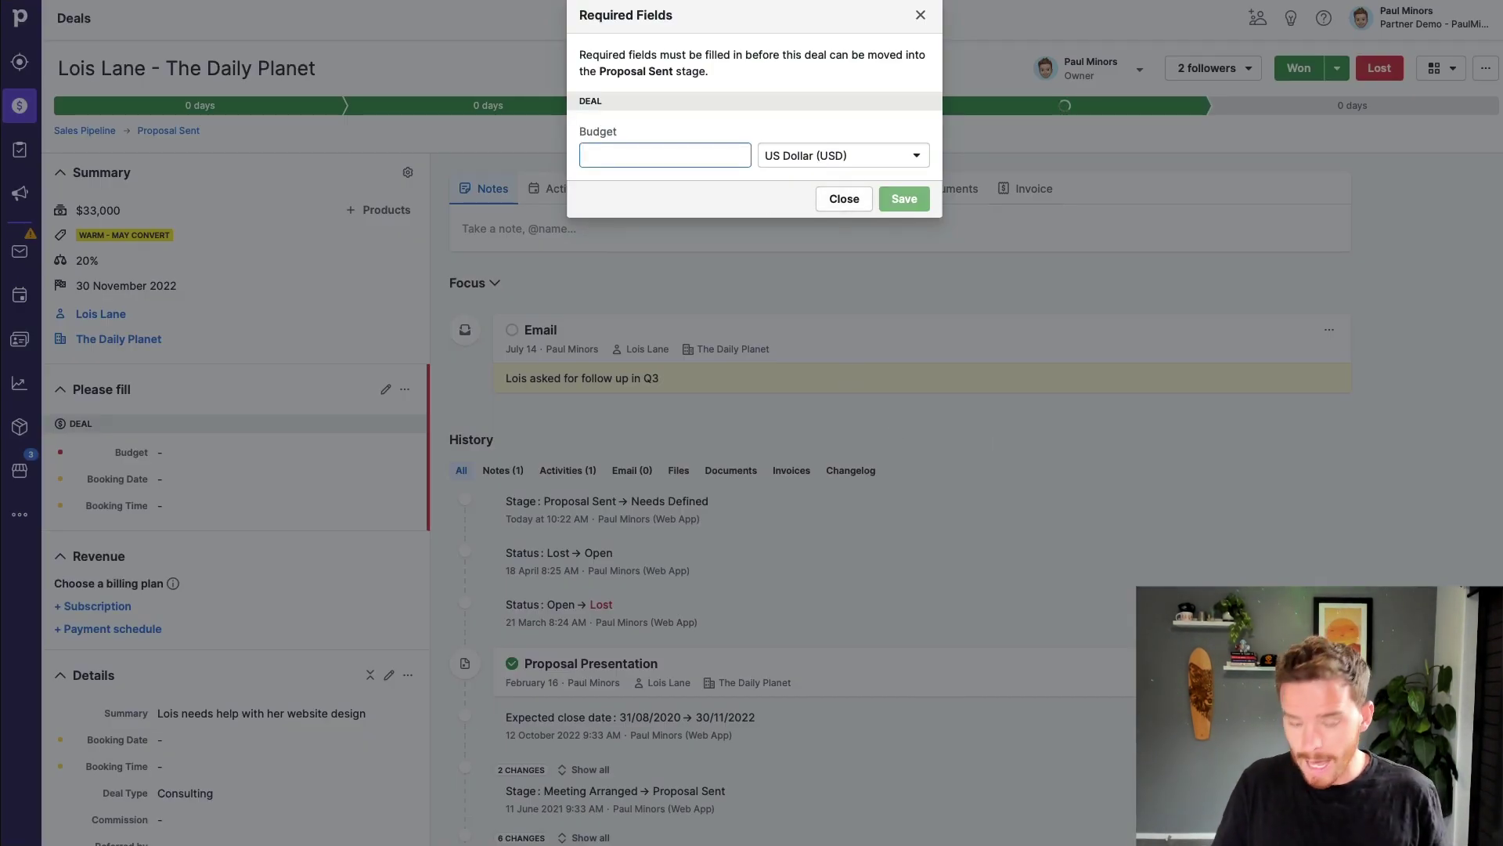
type("5000")
left_click(904, 199)
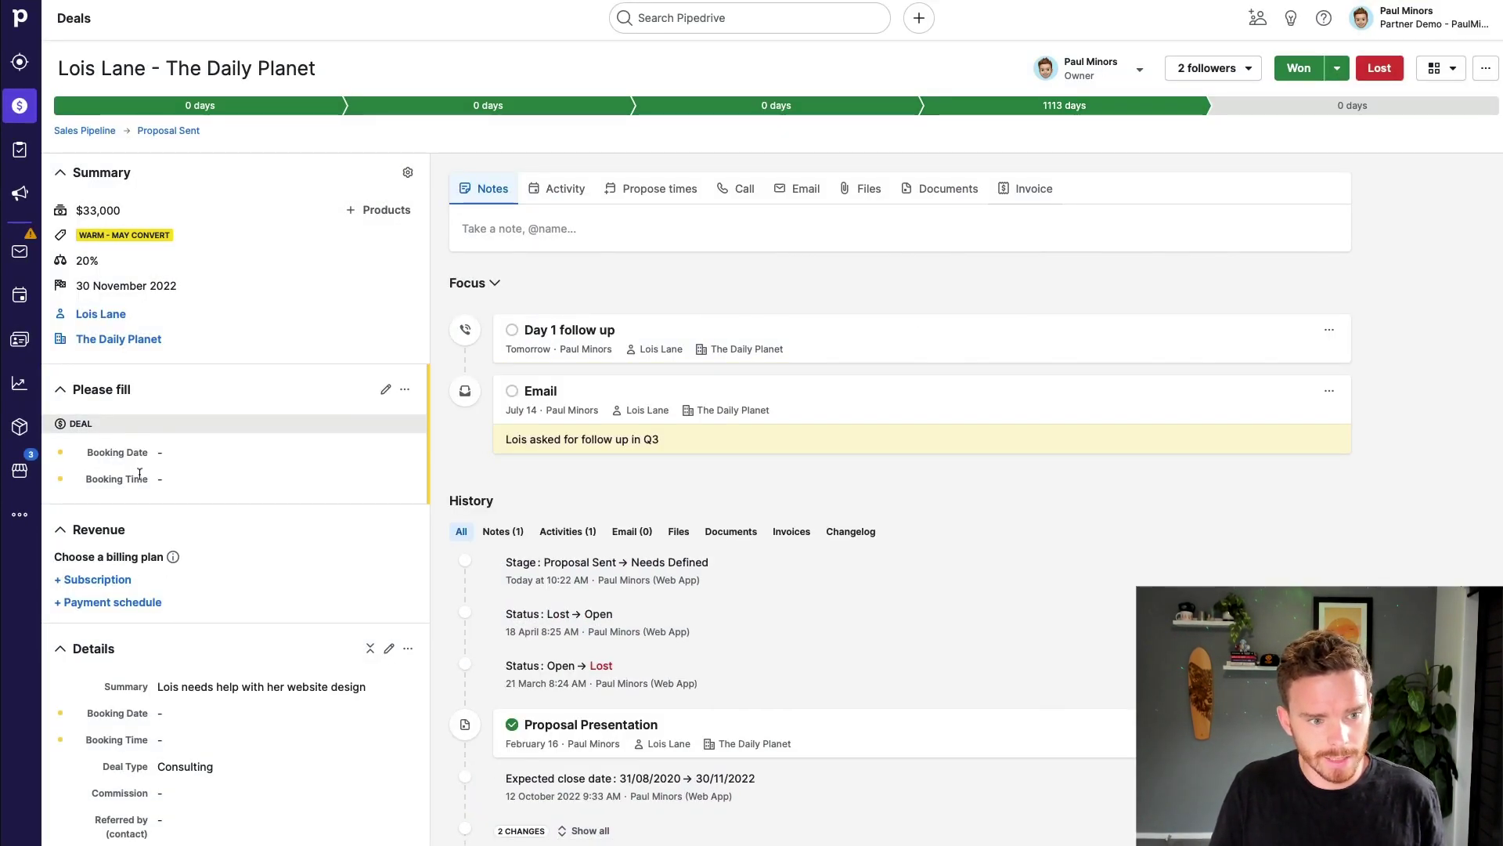
scroll(208, 512, "down", 5)
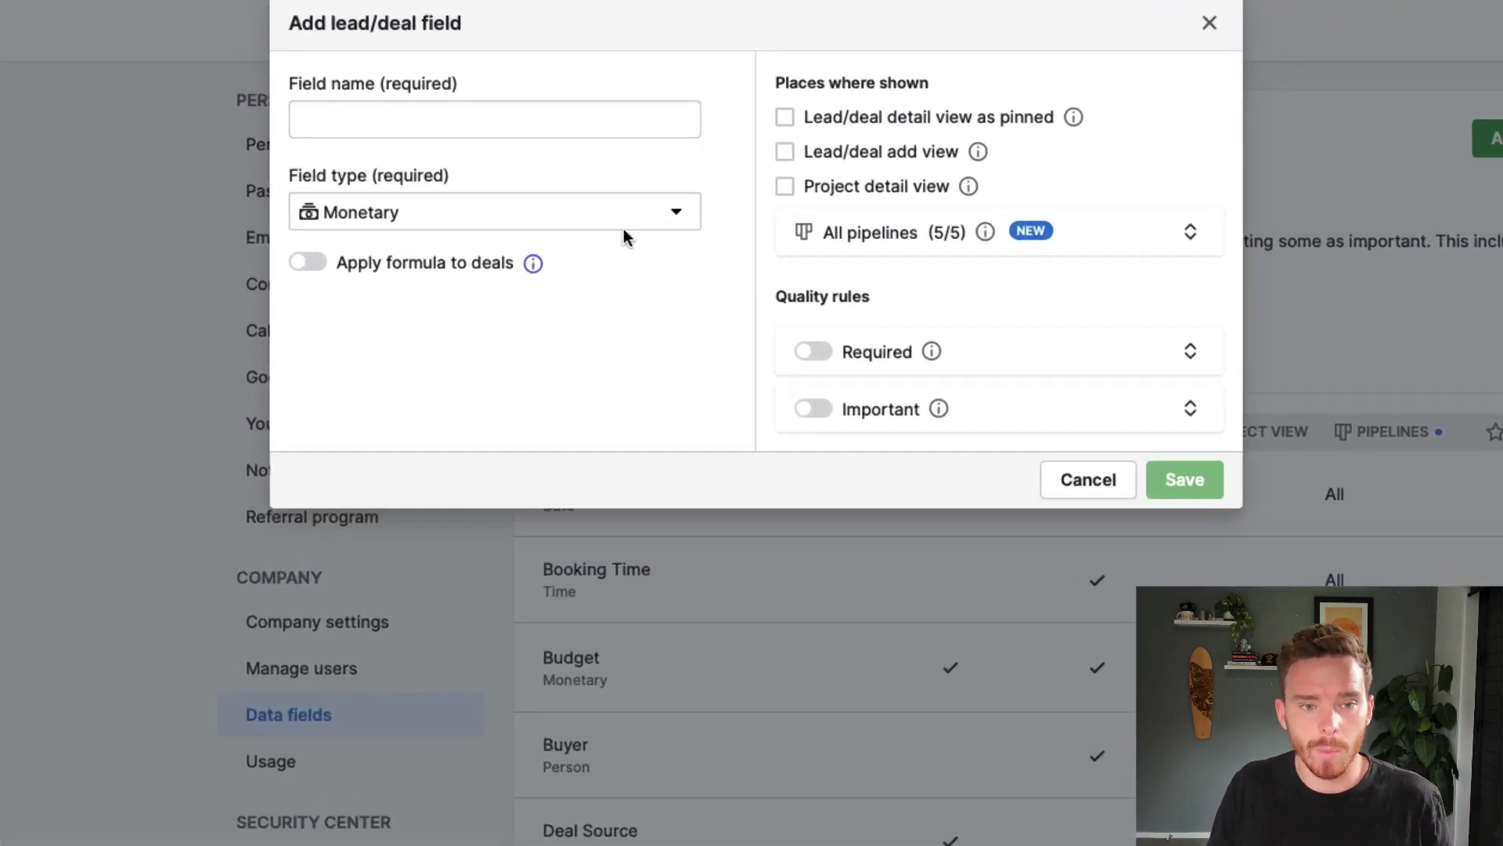
Step: Keep the field type as Monetary and switch on Apply formula to deals
left_click(624, 230)
scroll(546, 420, "down", 2)
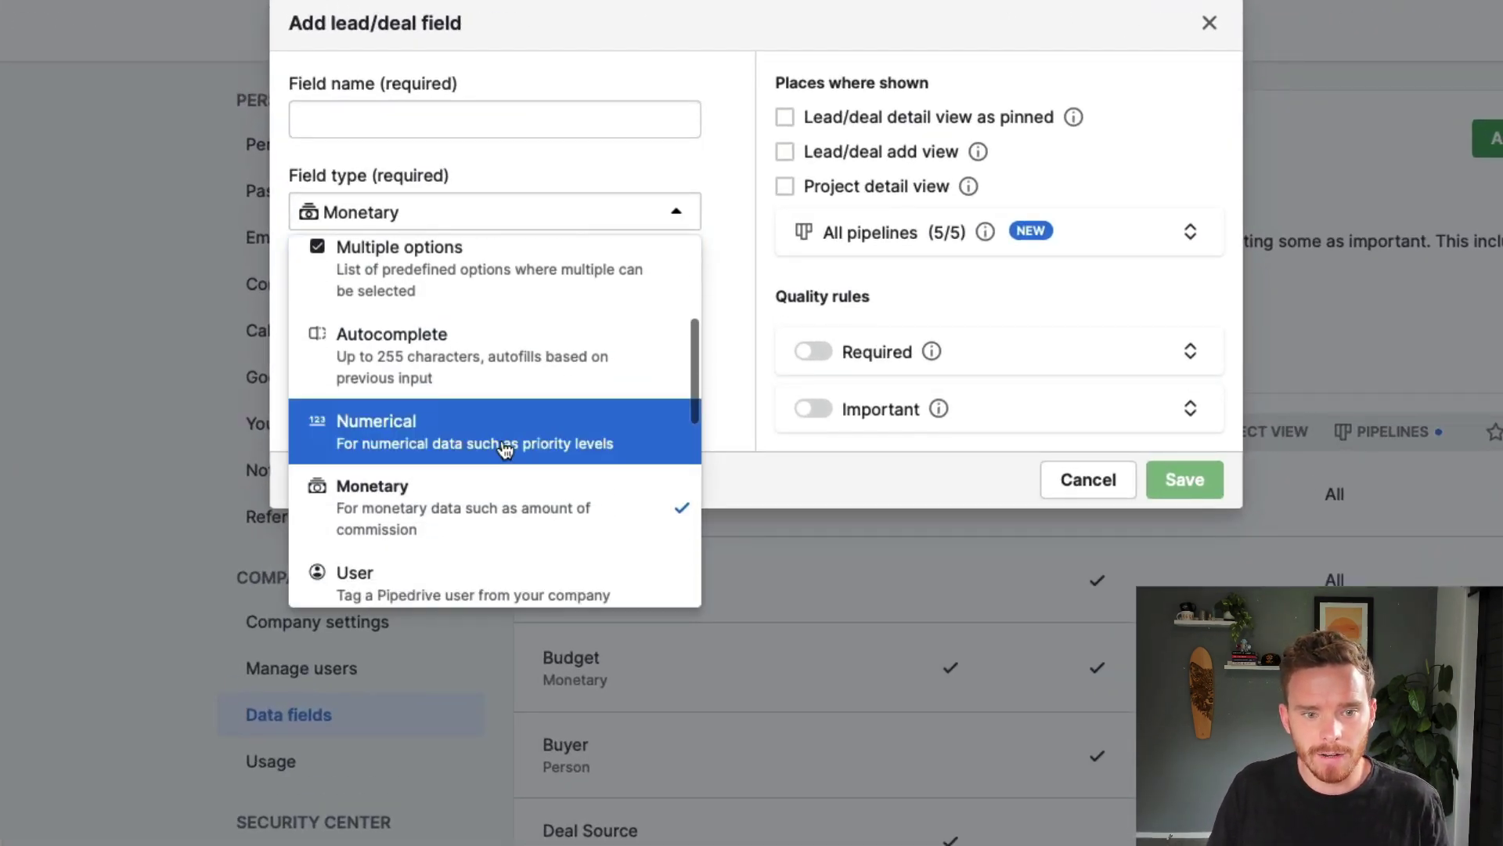
left_click(718, 435)
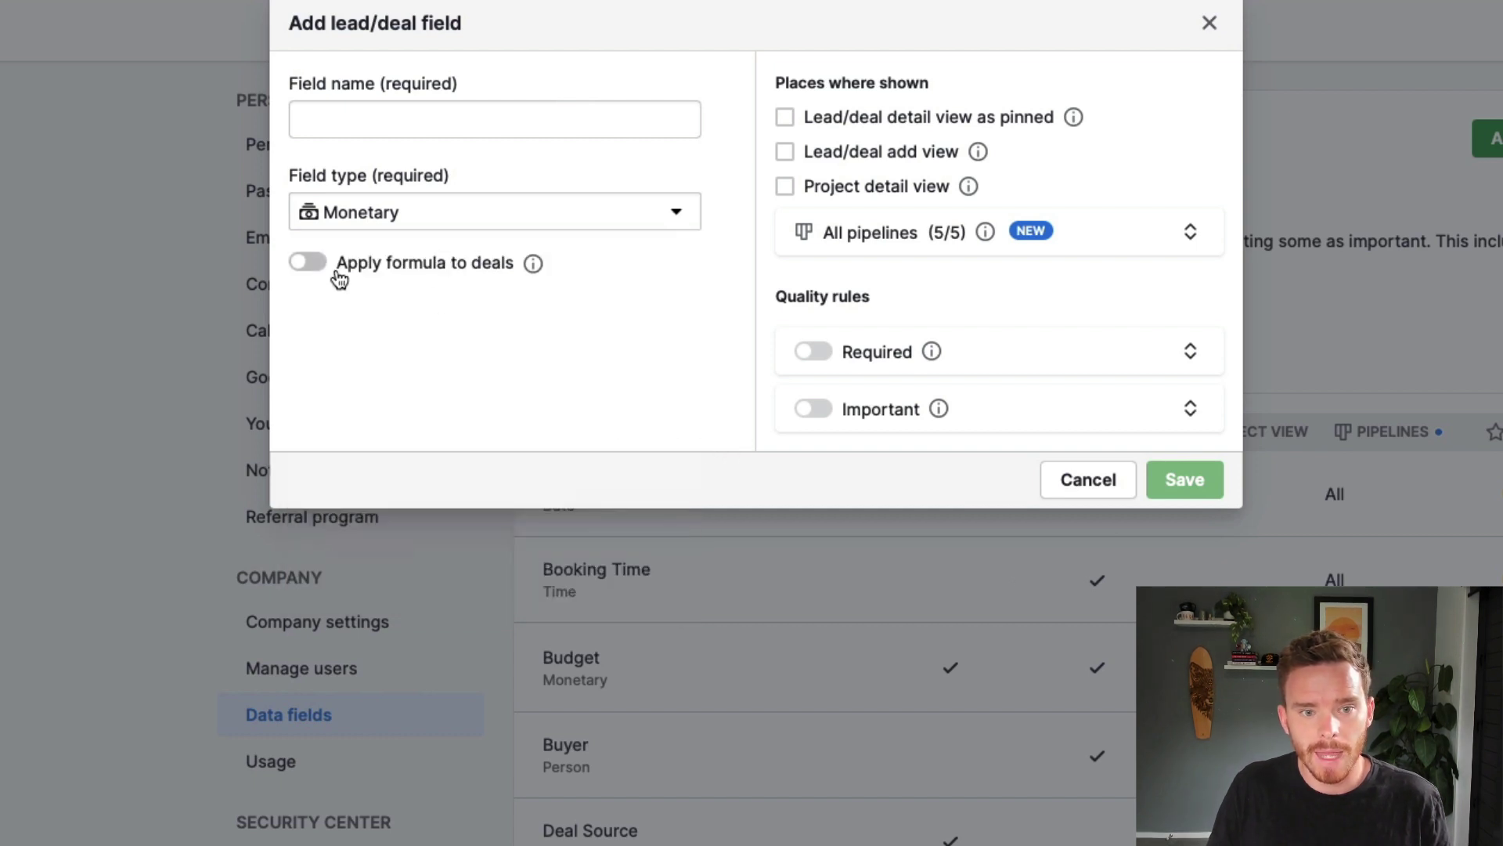
left_click(312, 265)
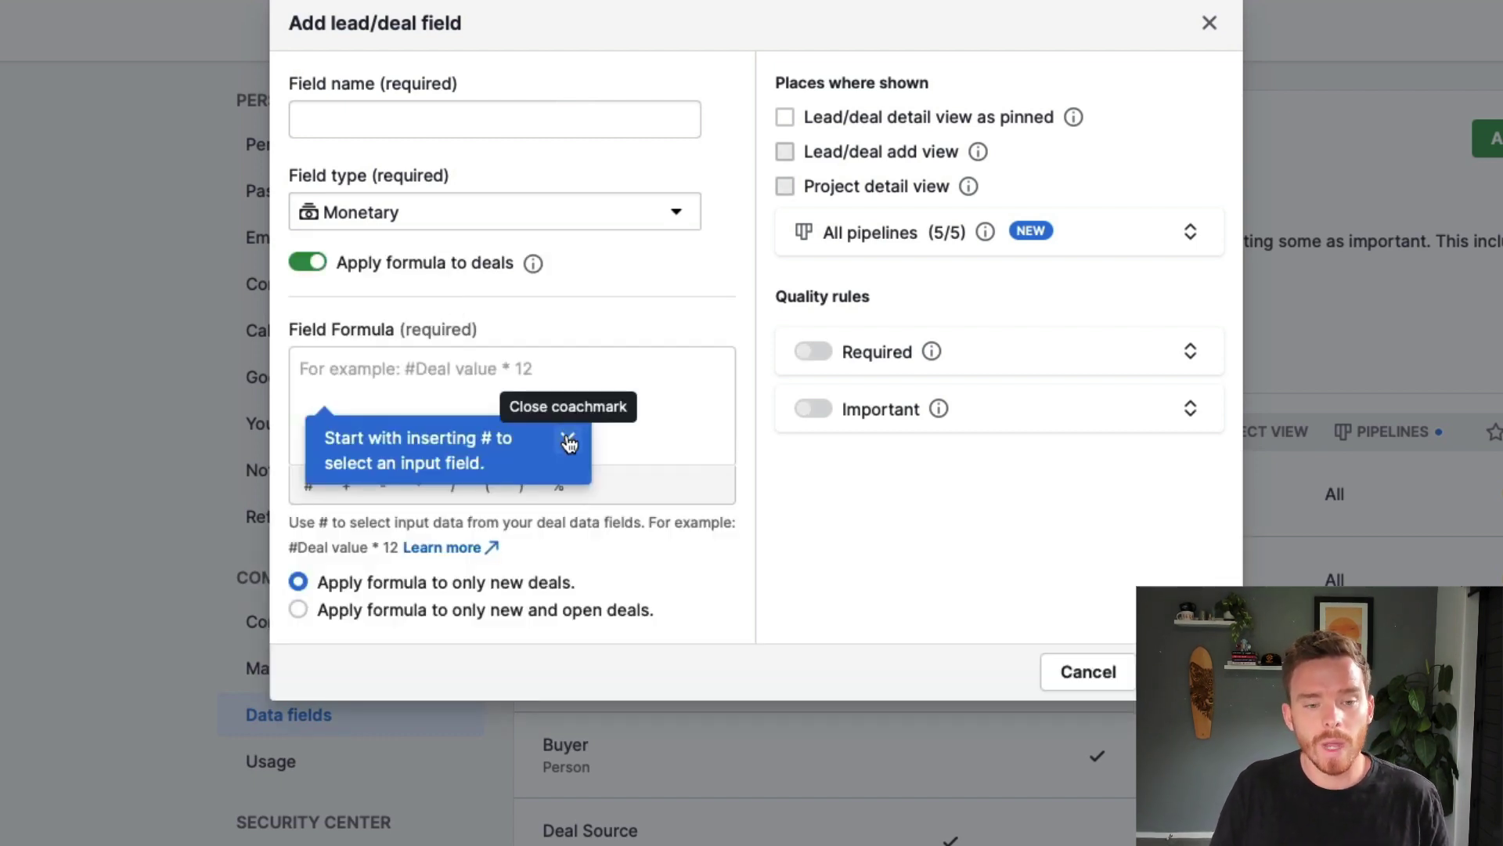
left_click(569, 443)
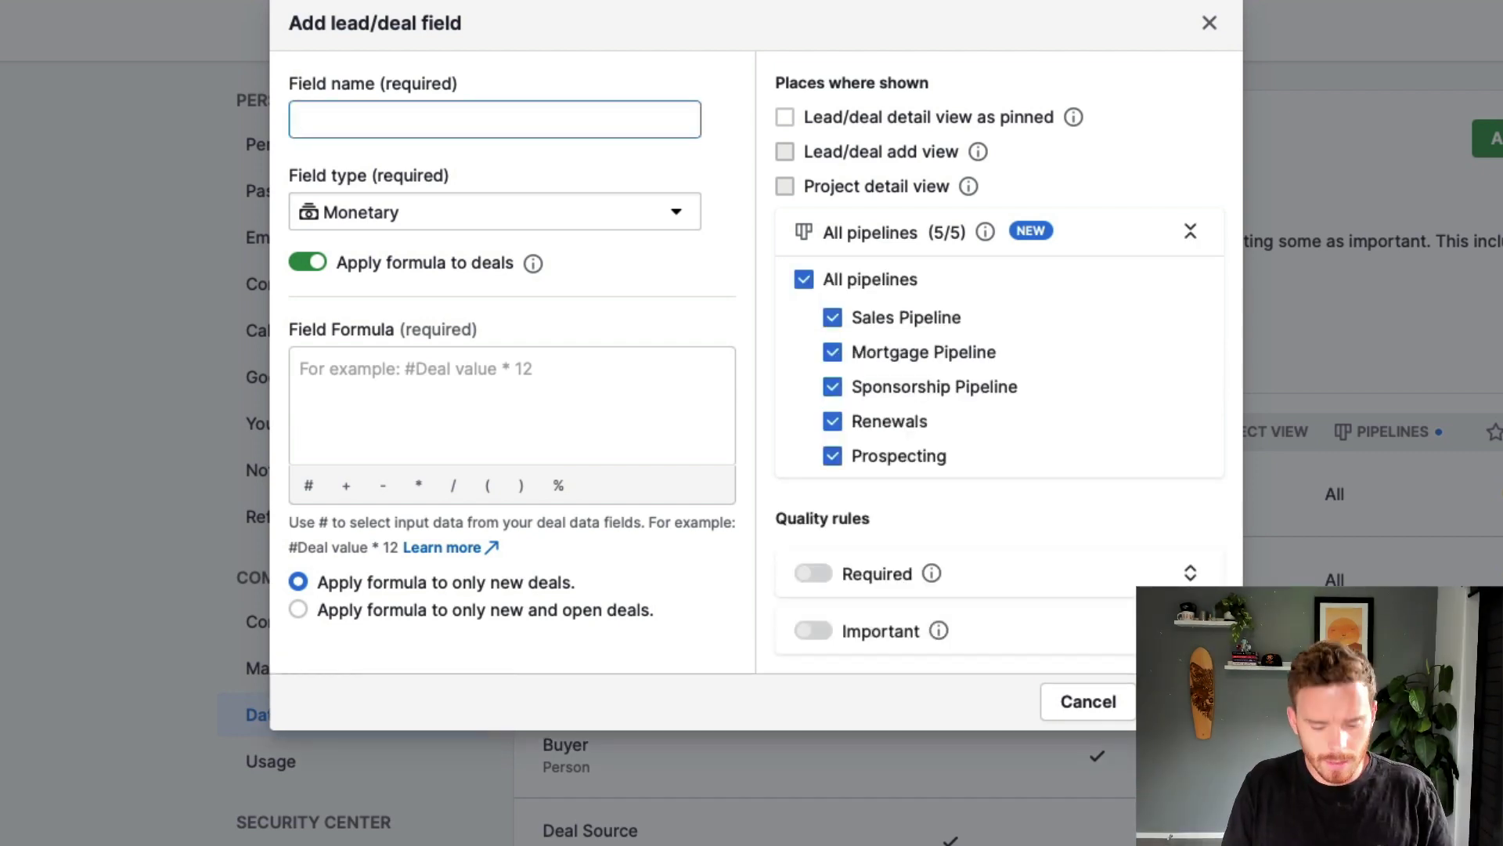
Step: Name the field Commission and start its formula as Deal Value *
type("Commission")
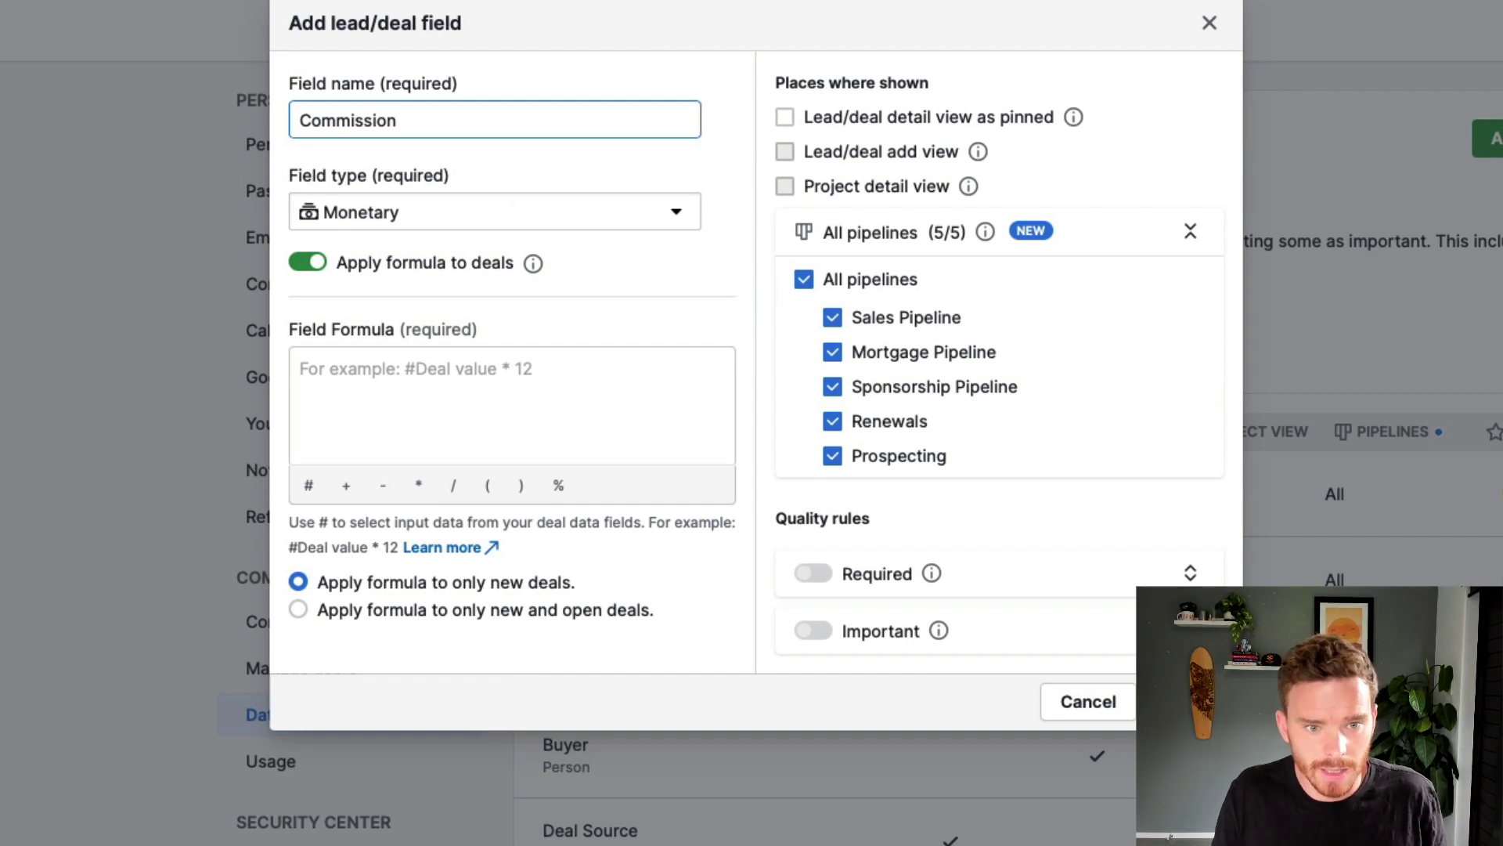
left_click(524, 355)
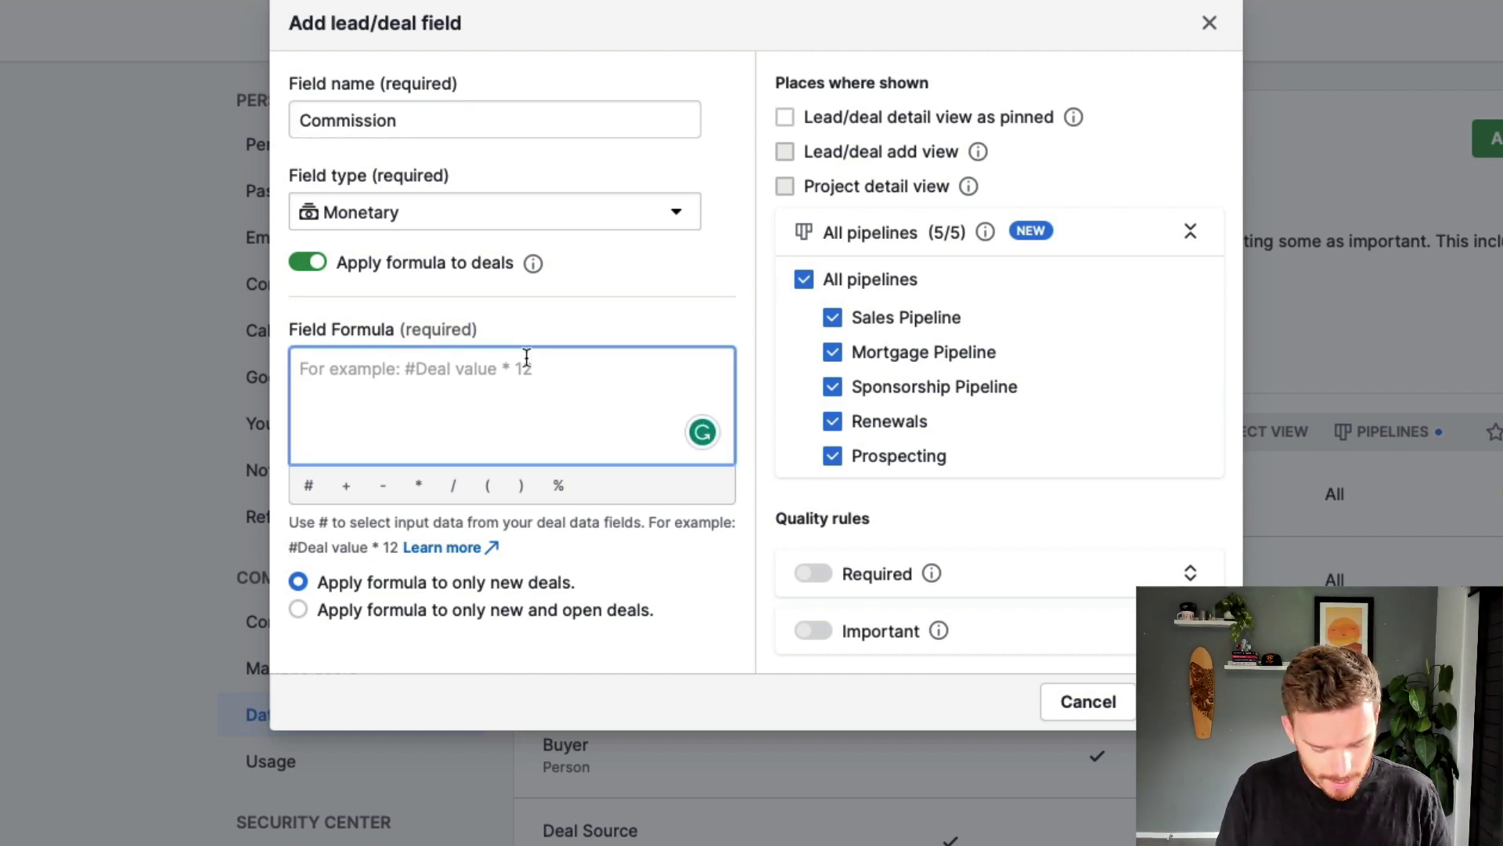
type("#")
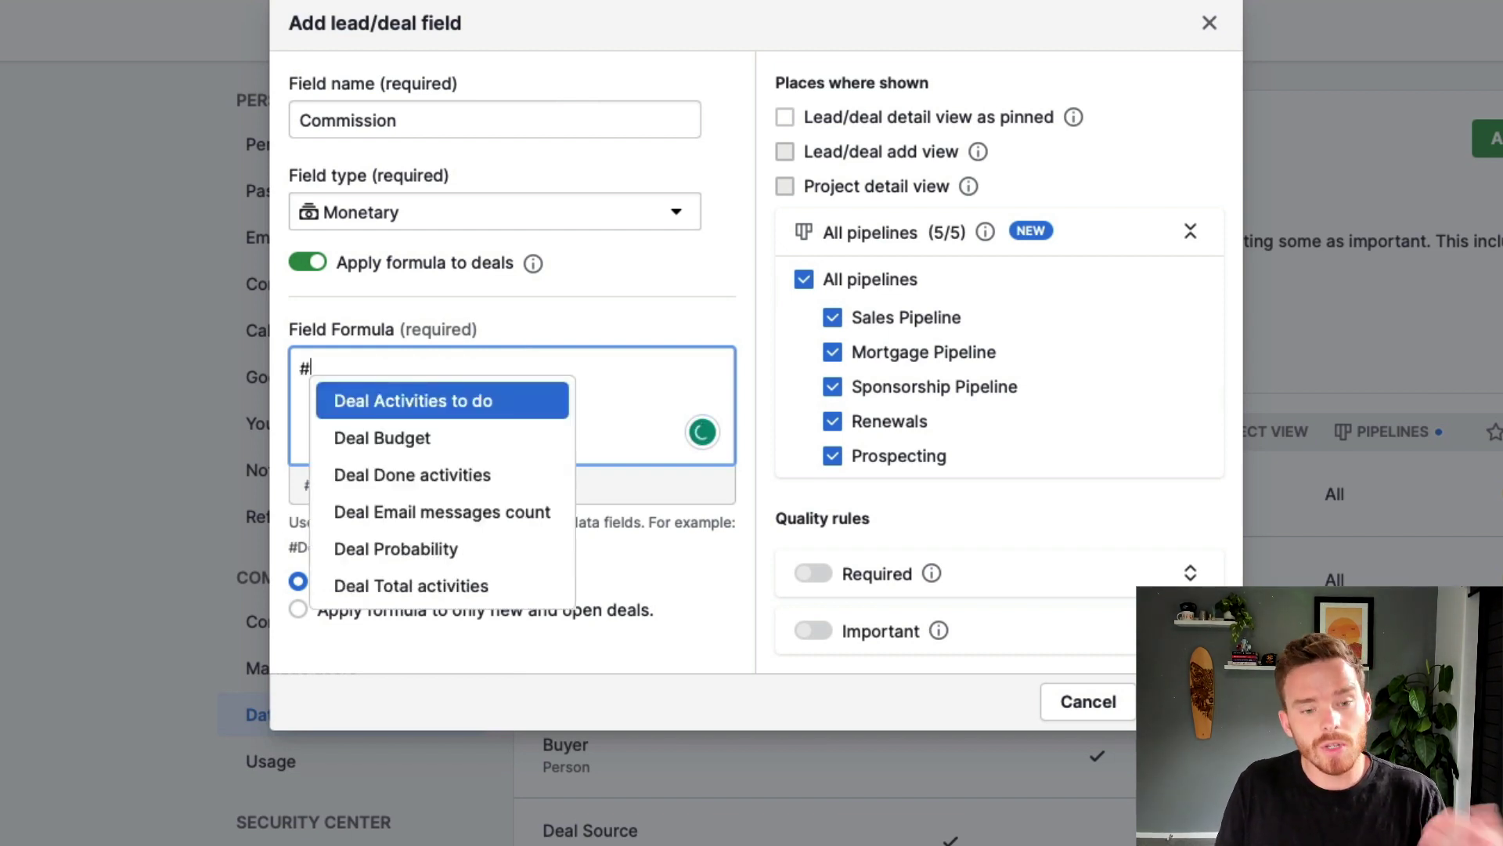
scroll(464, 482, "down", 2)
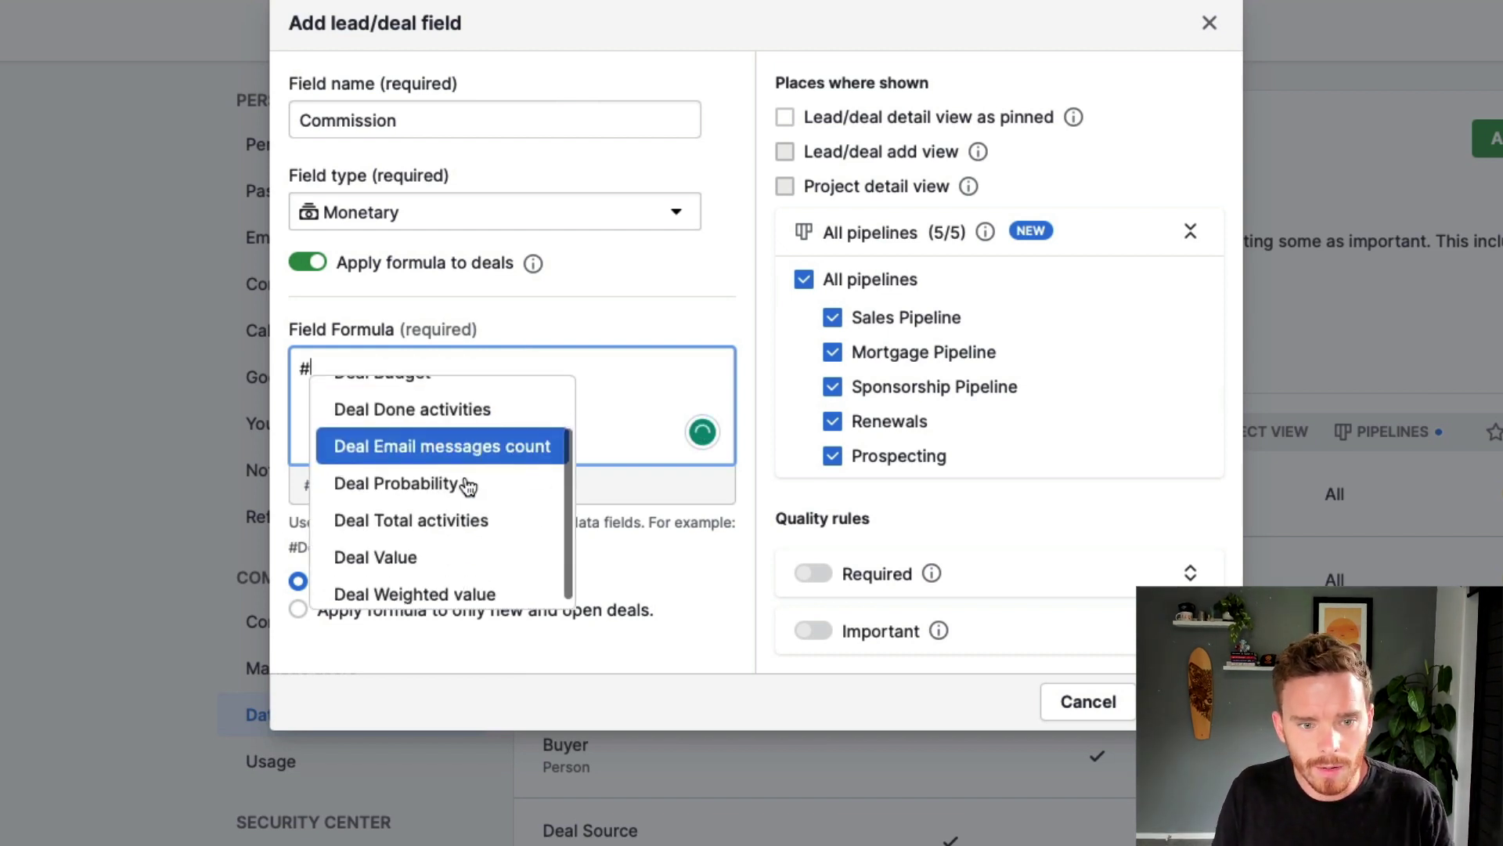
scroll(485, 480, "up", 2)
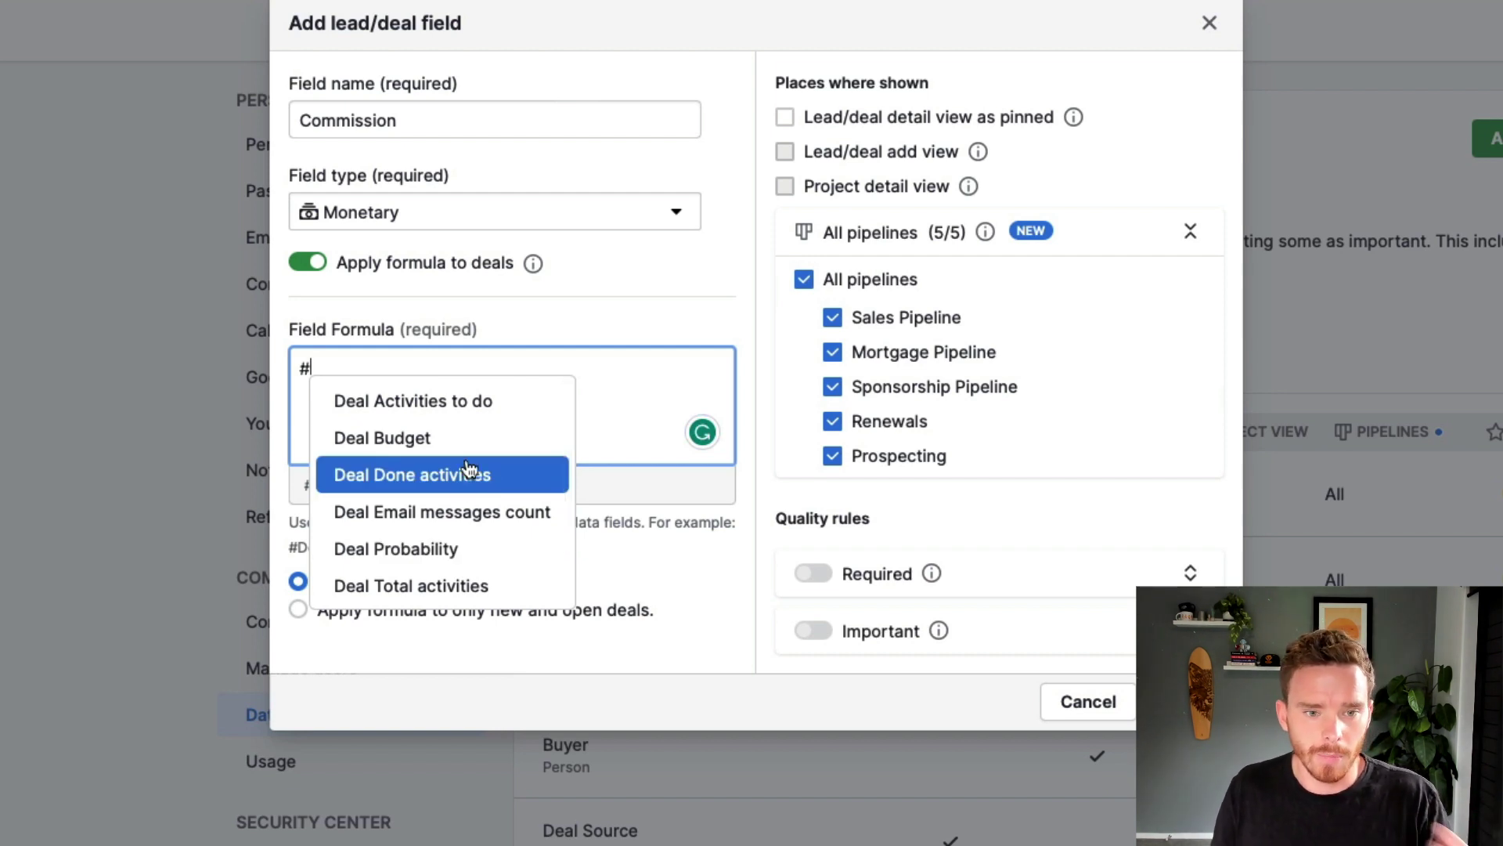
scroll(495, 448, "down", 1)
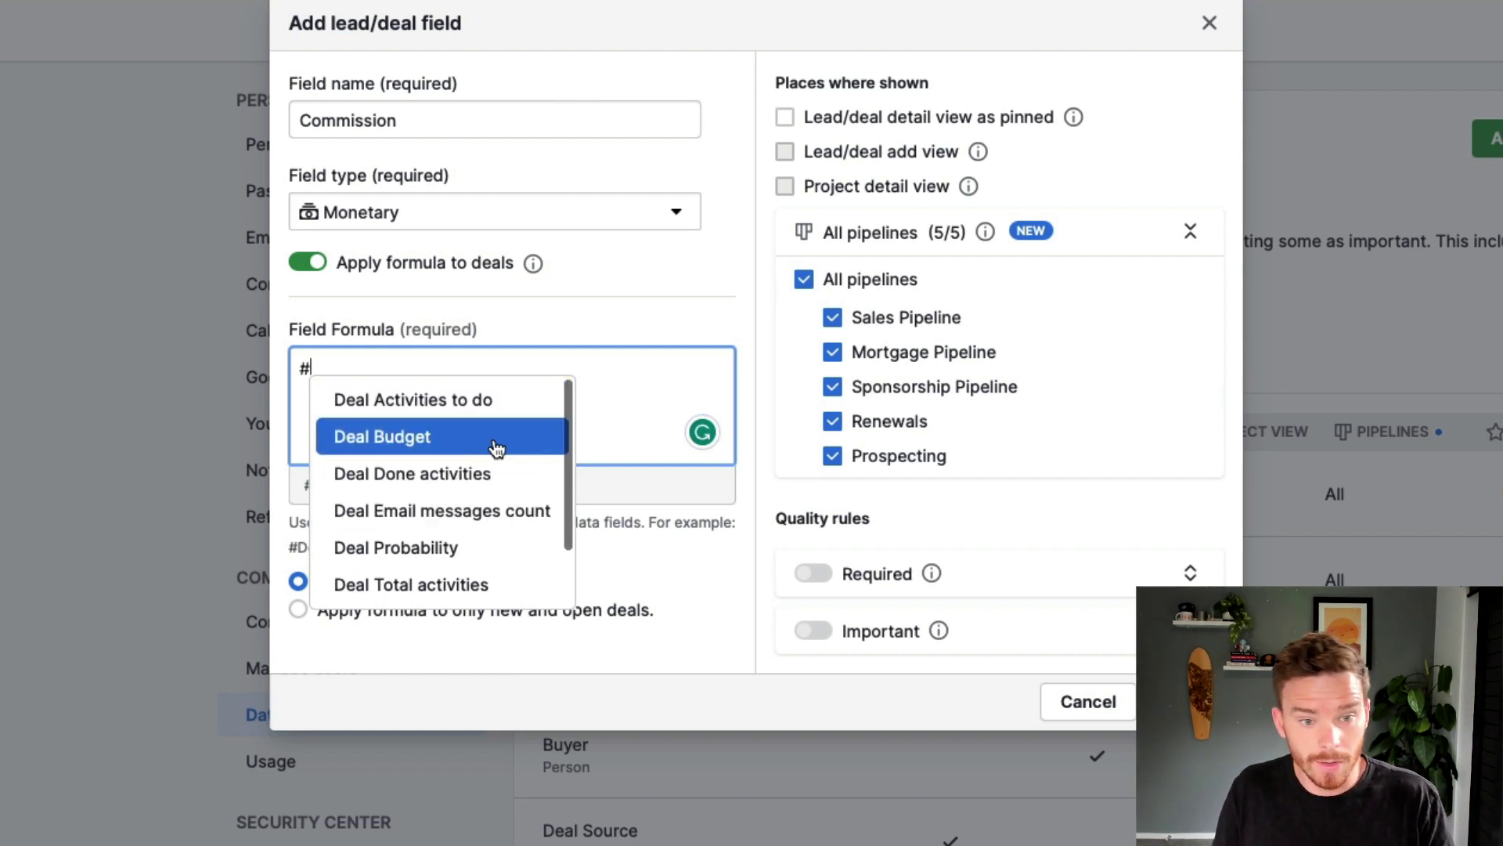
scroll(494, 448, "down", 1)
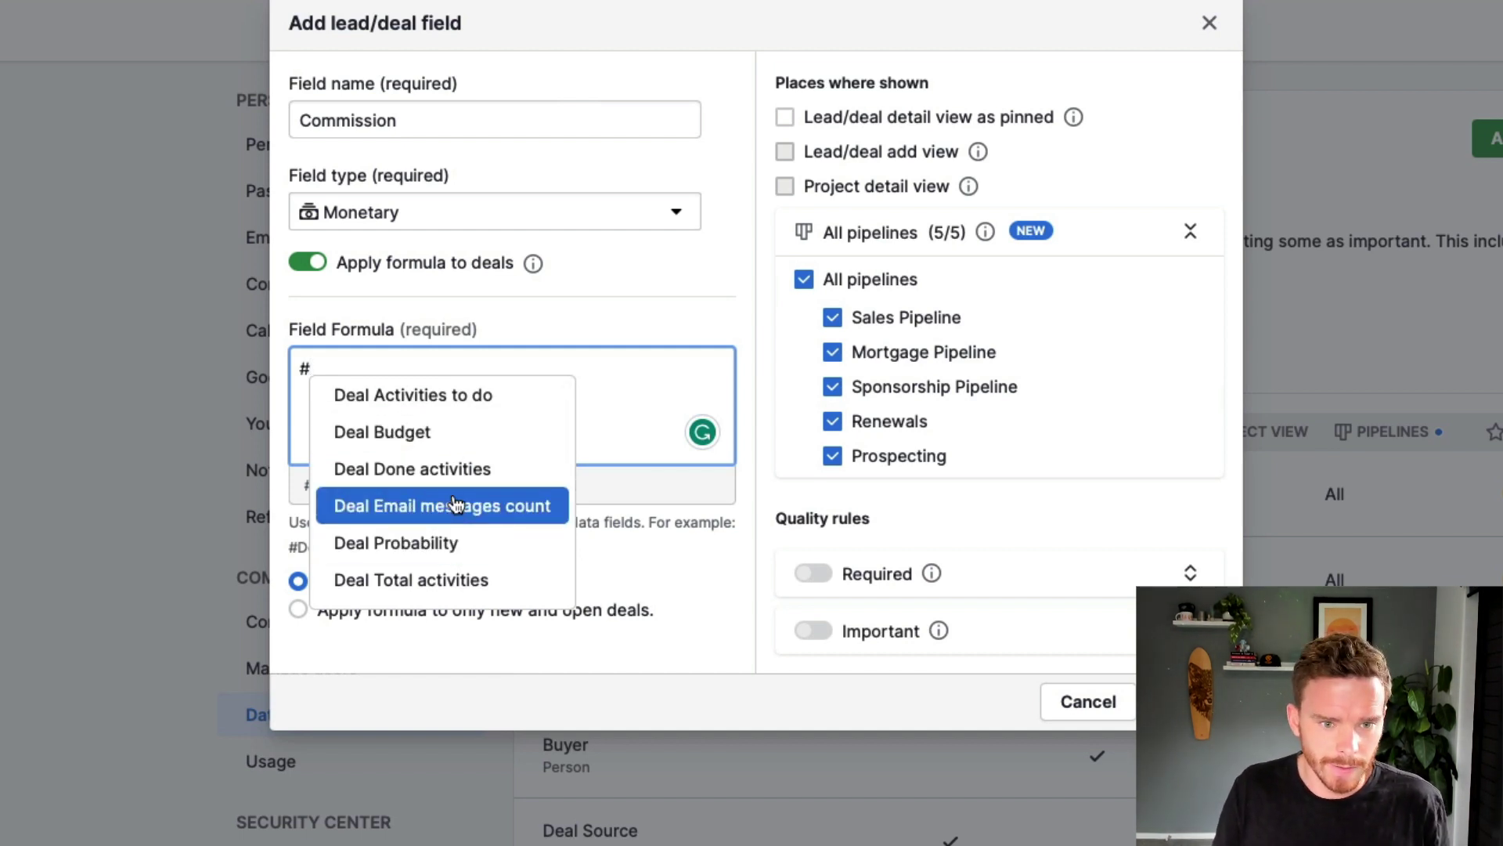
scroll(400, 413, "up", 1)
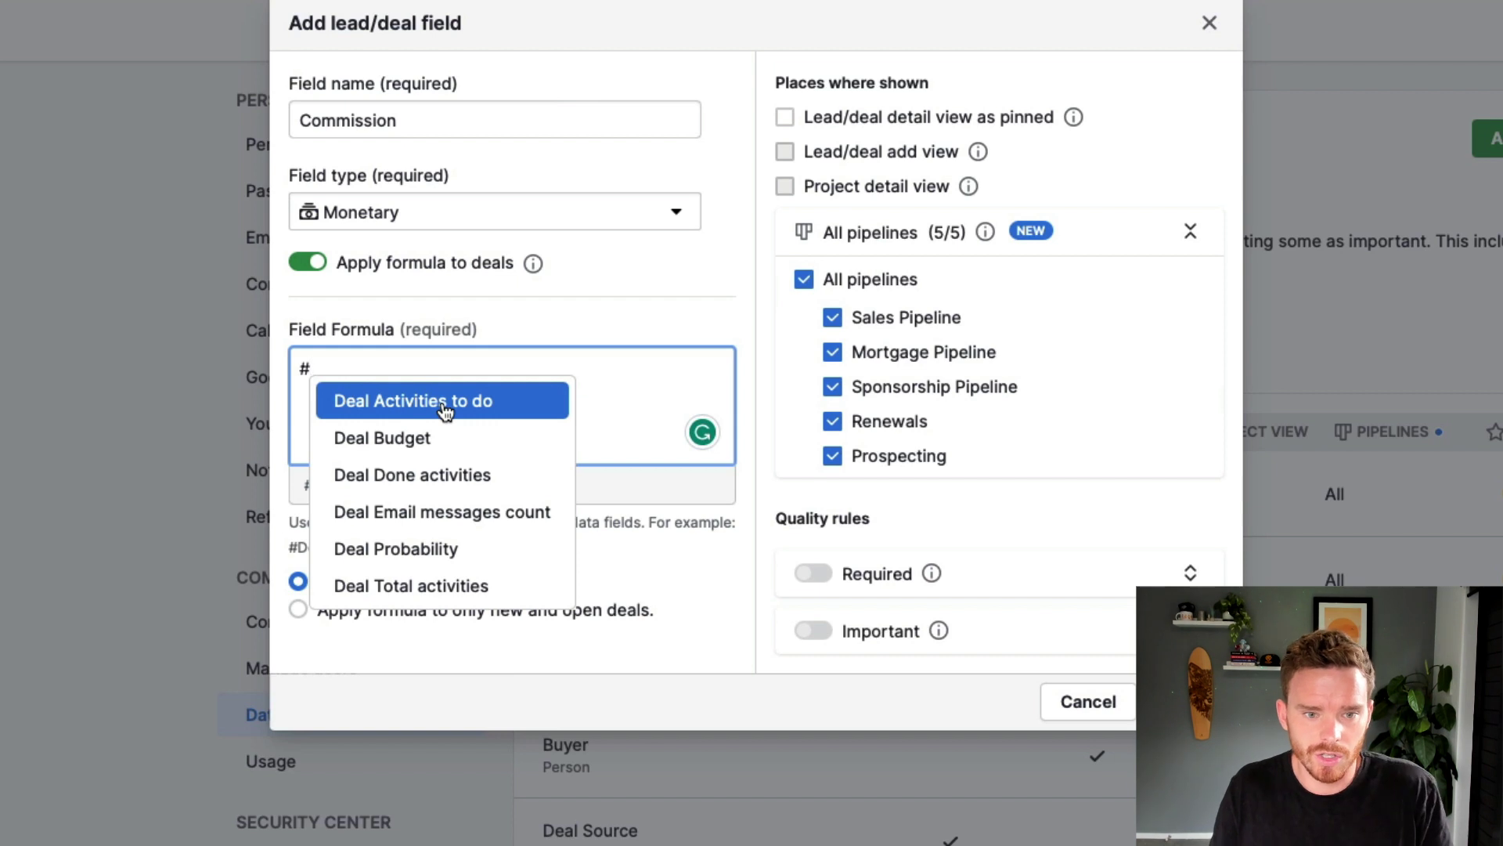
scroll(446, 411, "down", 2)
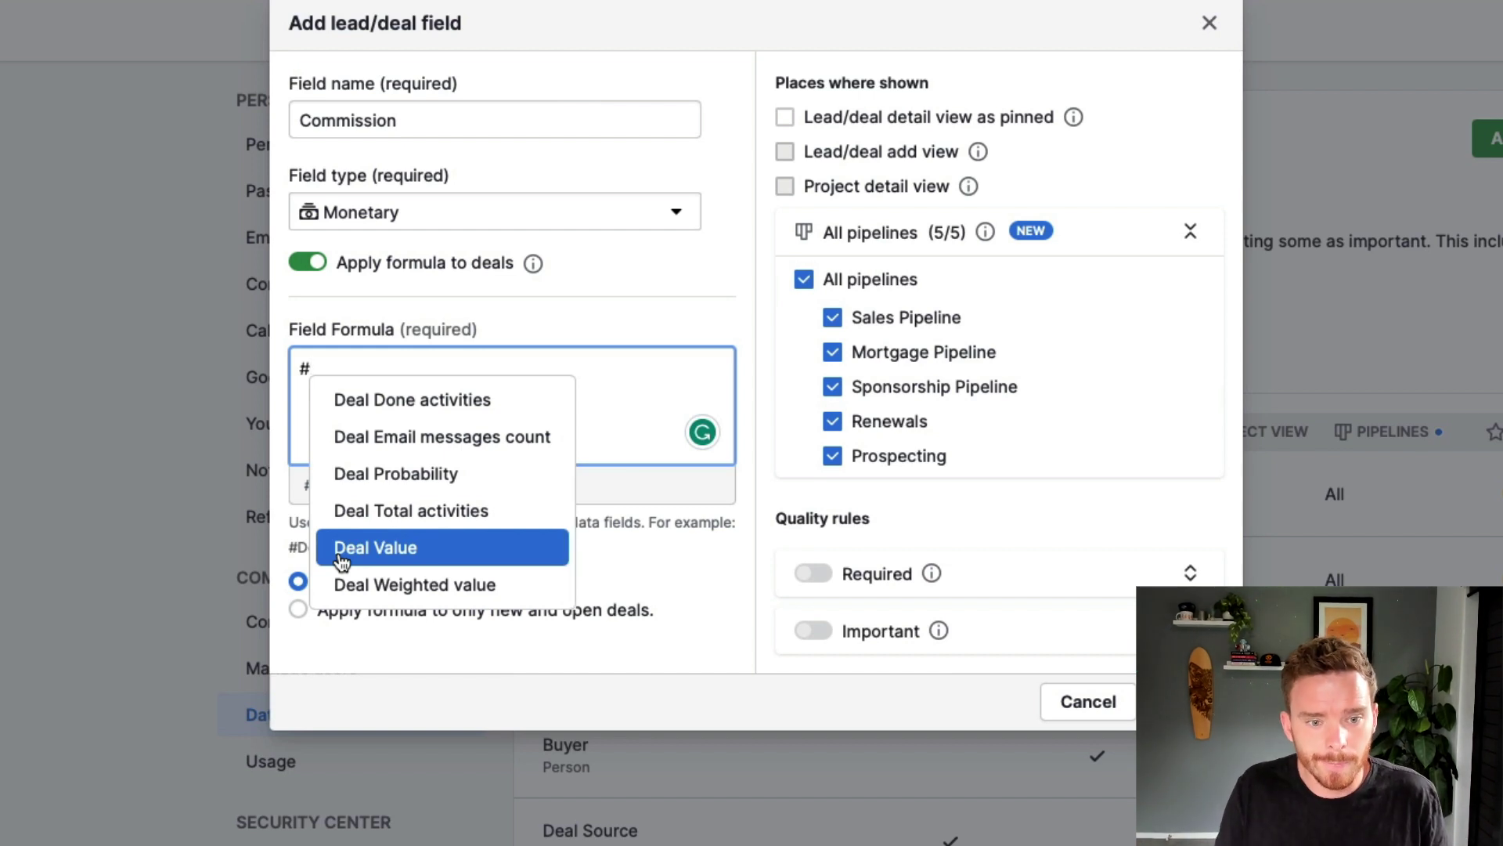
left_click(404, 557)
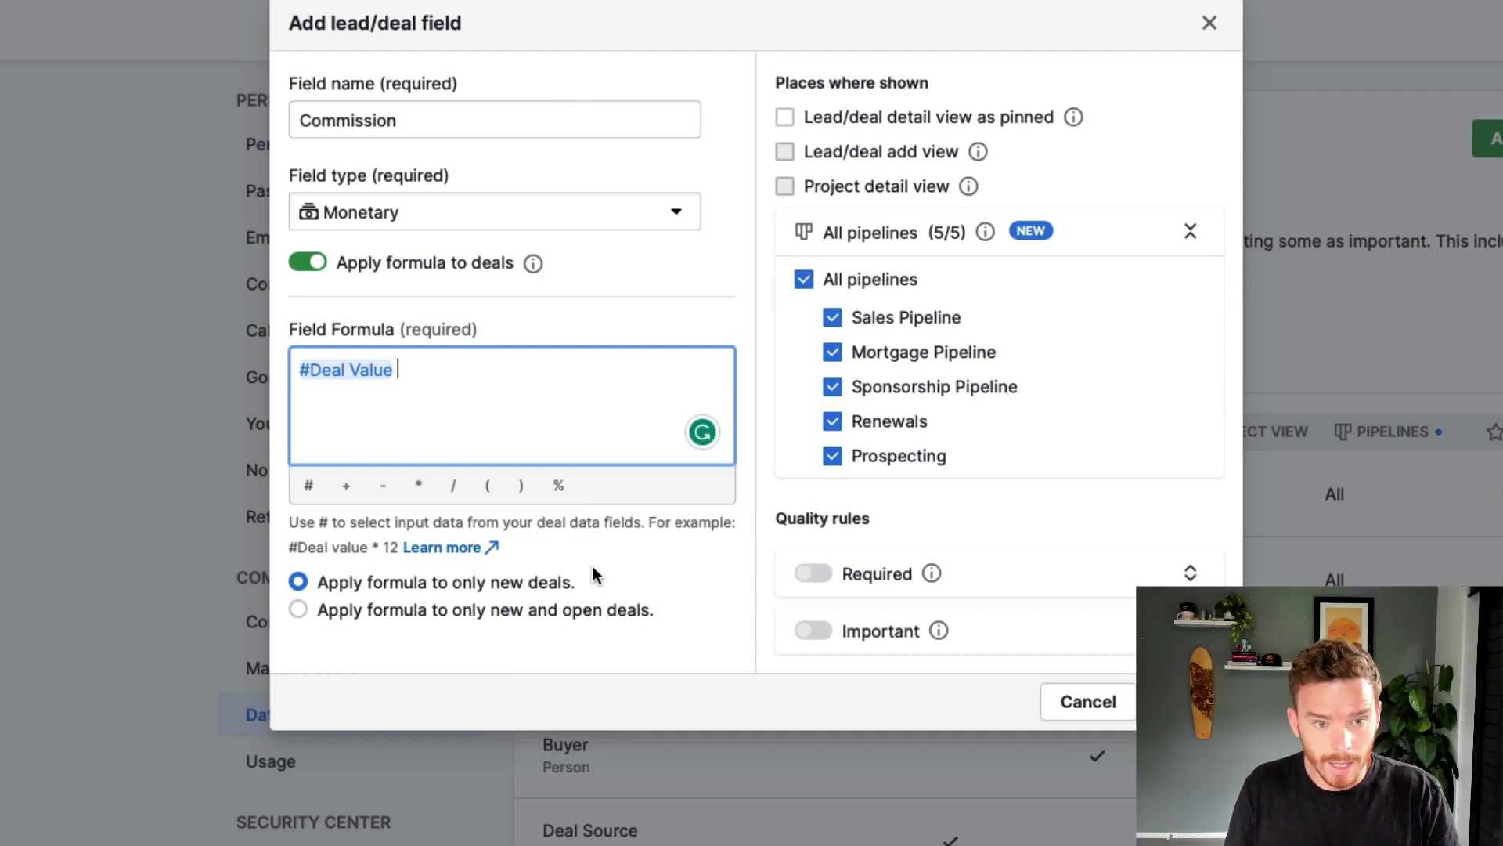
type("*")
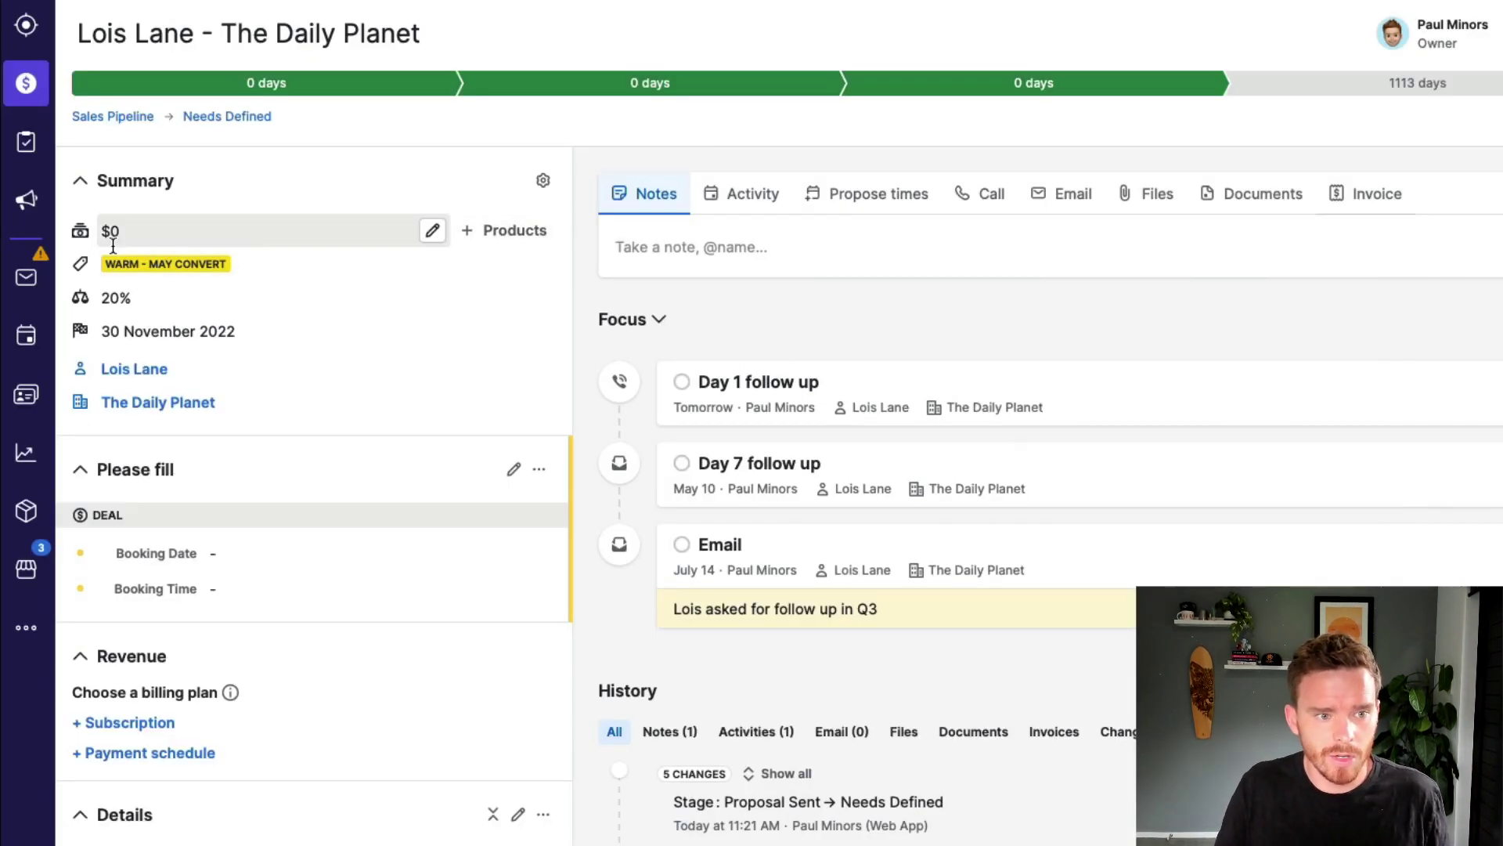
Step: Change the Daily Planet deal value to 10000 USD and check Commission shows $2,000
scroll(252, 278, "down", 7)
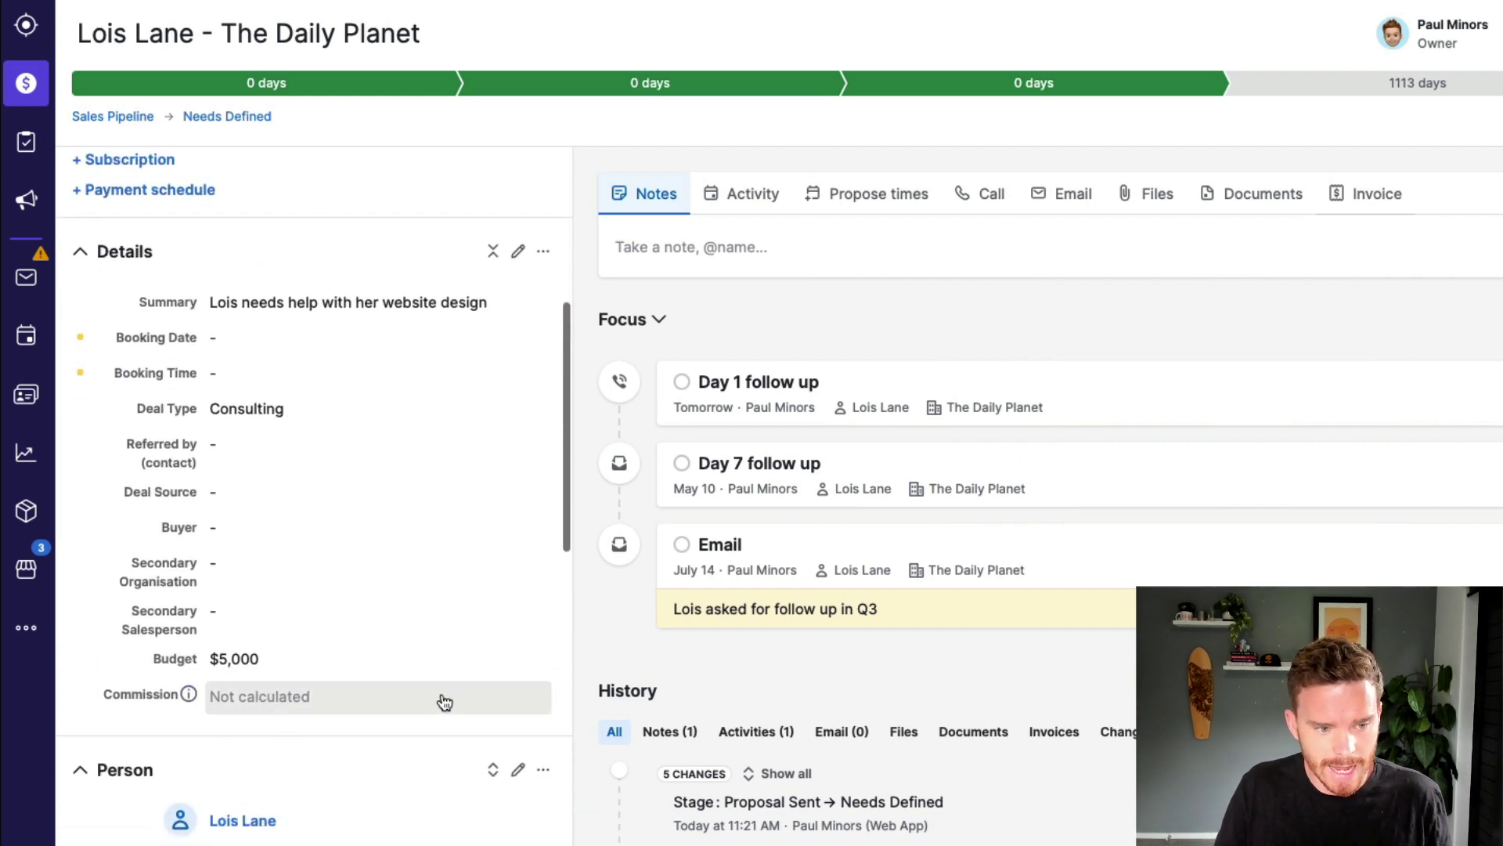
scroll(478, 689, "up", 1)
scroll(477, 689, "up", 6)
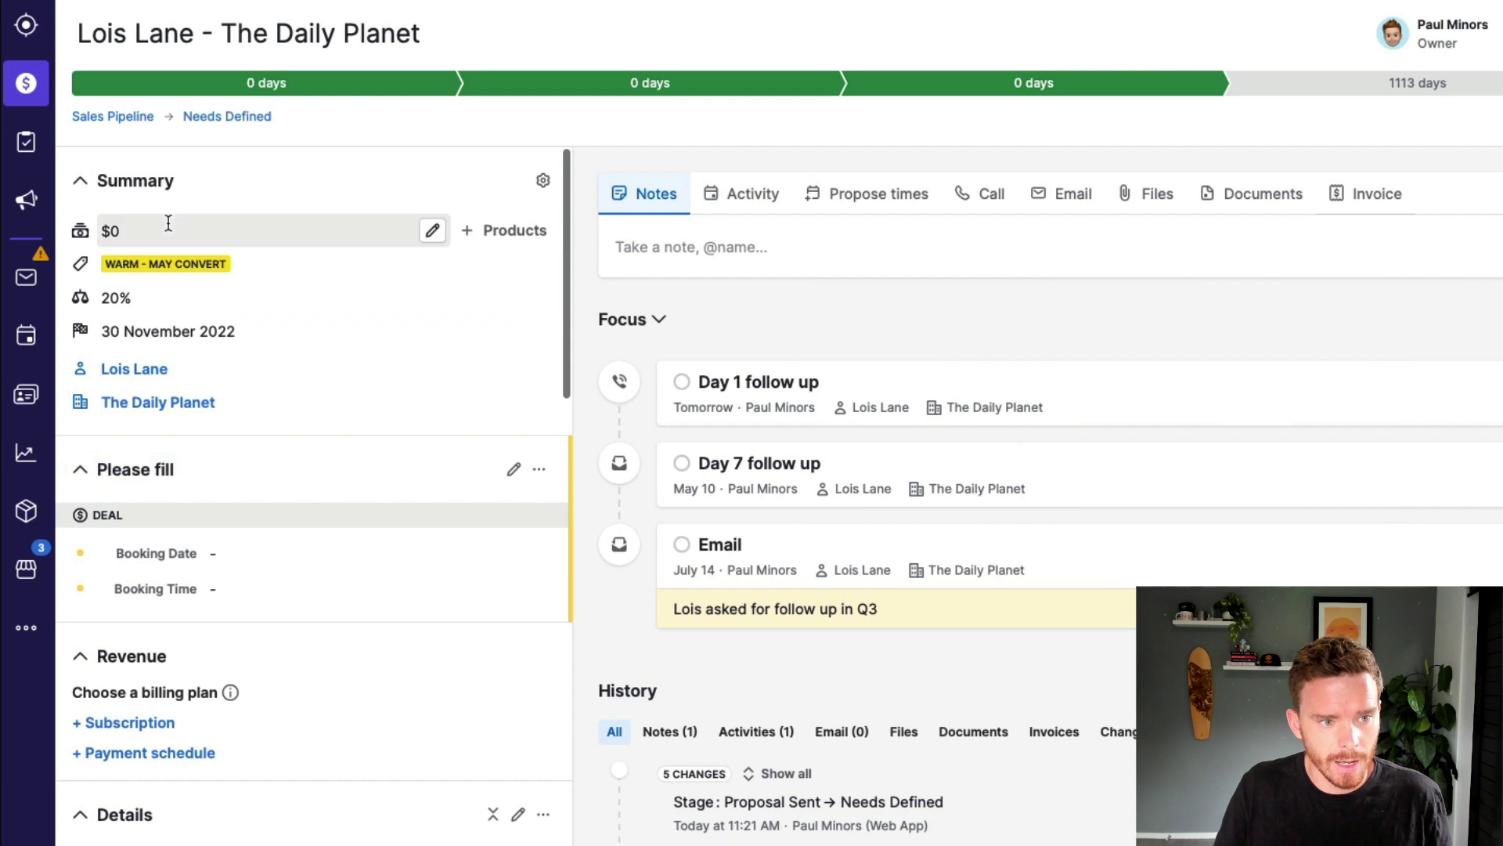
left_click(432, 230)
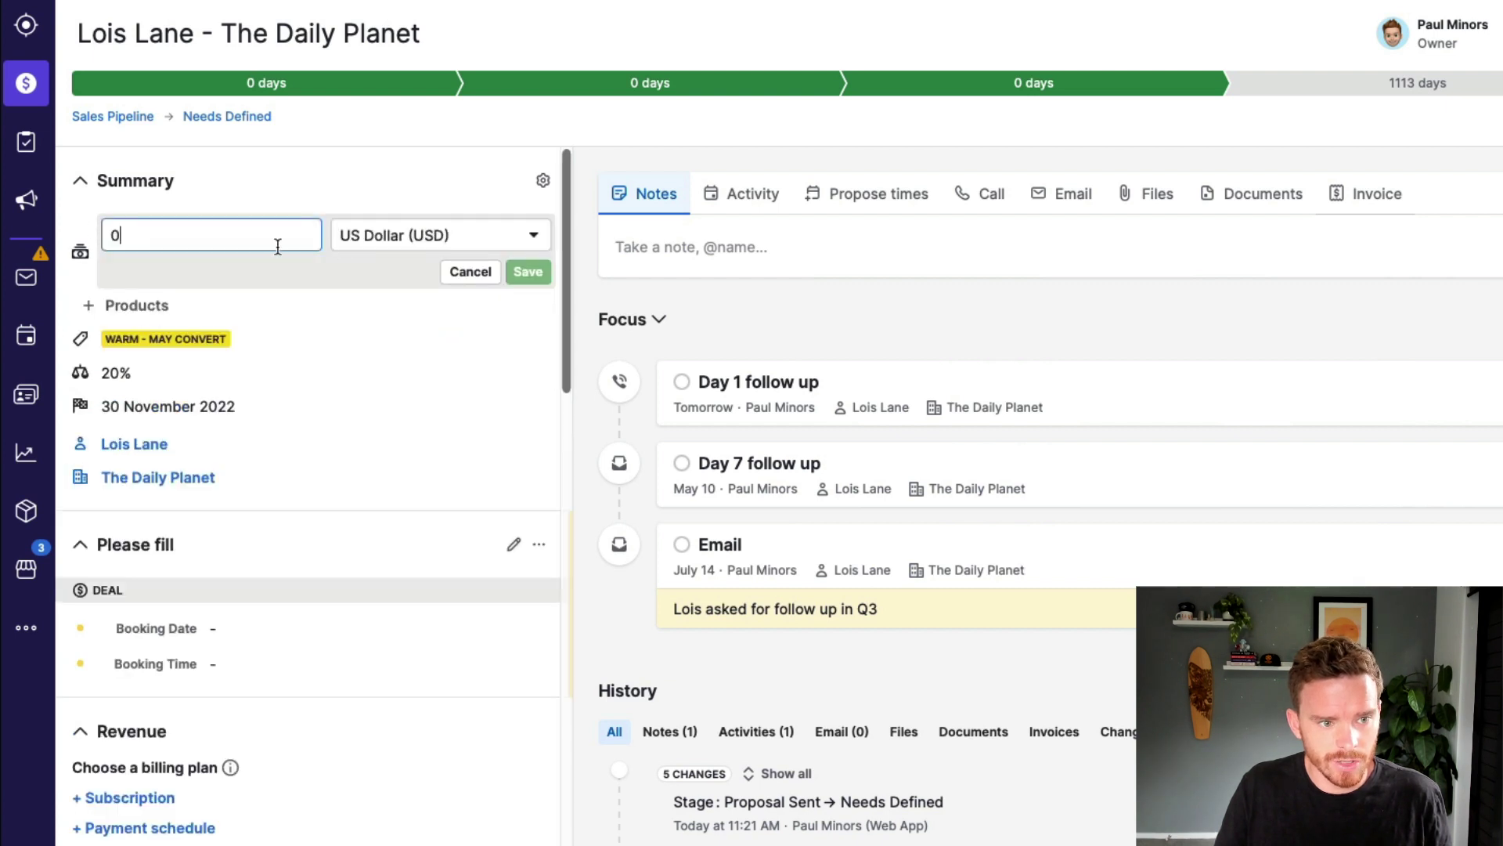
type("10000")
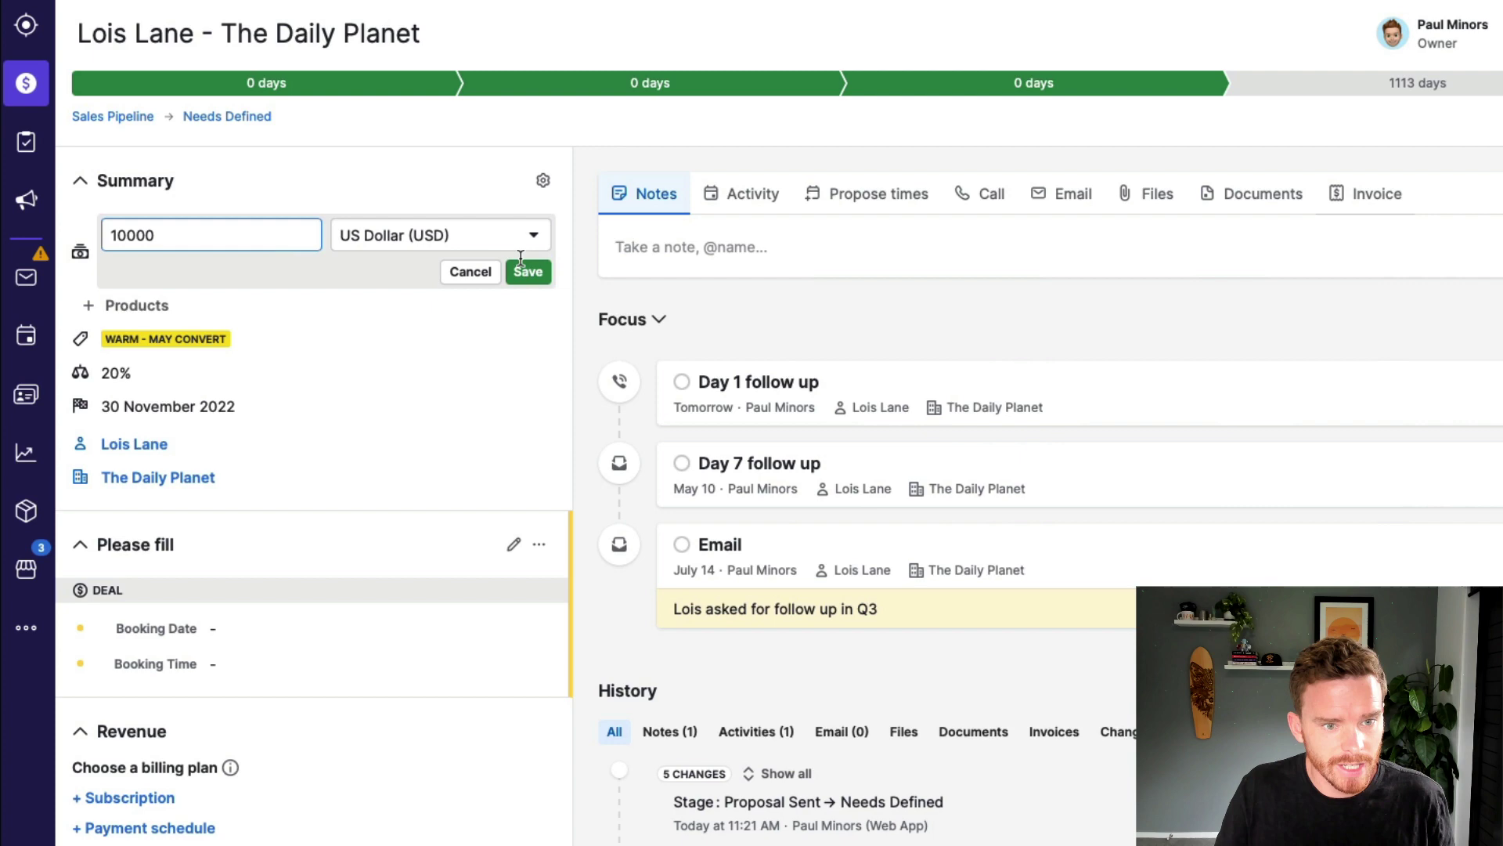
left_click(527, 272)
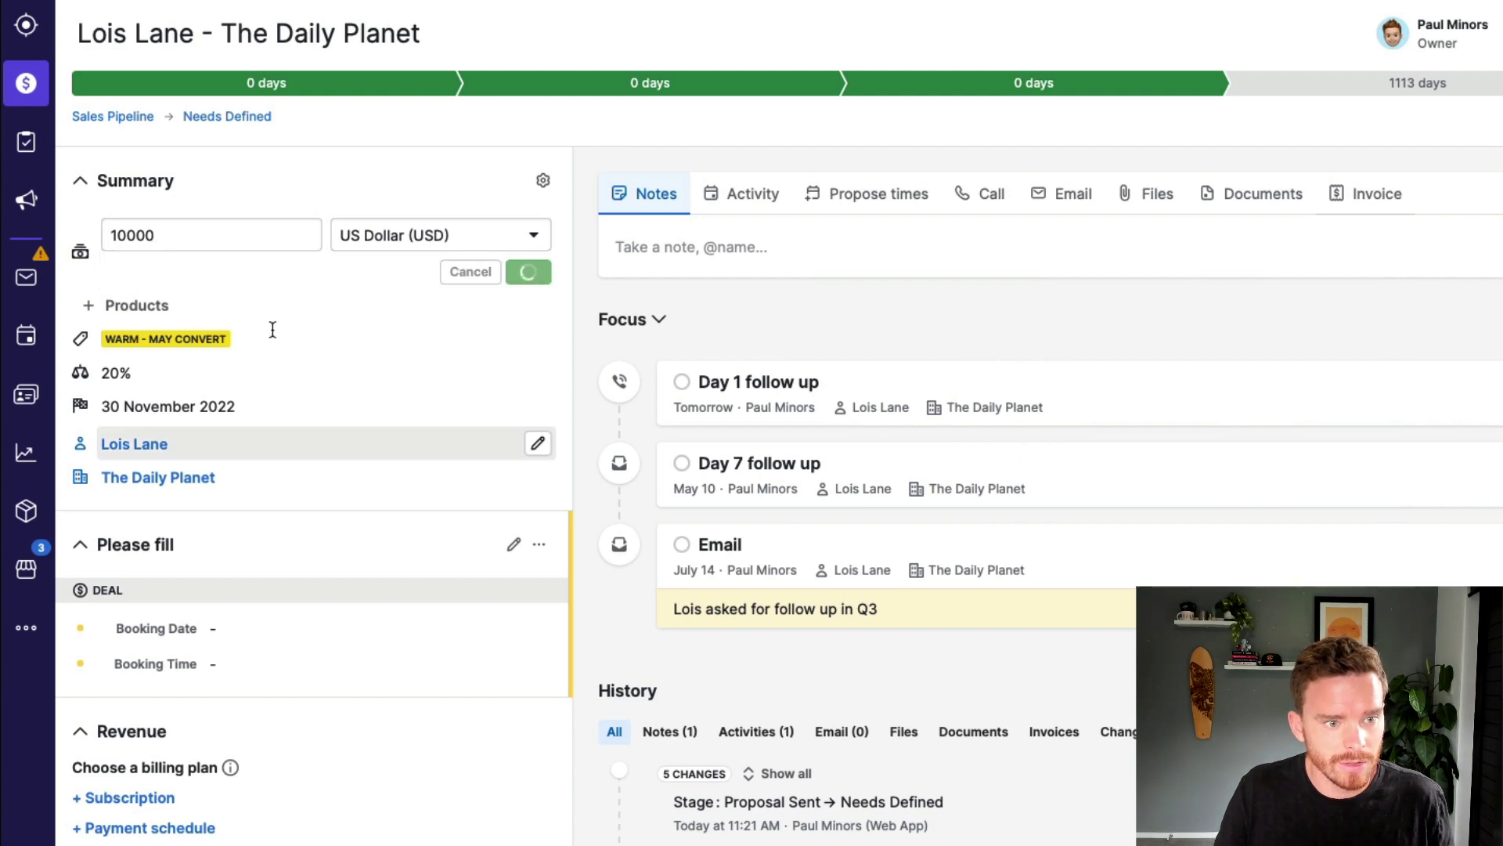
scroll(266, 294, "down", 8)
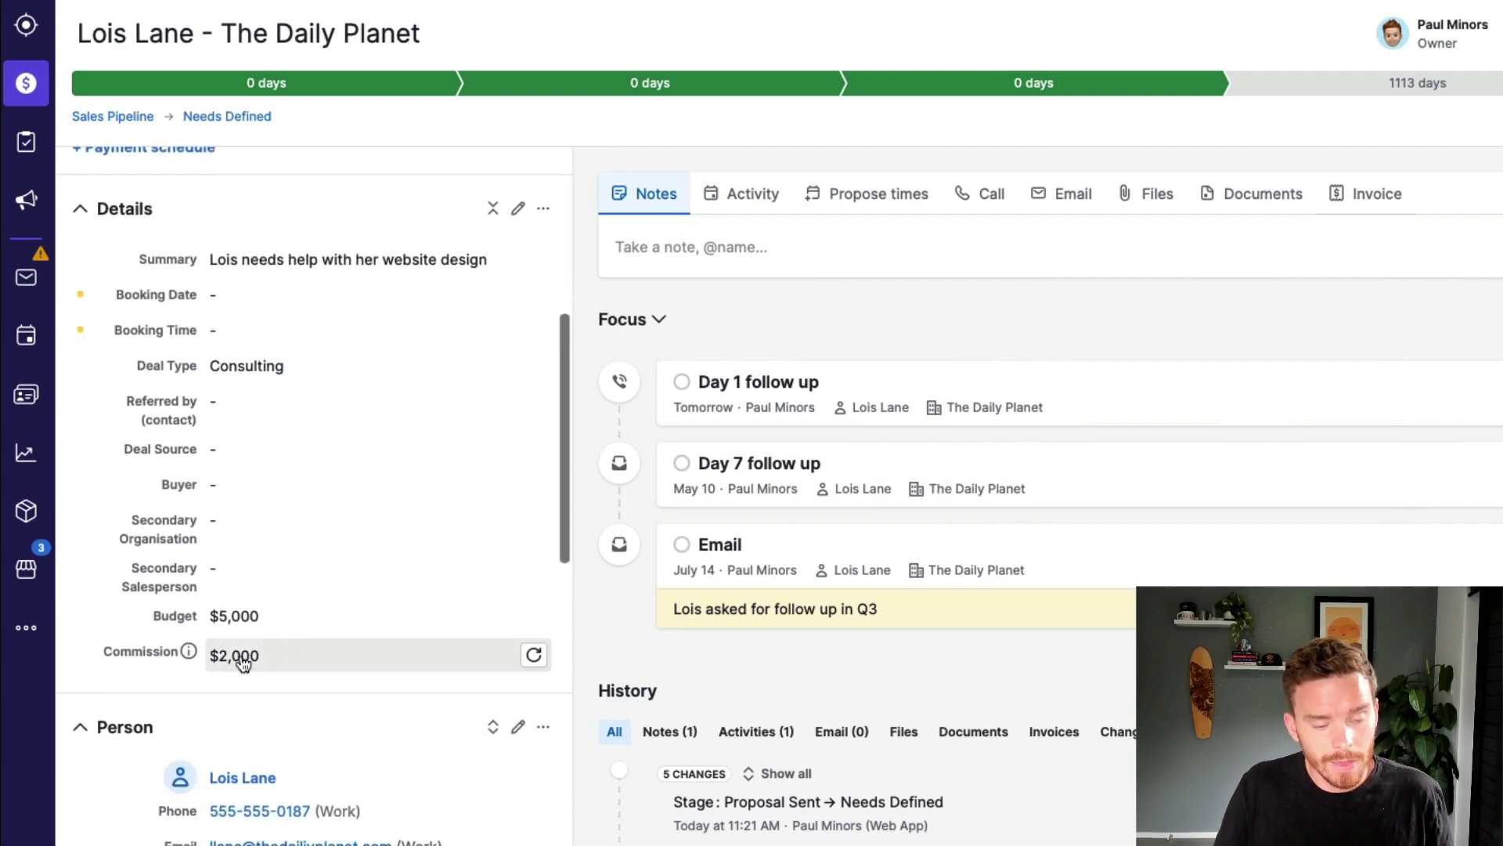